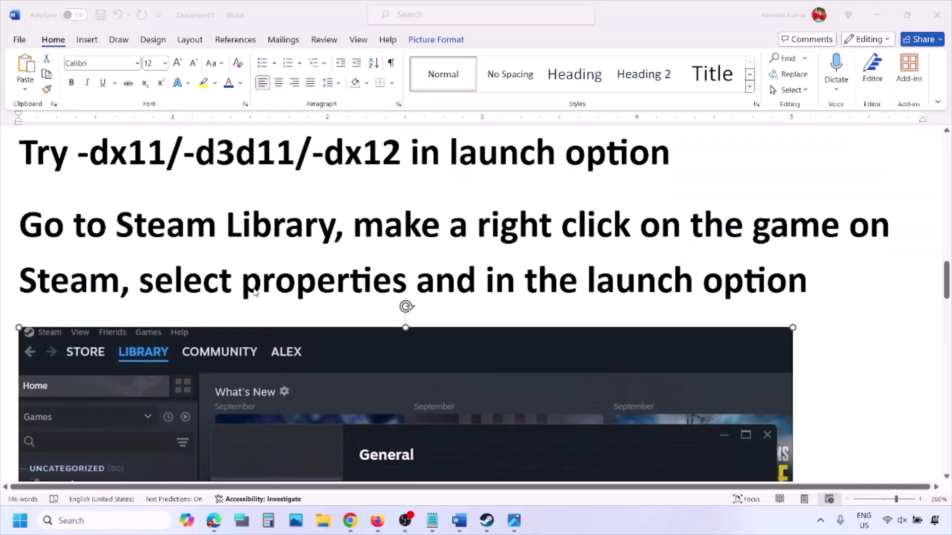
# Step: Read through the document's launch option instructions and example screenshots for -dx11, -d3d11 and -dx12
pyautogui.scroll(-3, 476, 307)
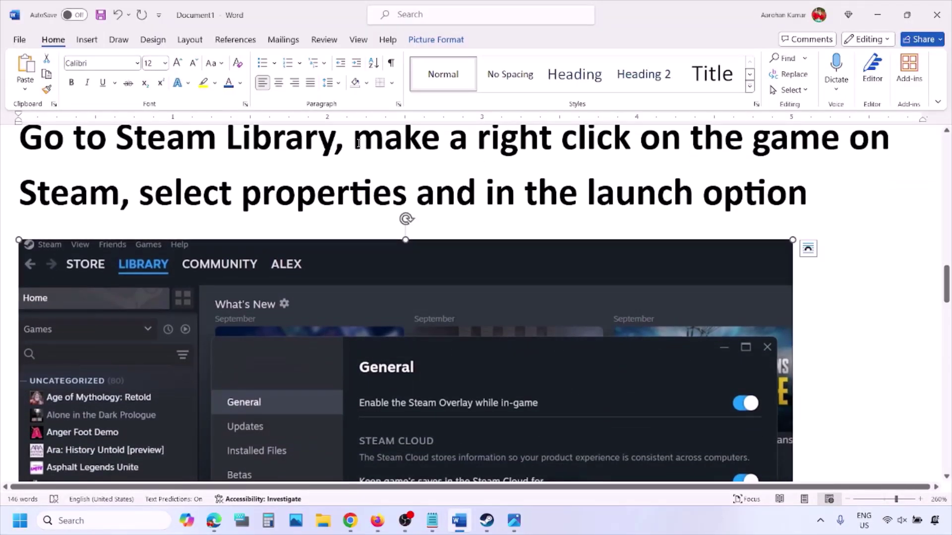
pyautogui.moveTo(354, 144); pyautogui.dragTo(770, 141)
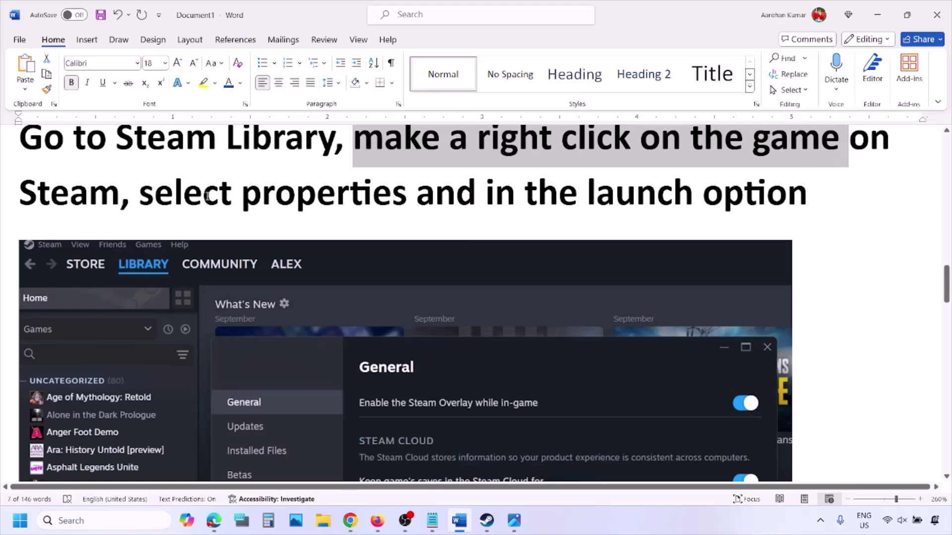
pyautogui.moveTo(233, 194); pyautogui.dragTo(409, 196)
pyautogui.scroll(-5, 410, 199)
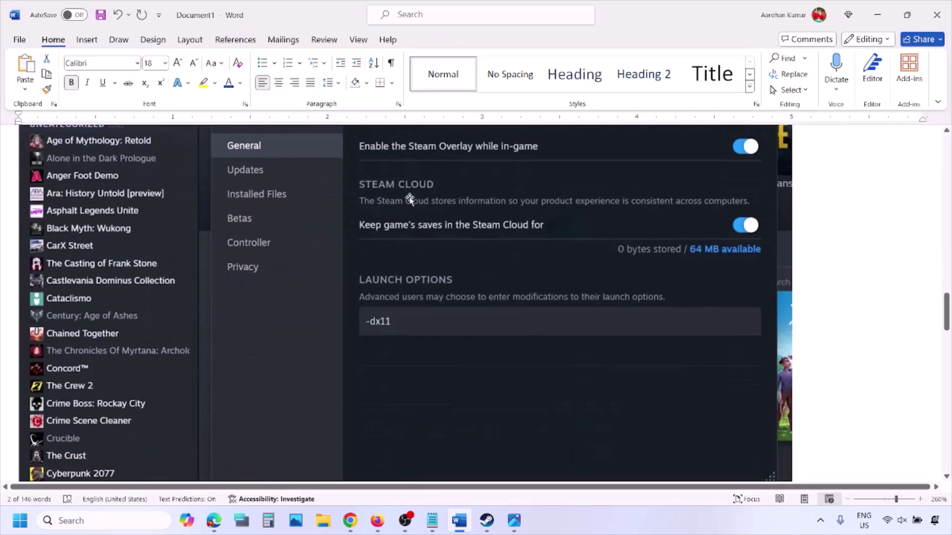
pyautogui.scroll(1, 410, 198)
pyautogui.rightClick(410, 255)
pyautogui.click(376, 364)
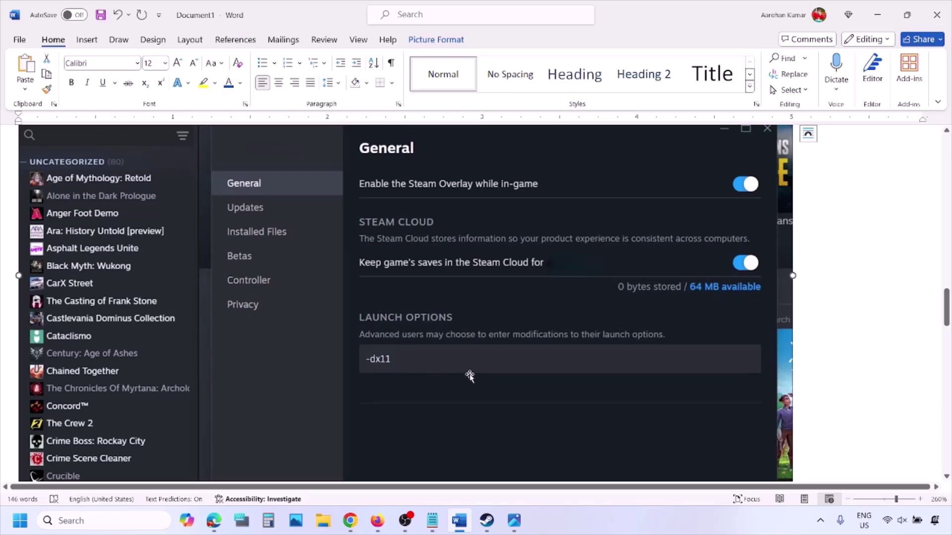
pyautogui.scroll(-10, 469, 375)
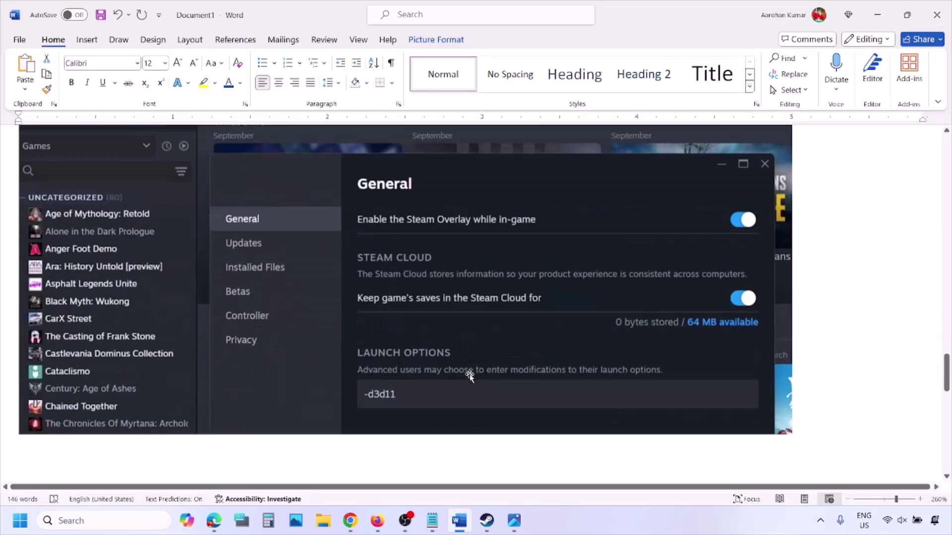
pyautogui.scroll(-3, 469, 375)
pyautogui.scroll(1, 416, 280)
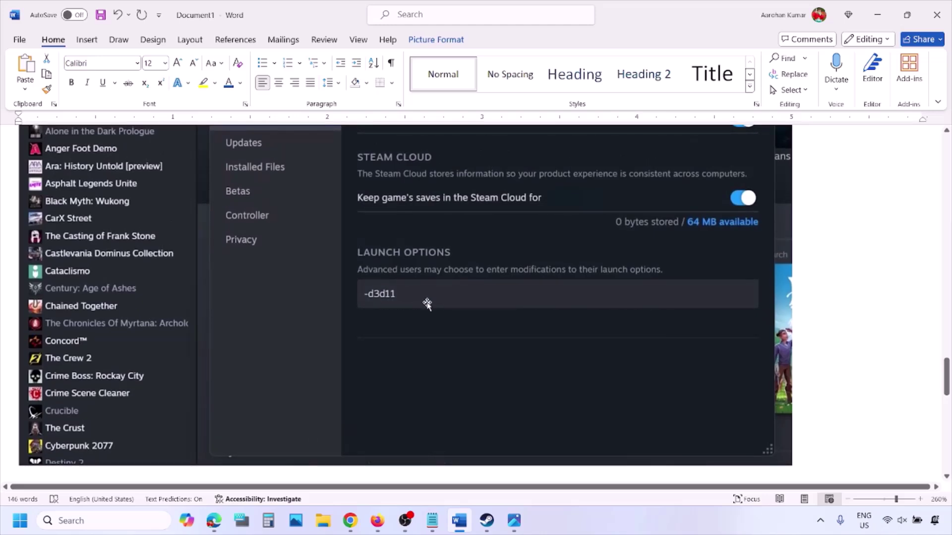
pyautogui.scroll(-10, 426, 303)
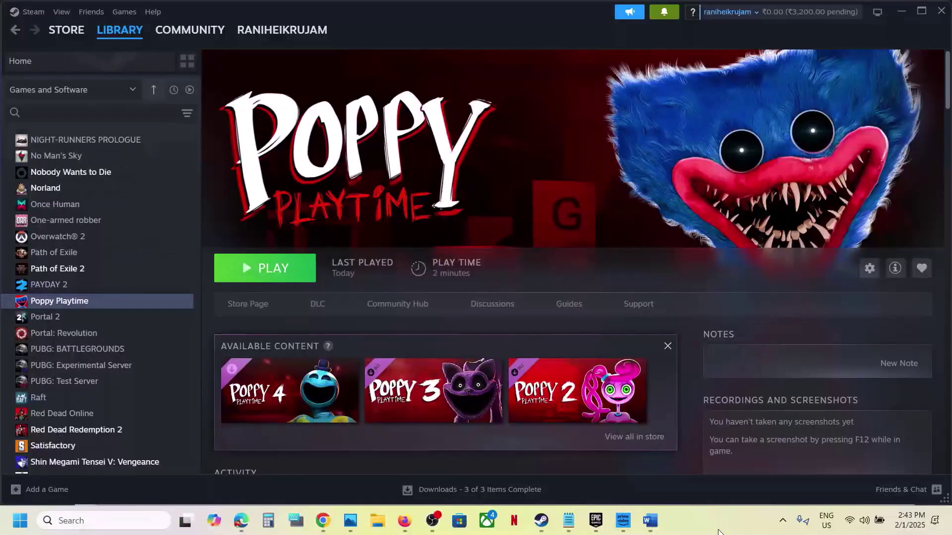
# Step: Switch to the Word notes, read the instruction about renaming or deleting the save game files, and return to Steam
pyautogui.click(649, 521)
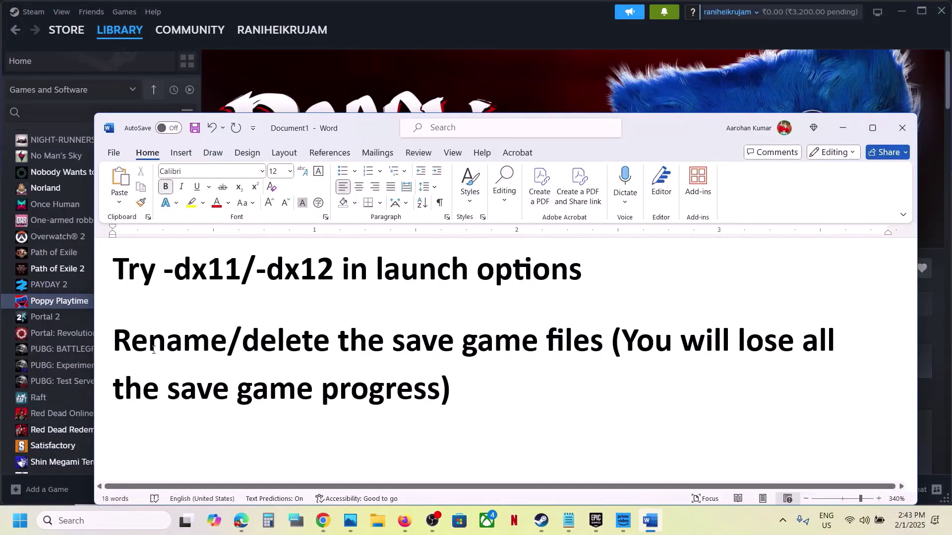
pyautogui.moveTo(113, 342); pyautogui.dragTo(545, 342)
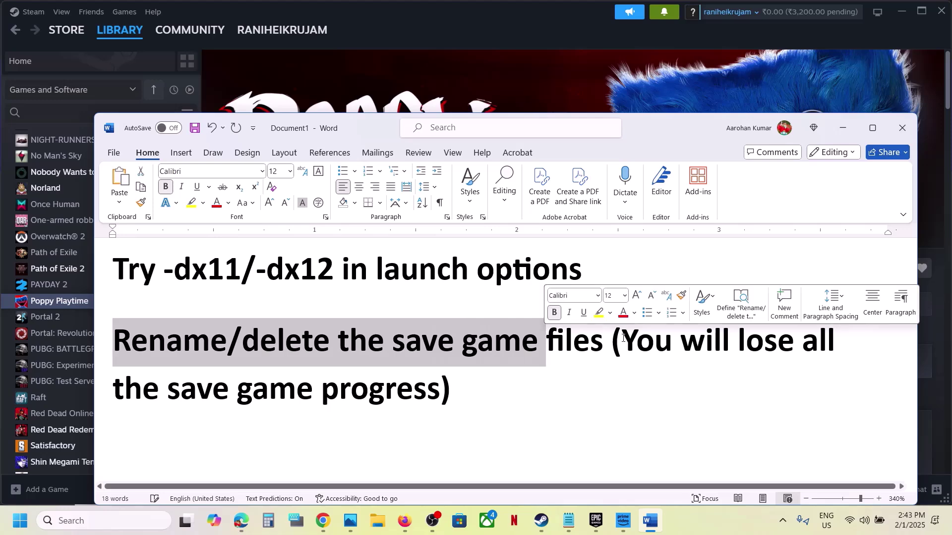
pyautogui.moveTo(629, 338); pyautogui.dragTo(450, 379)
pyautogui.click(450, 379)
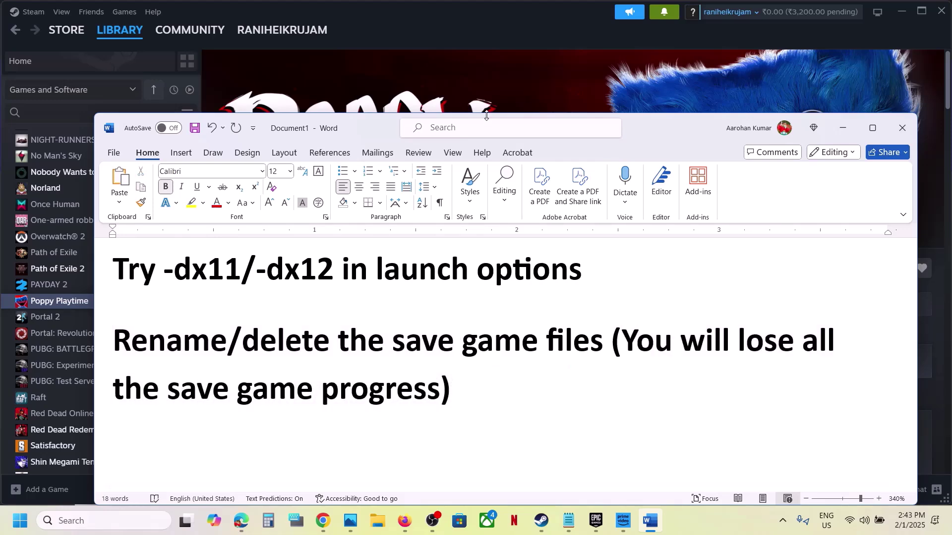
pyautogui.click(484, 84)
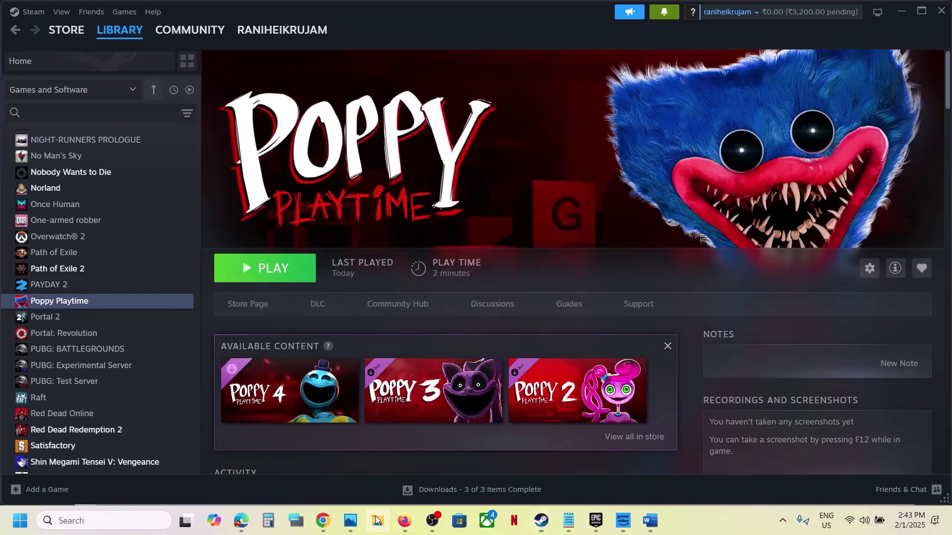
# Step: Open File Explorer and go to the user's profile folder inside Users on drive C
pyautogui.press('super+e')
pyautogui.click(51, 276)
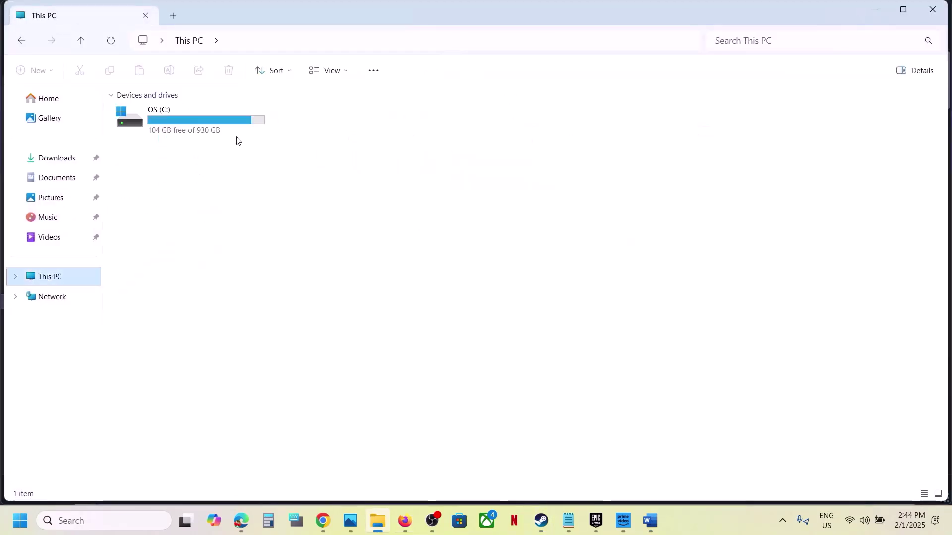
pyautogui.click(218, 132)
pyautogui.doubleClick(218, 132)
pyautogui.scroll(-1, 199, 223)
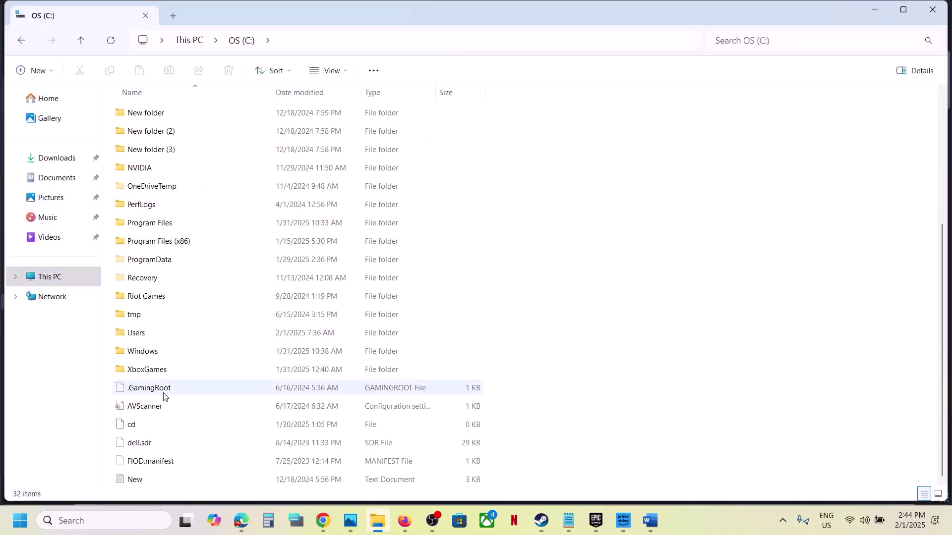
pyautogui.doubleClick(136, 333)
pyautogui.doubleClick(141, 113)
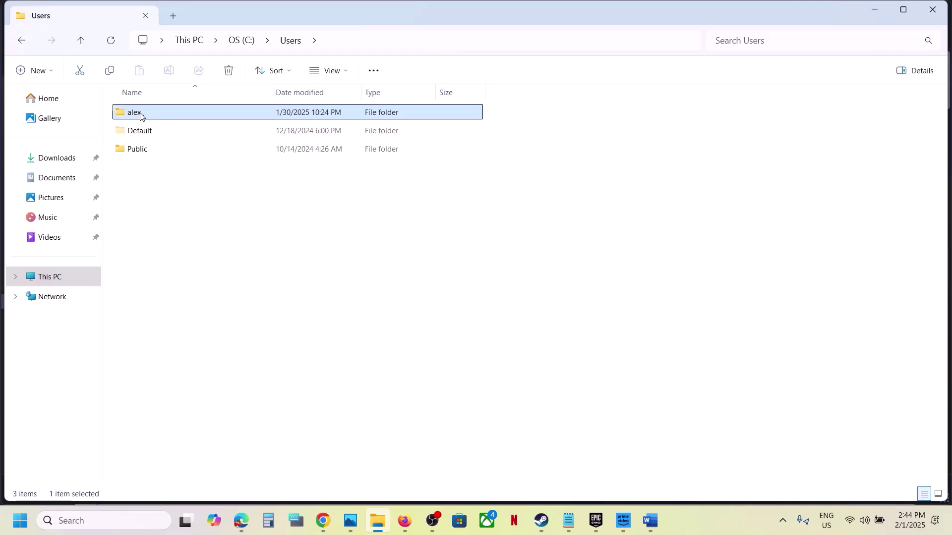
# Step: Check the Hidden items display option for the AppData folder and open AppData\Local
pyautogui.click(149, 240)
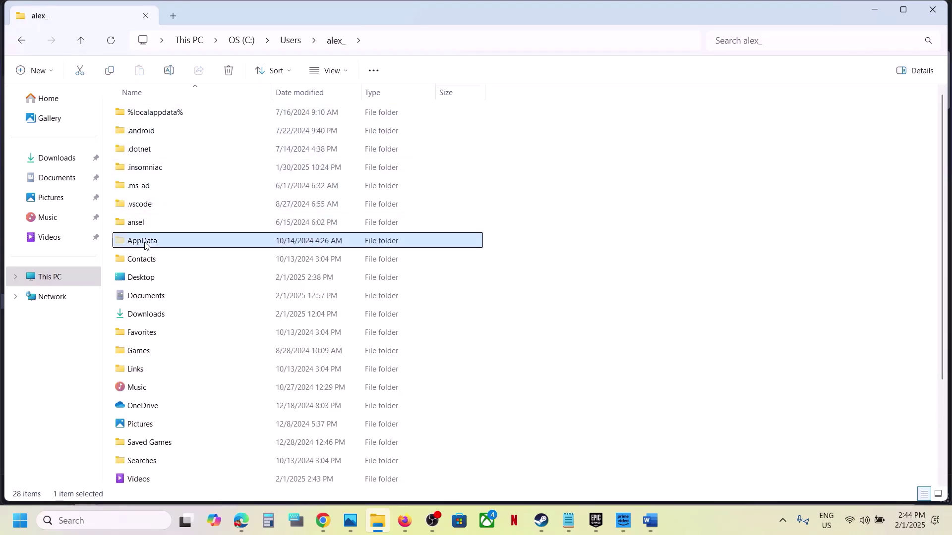
pyautogui.click(322, 70)
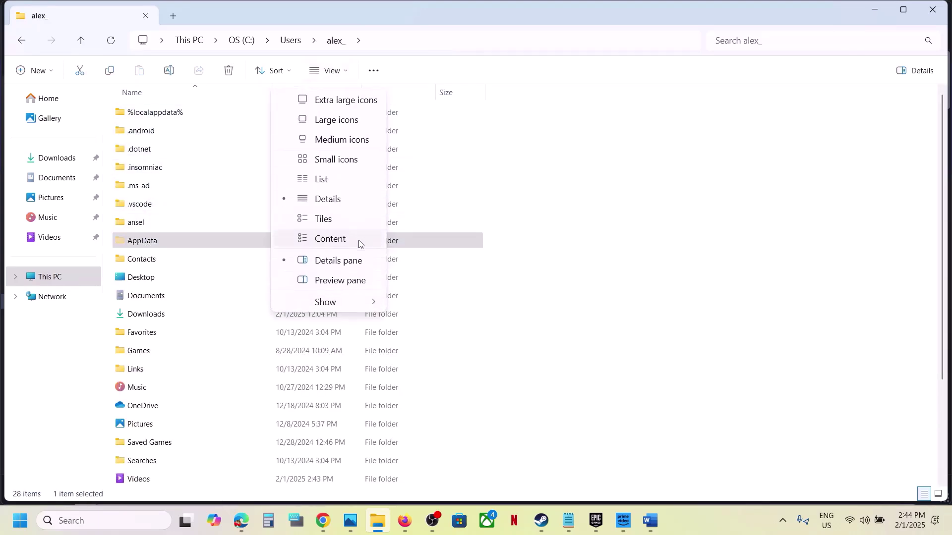
pyautogui.moveTo(340, 301)
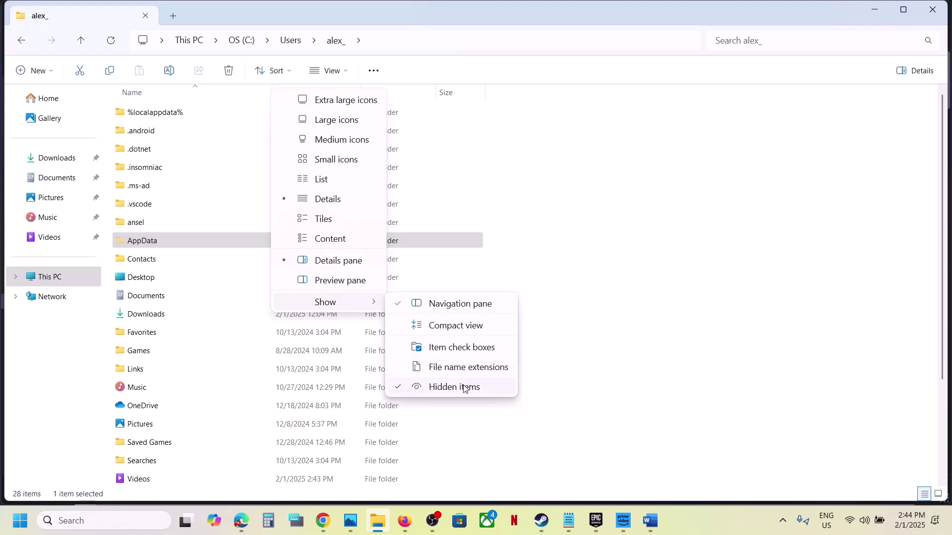
pyautogui.click(188, 241)
pyautogui.doubleClick(187, 240)
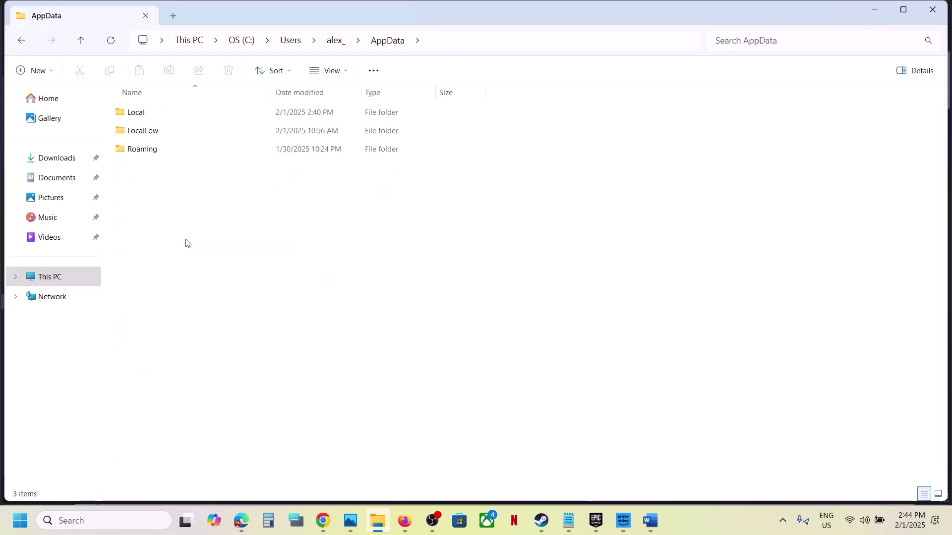
pyautogui.doubleClick(165, 115)
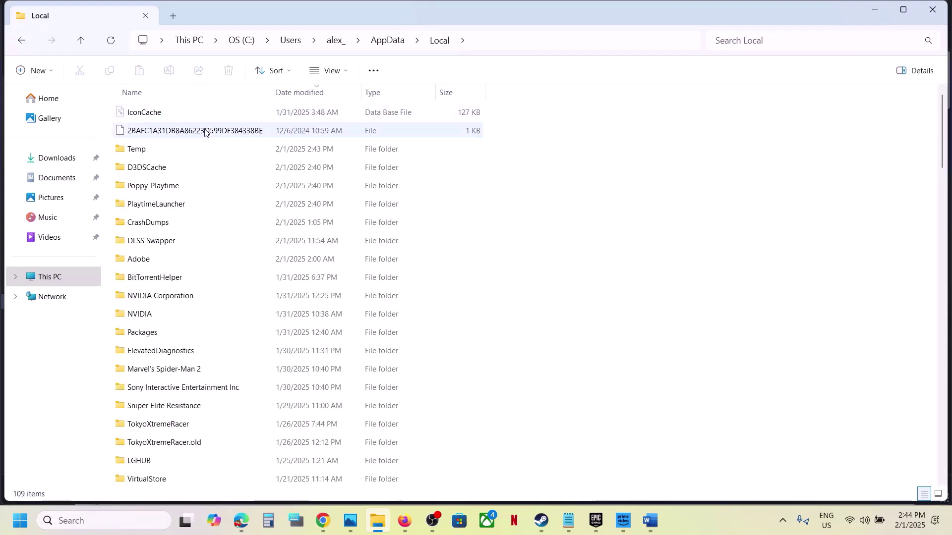
pyautogui.click(160, 187)
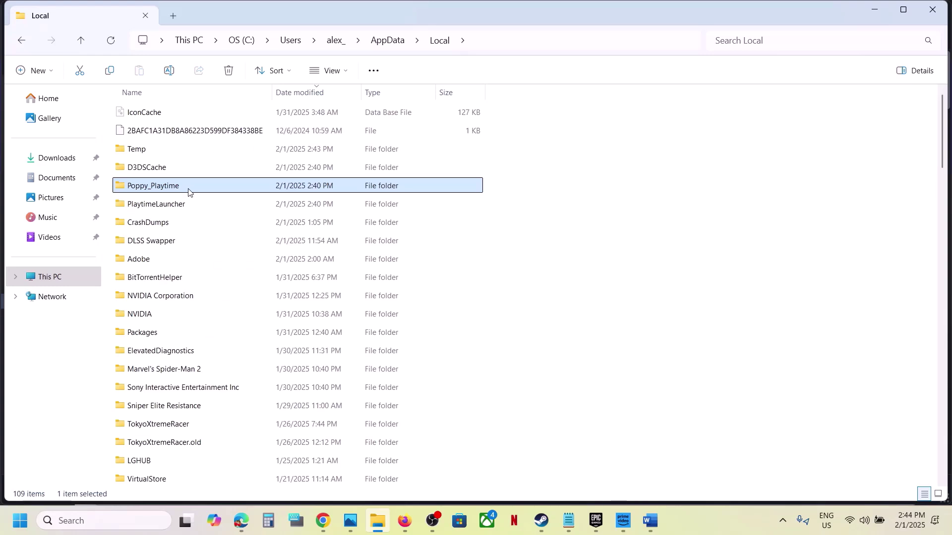
pyautogui.rightClick(187, 191)
pyautogui.click(273, 165)
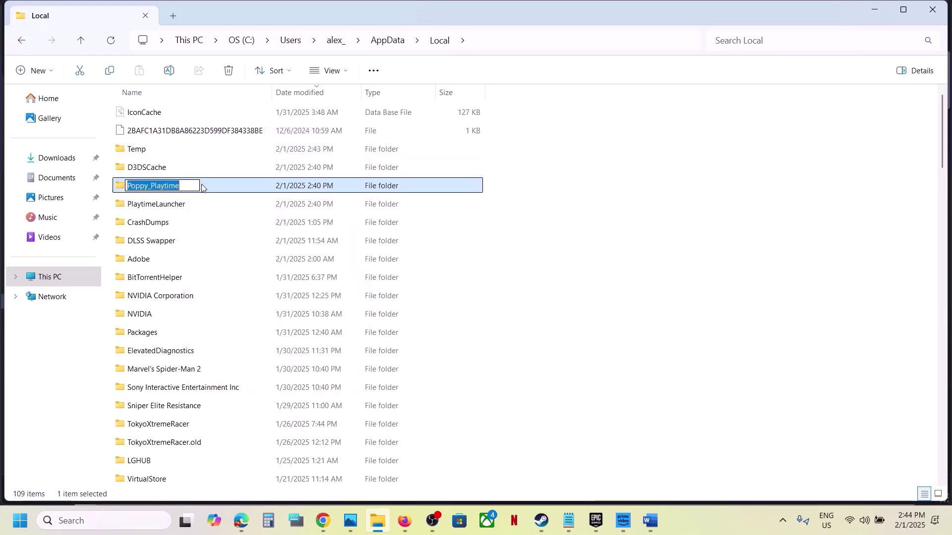
pyautogui.click(210, 191)
# Step: Copy the Poppy_Playtime folder in AppData\Local to the clipboard
pyautogui.rightClick(198, 190)
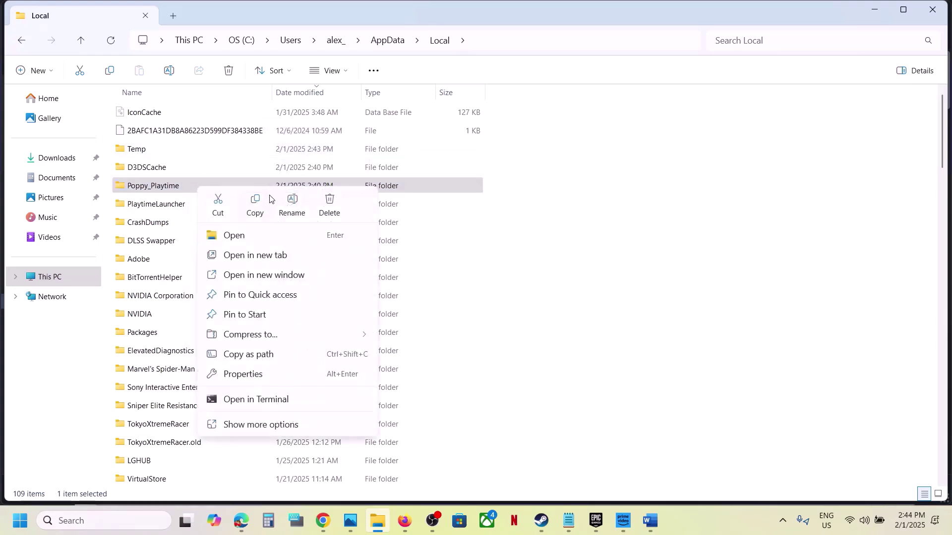
pyautogui.click(258, 206)
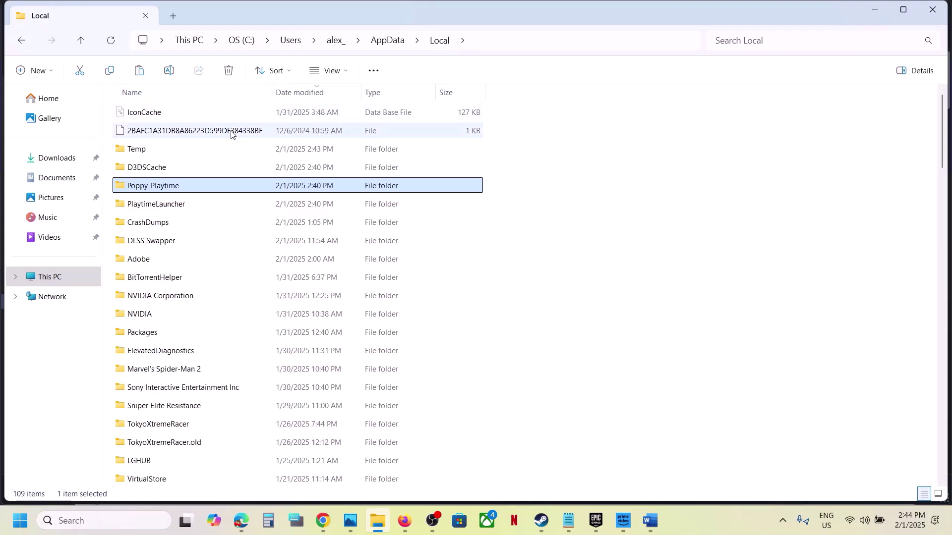
# Step: Rename the Poppy_Playtime folder as Poppy_Playtime.old
pyautogui.rightClick(206, 187)
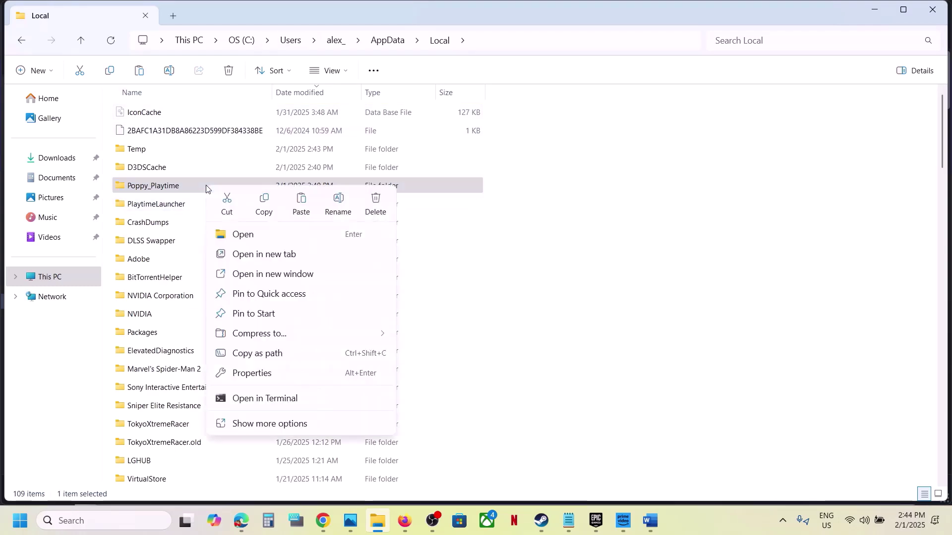
pyautogui.click(336, 201)
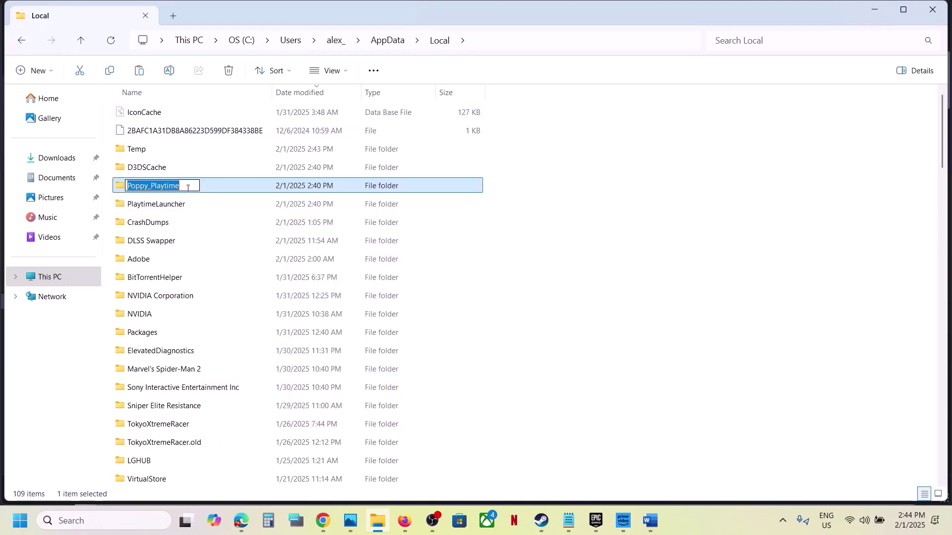
pyautogui.click(192, 188)
pyautogui.write('.old')
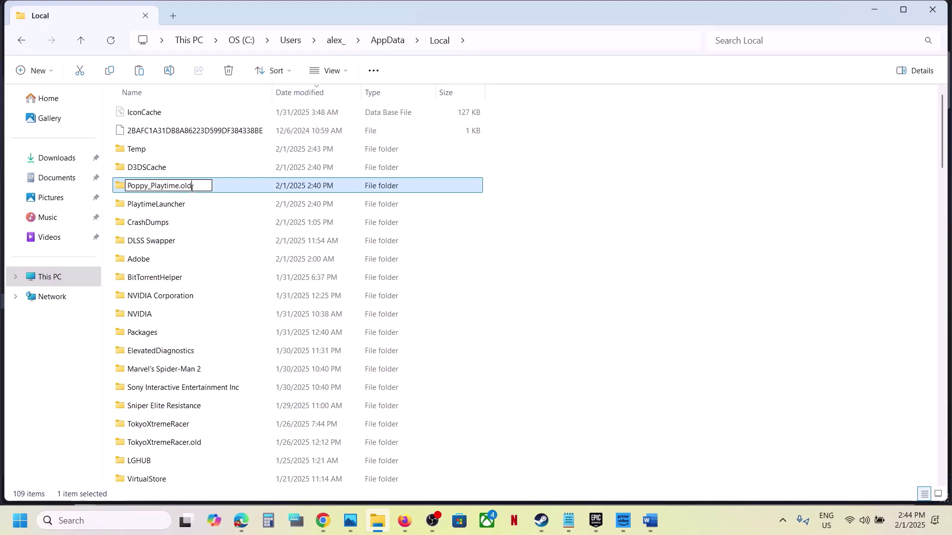
pyautogui.click(574, 240)
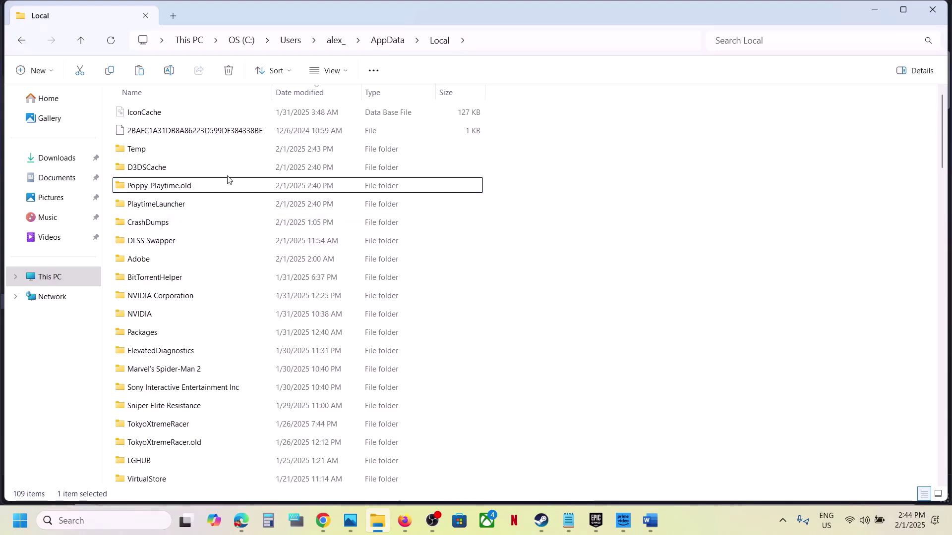
pyautogui.rightClick(198, 181)
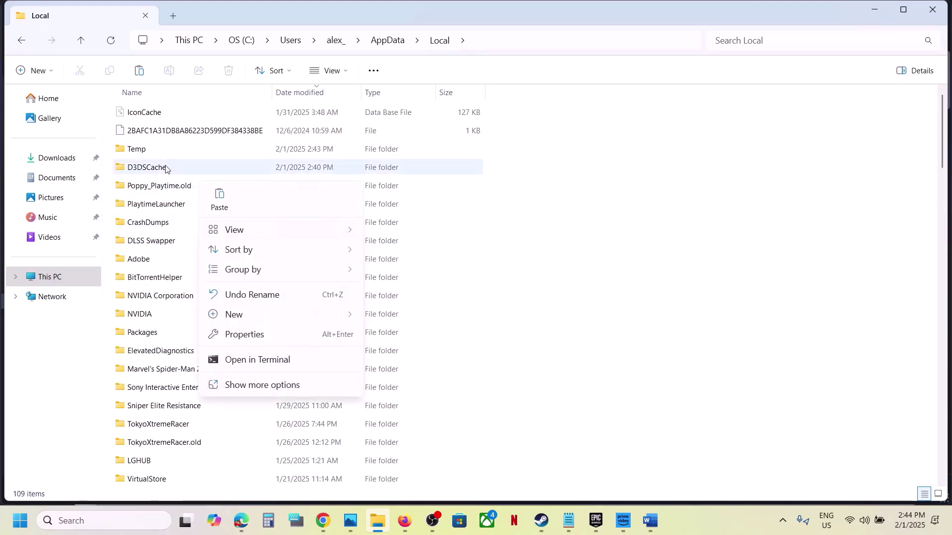
pyautogui.click(160, 190)
pyautogui.rightClick(160, 190)
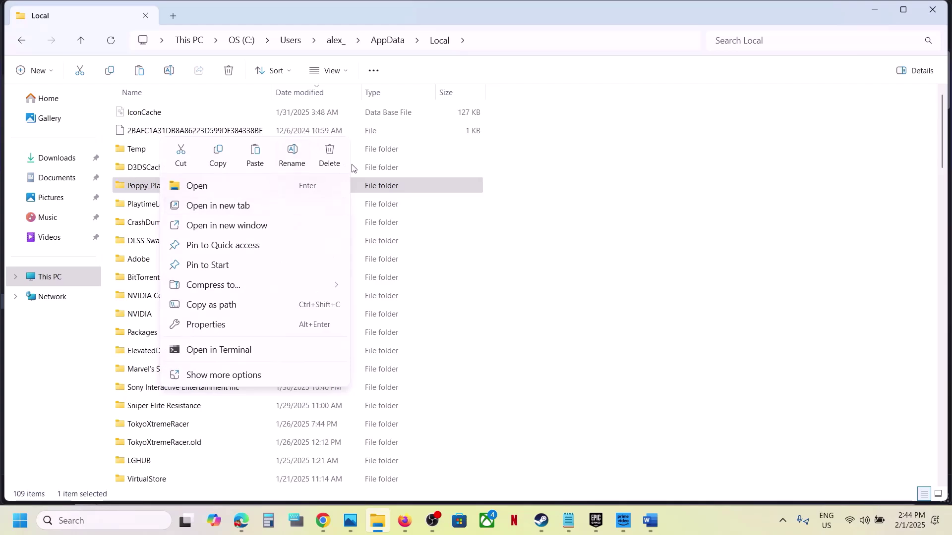
pyautogui.click(605, 434)
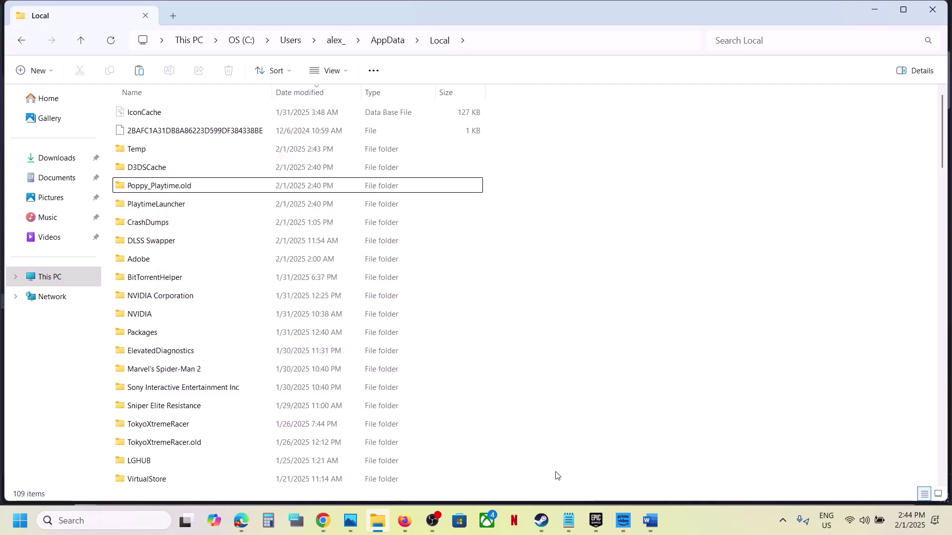
# Step: Switch to Steam and bring up the Windows power options to locate Restart
pyautogui.click(545, 524)
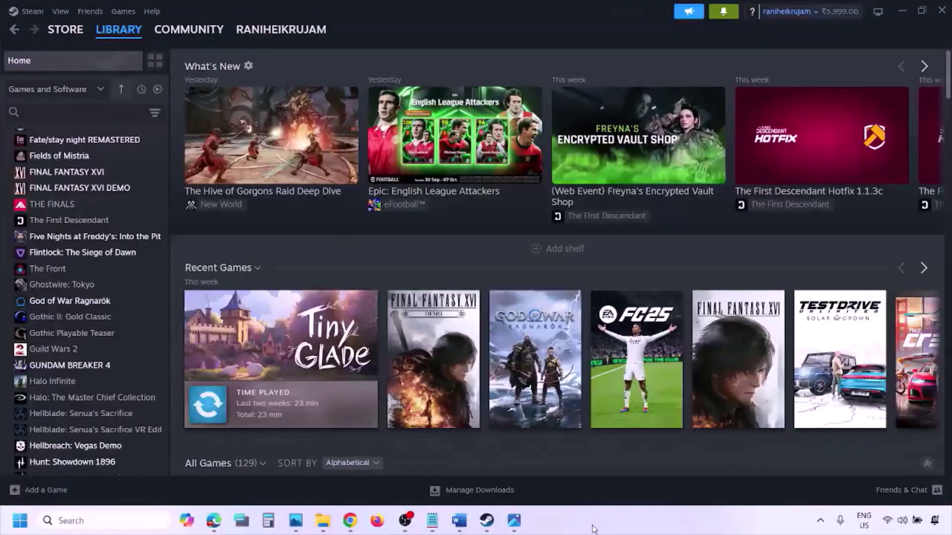
pyautogui.press('super')
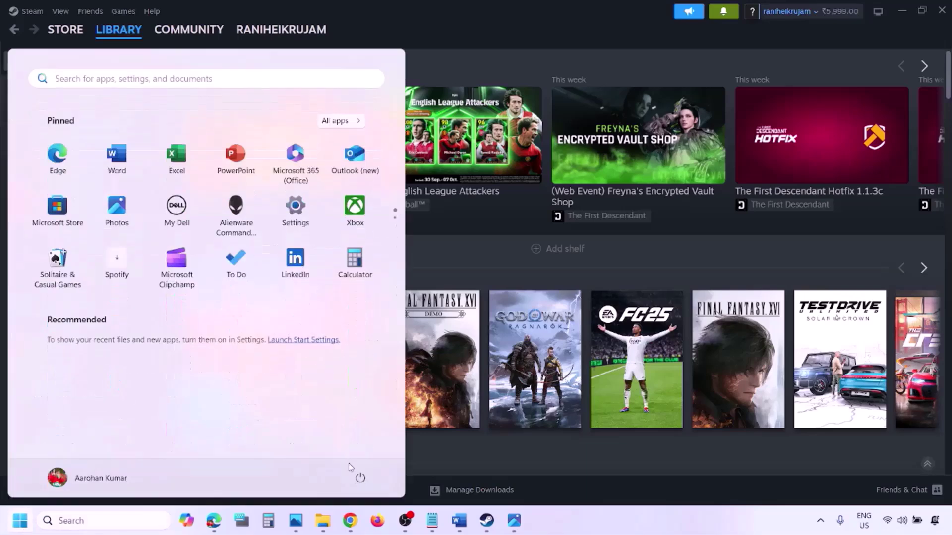
pyautogui.click(360, 477)
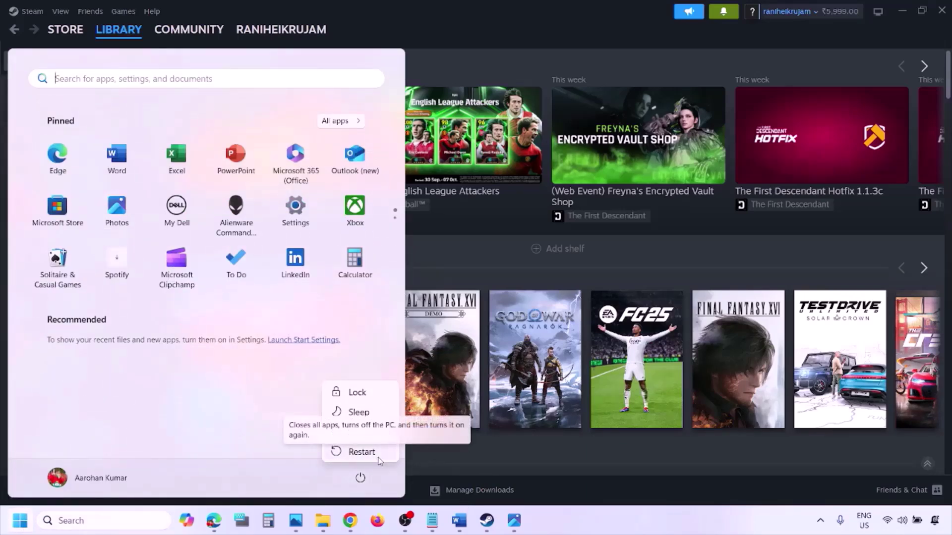
# Step: Switch to the Word notes and highlight the Step 2 text about running the game as an administrator
pyautogui.click(461, 525)
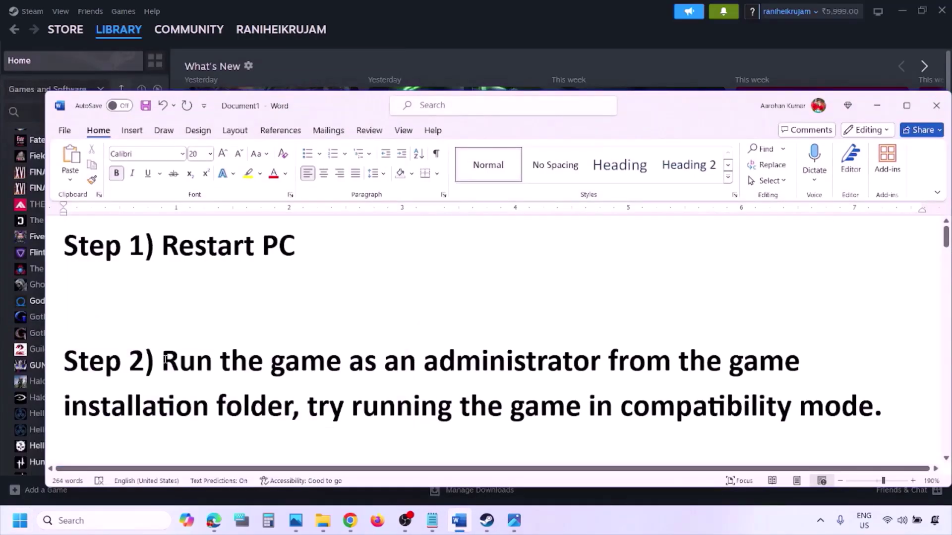
pyautogui.moveTo(165, 359); pyautogui.dragTo(298, 408)
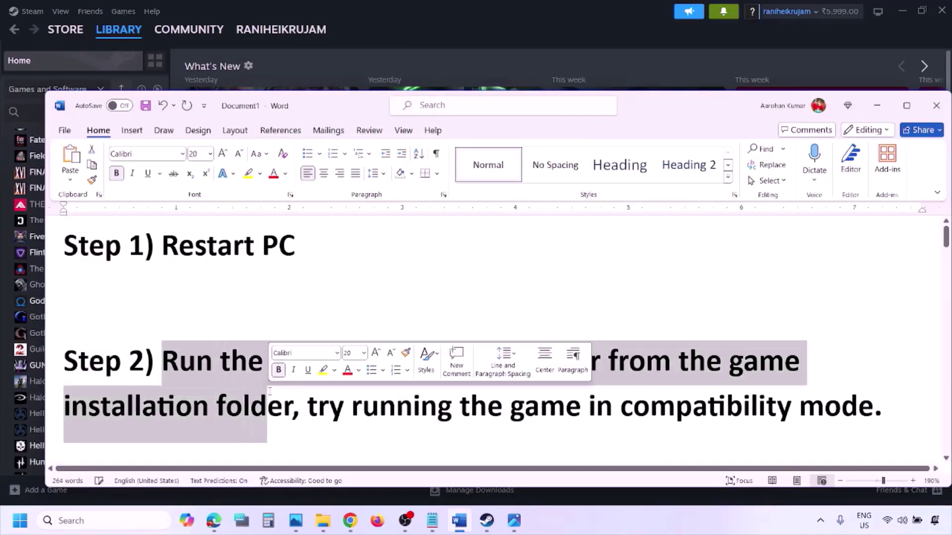
# Step: Switch to Photos and examine 1.png for Browse local files and 2.png for the executable's Properties option
pyautogui.click(603, 523)
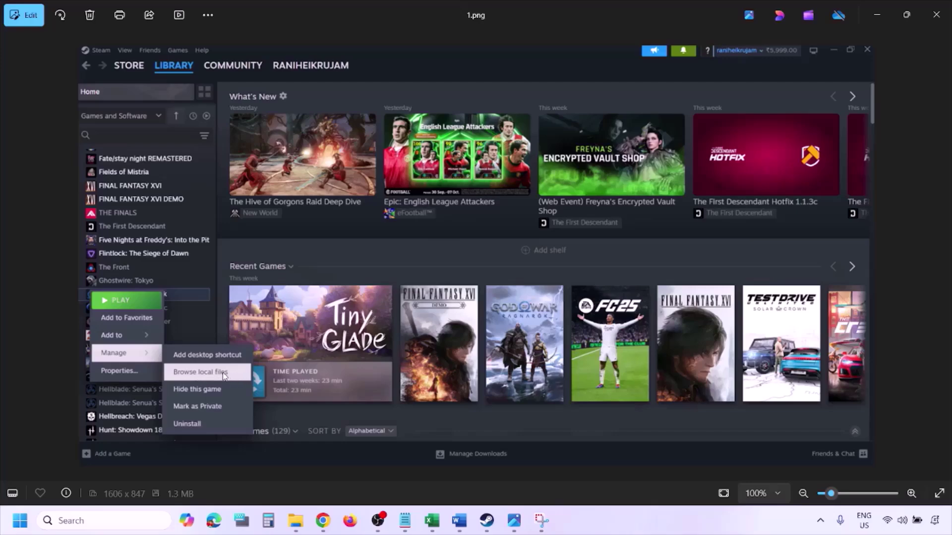
pyautogui.scroll(2, 450, 342)
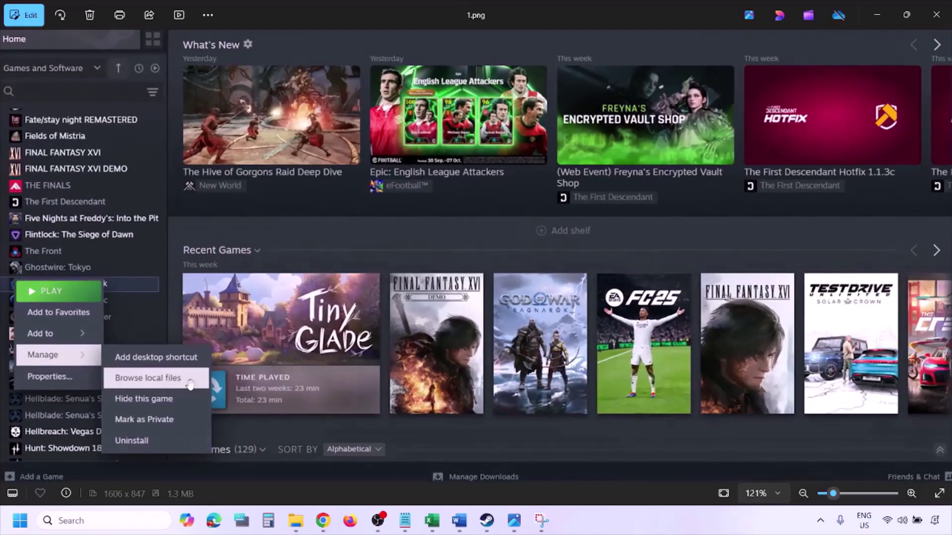
pyautogui.scroll(-2, 190, 384)
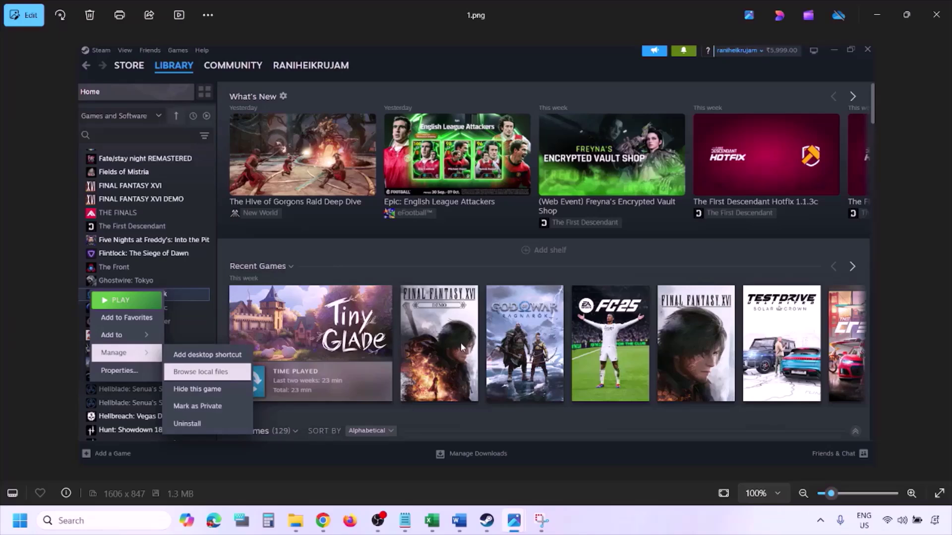
pyautogui.press('Right')
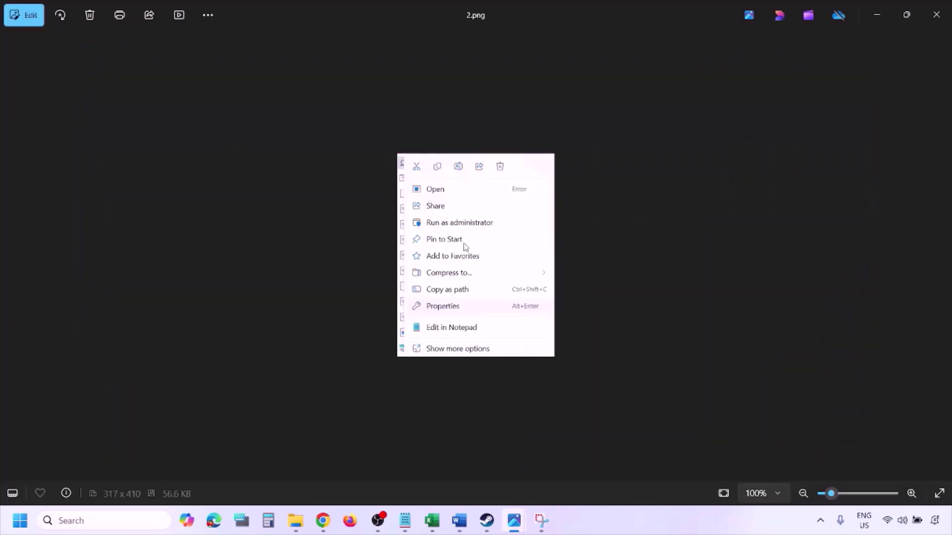
pyautogui.scroll(4, 469, 300)
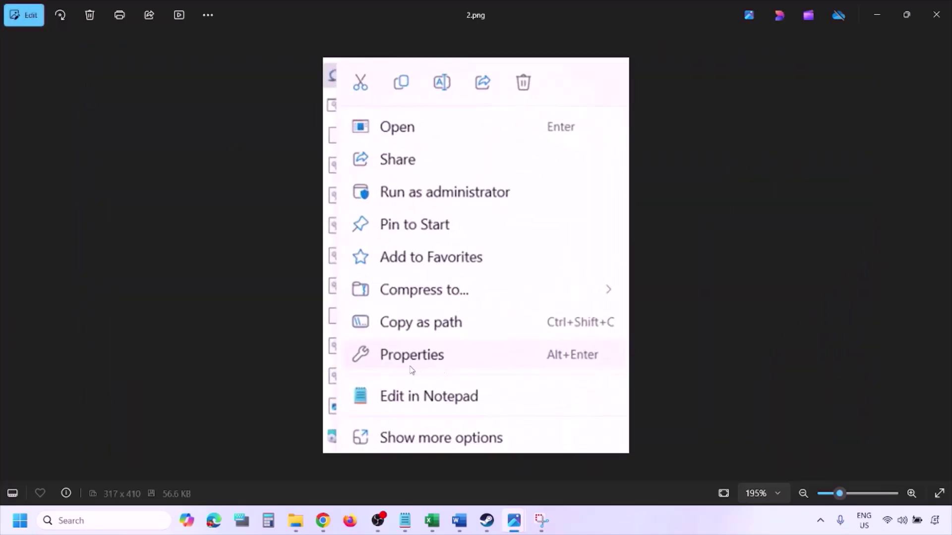
pyautogui.scroll(-4, 438, 366)
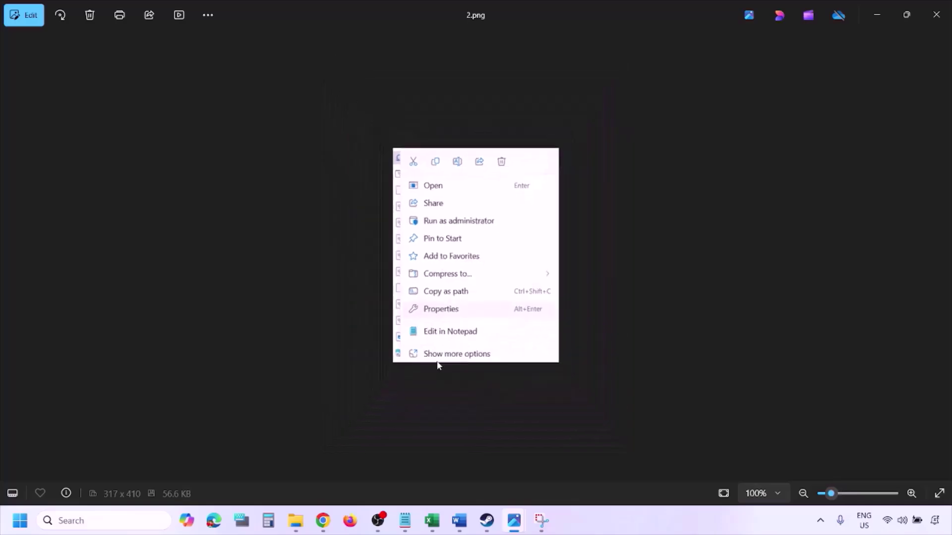
# Step: Examine 3.png for the compatibility setting that runs the program as an administrator
pyautogui.press('Right')
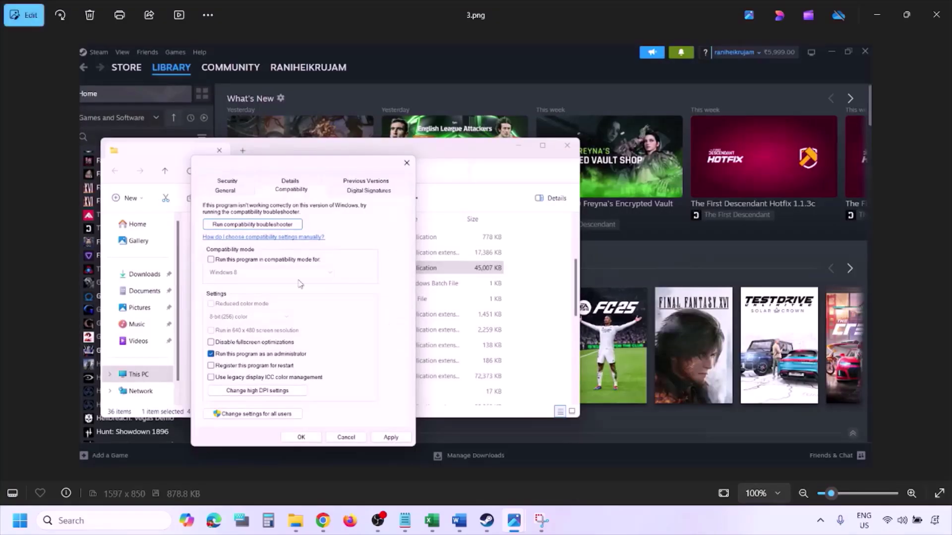
pyautogui.scroll(2, 283, 280)
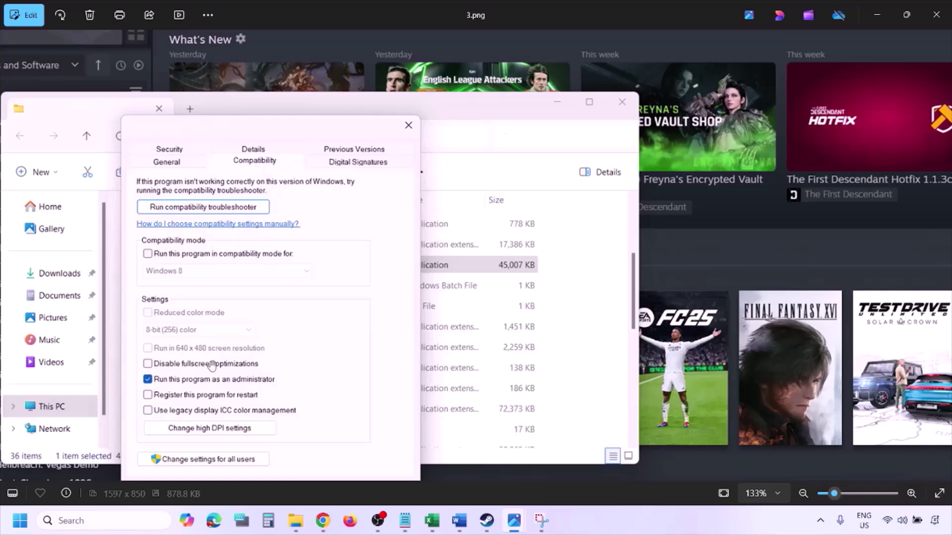
pyautogui.moveTo(211, 370); pyautogui.dragTo(211, 326)
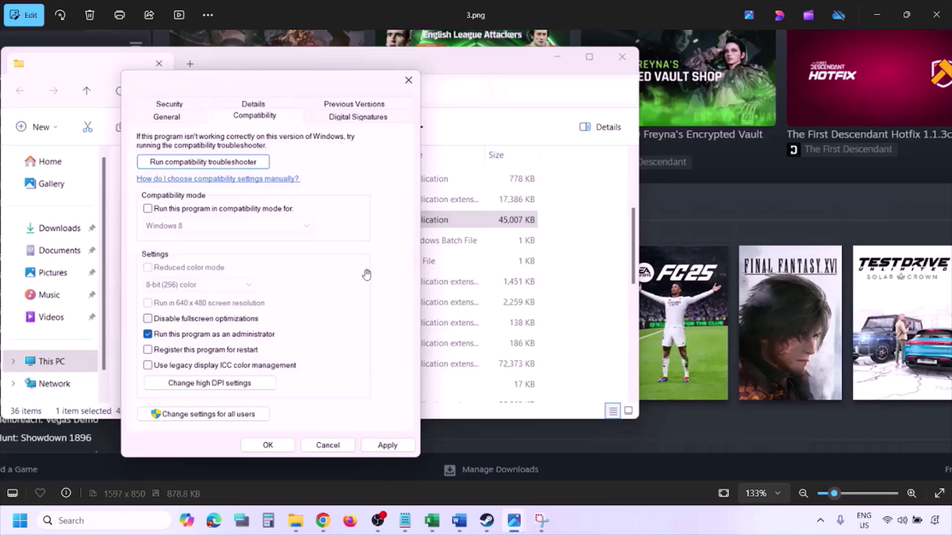
pyautogui.scroll(-2, 366, 275)
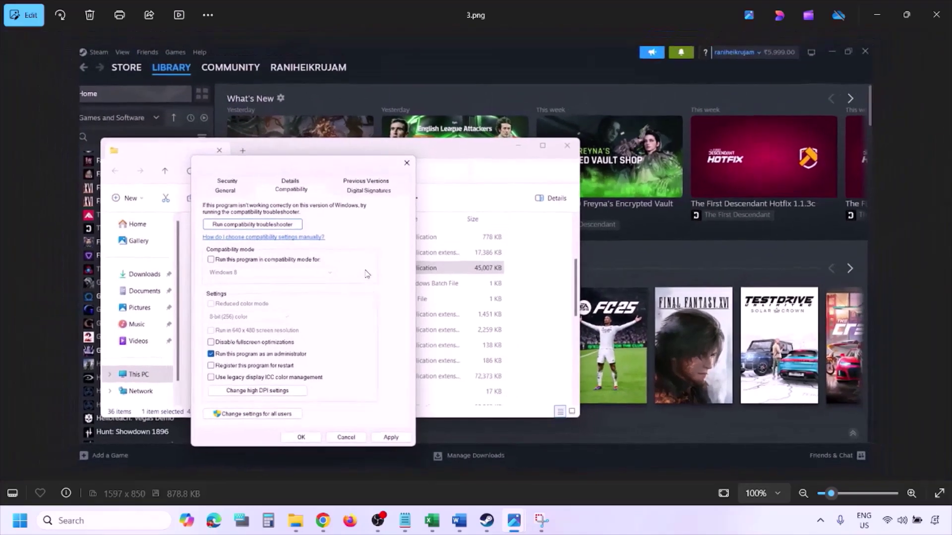
# Step: Examine 4.png and 5.png for the Windows 8 and Windows 7 compatibility mode choices
pyautogui.press('Right')
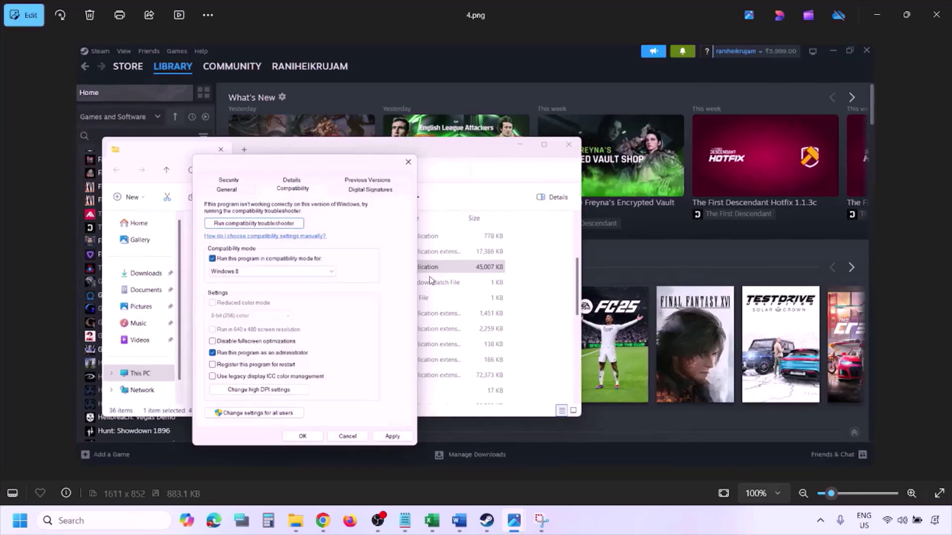
pyautogui.scroll(2, 430, 281)
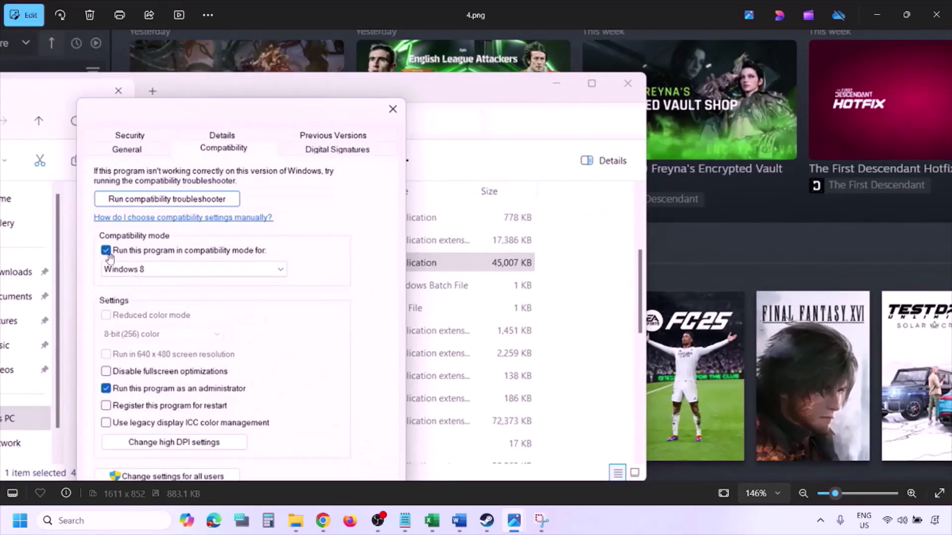
pyautogui.moveTo(128, 261); pyautogui.dragTo(134, 228)
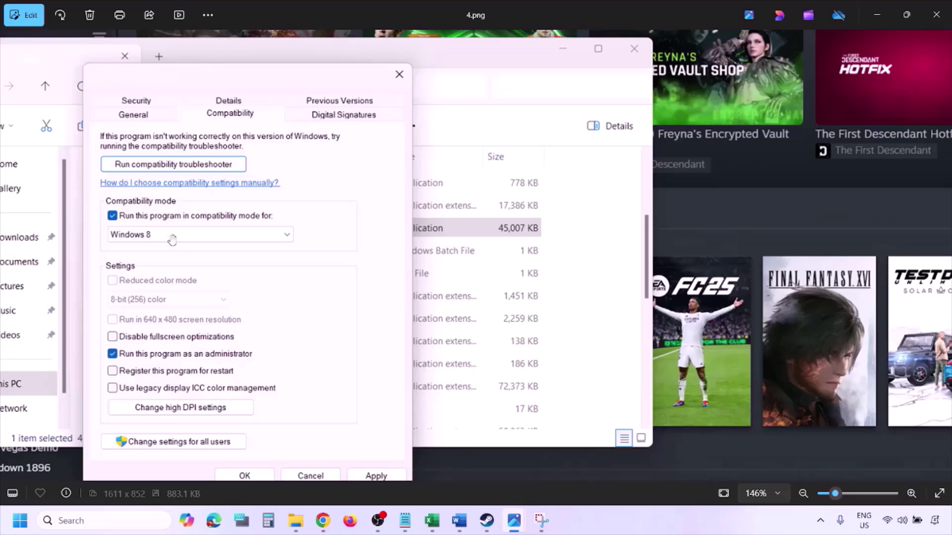
pyautogui.moveTo(366, 372); pyautogui.dragTo(371, 343)
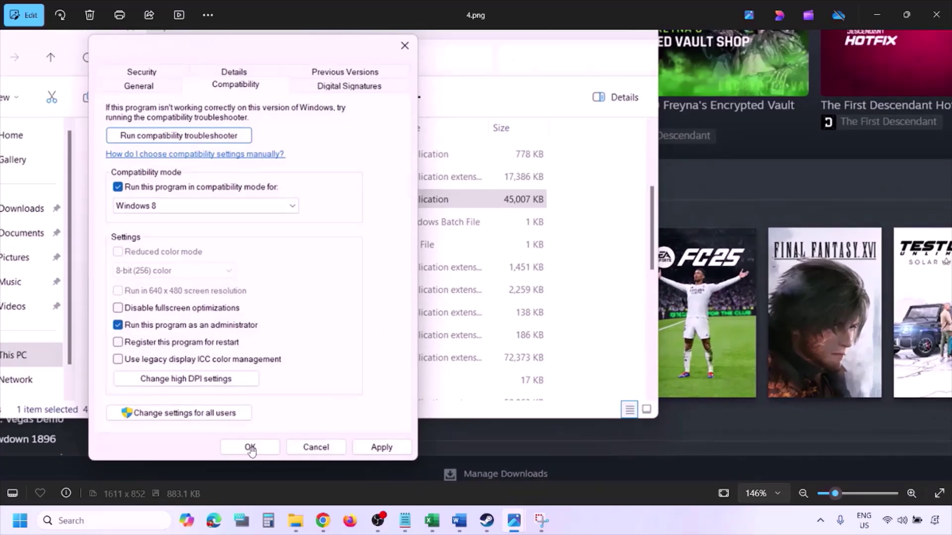
pyautogui.scroll(-4, 508, 352)
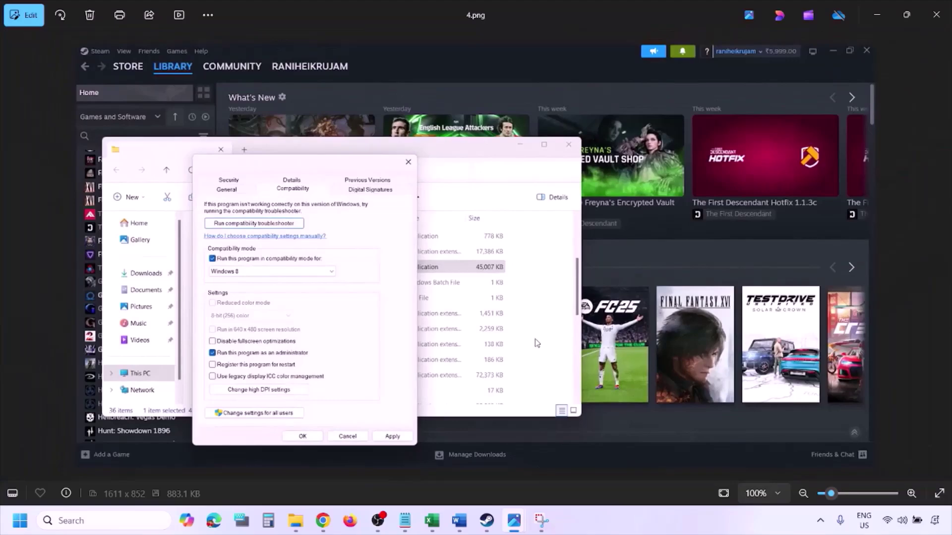
pyautogui.press('Right')
pyautogui.scroll(4, 309, 295)
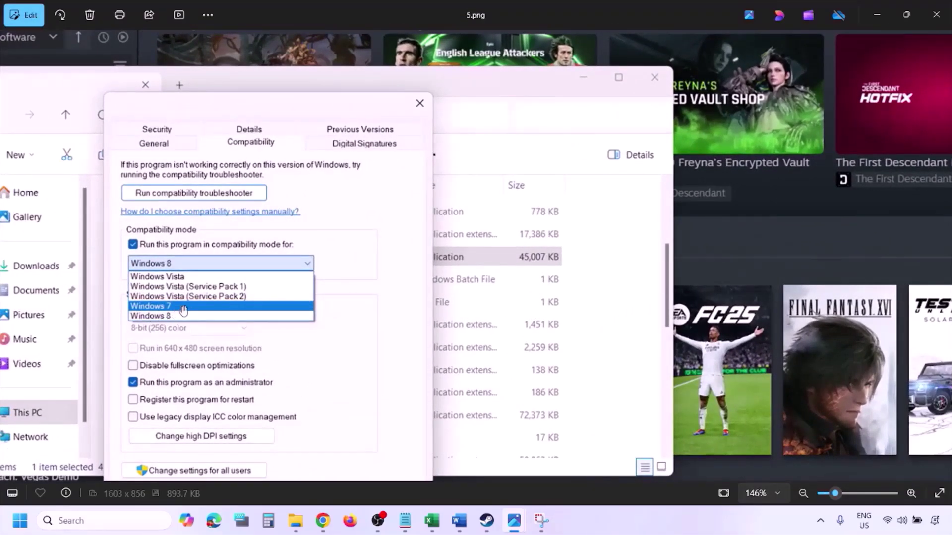
pyautogui.scroll(-4, 388, 298)
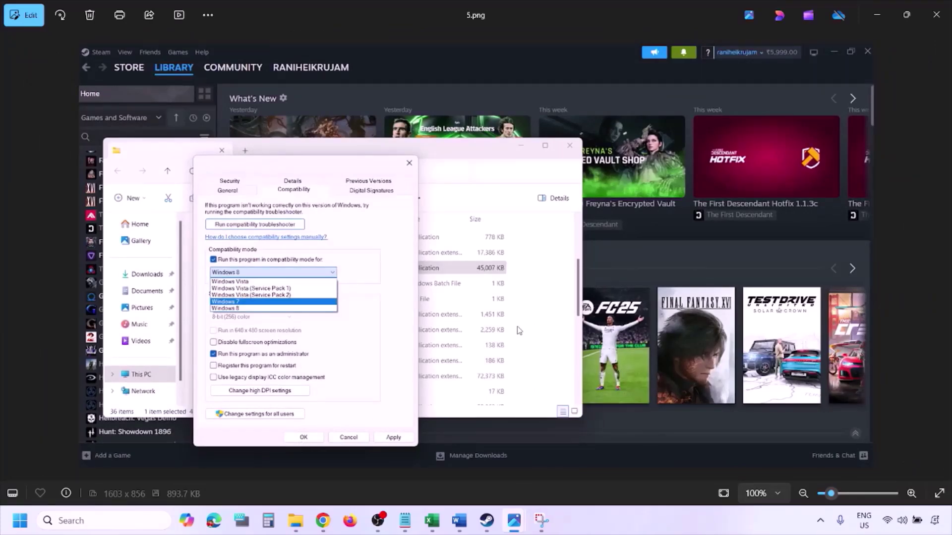
# Step: Examine 6.png for the Windows 7 compatibility mode combined with Disable fullscreen optimizations and Run this program as an administrator
pyautogui.press('Right')
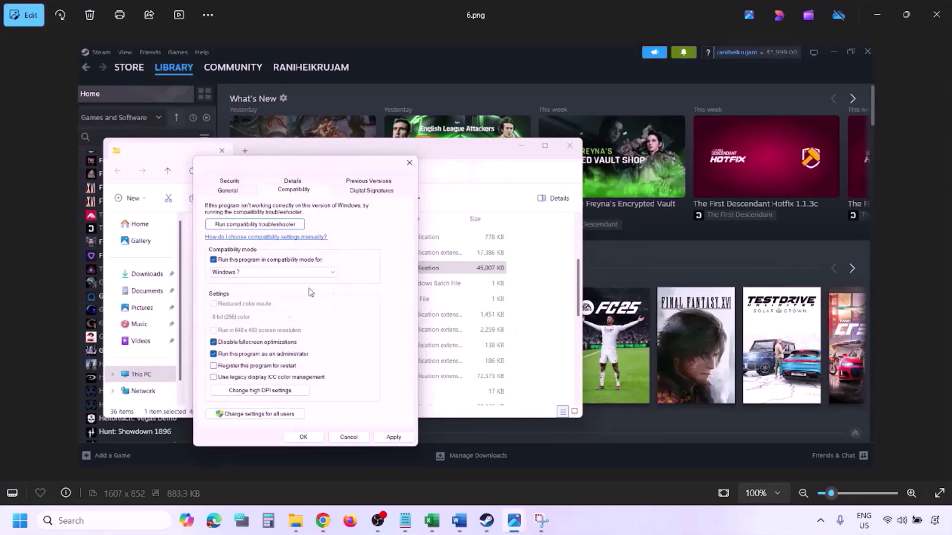
pyautogui.scroll(4, 311, 293)
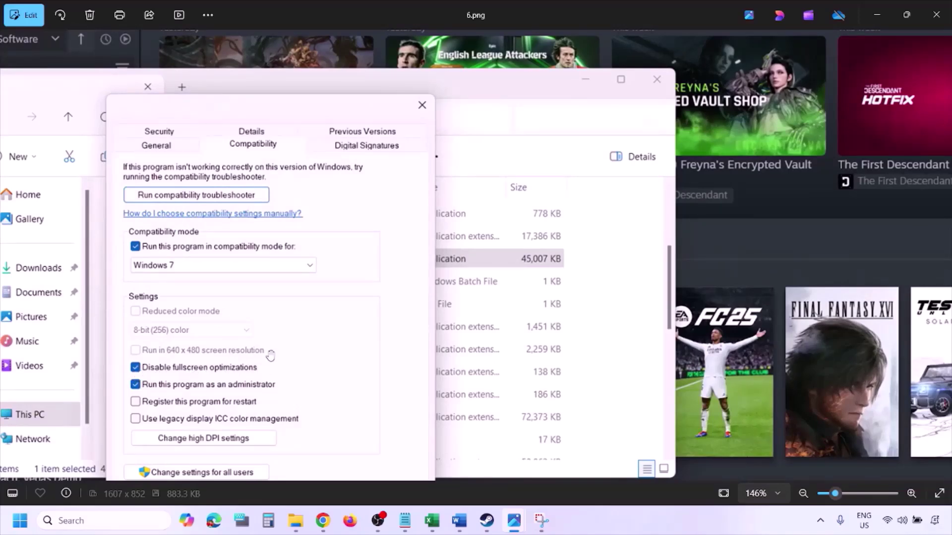
pyautogui.moveTo(271, 322); pyautogui.dragTo(313, 255)
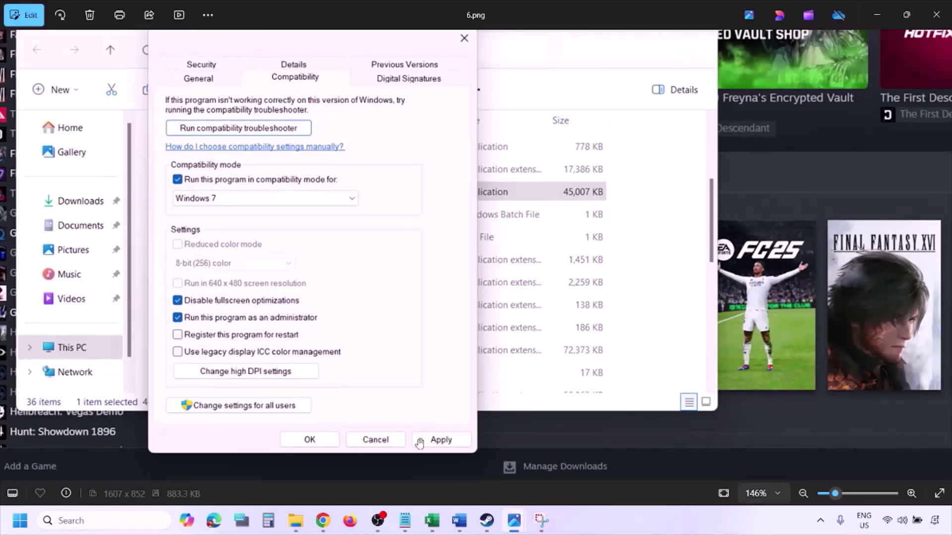
pyautogui.scroll(-4, 320, 441)
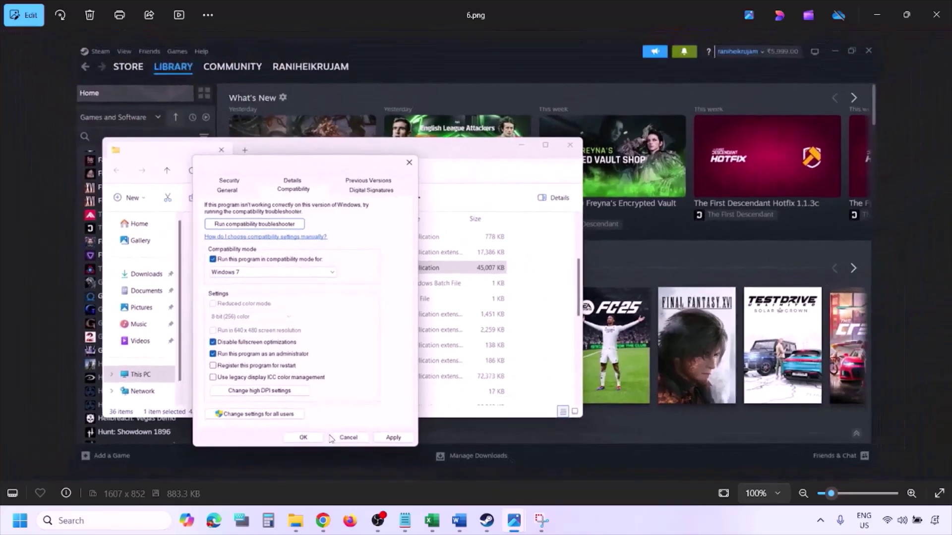
pyautogui.scroll(4, 261, 338)
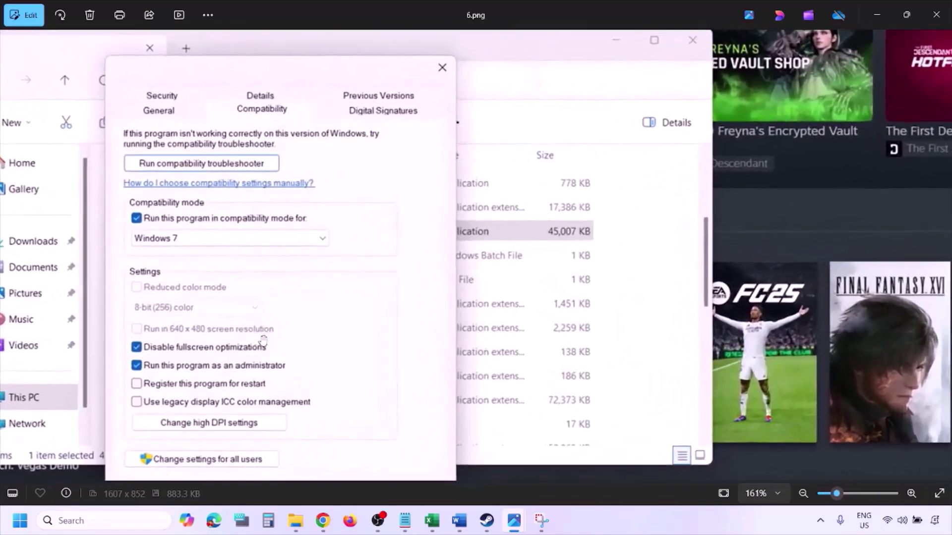
pyautogui.moveTo(207, 323); pyautogui.dragTo(236, 318)
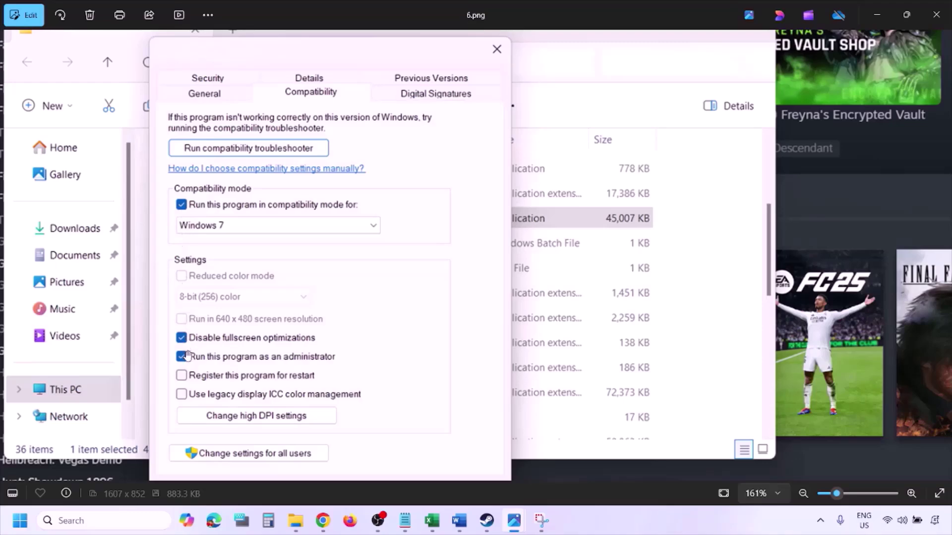
pyautogui.scroll(-4, 268, 292)
# Step: Examine 7.png for the Compatibility settings with all options cleared
pyautogui.press('Right')
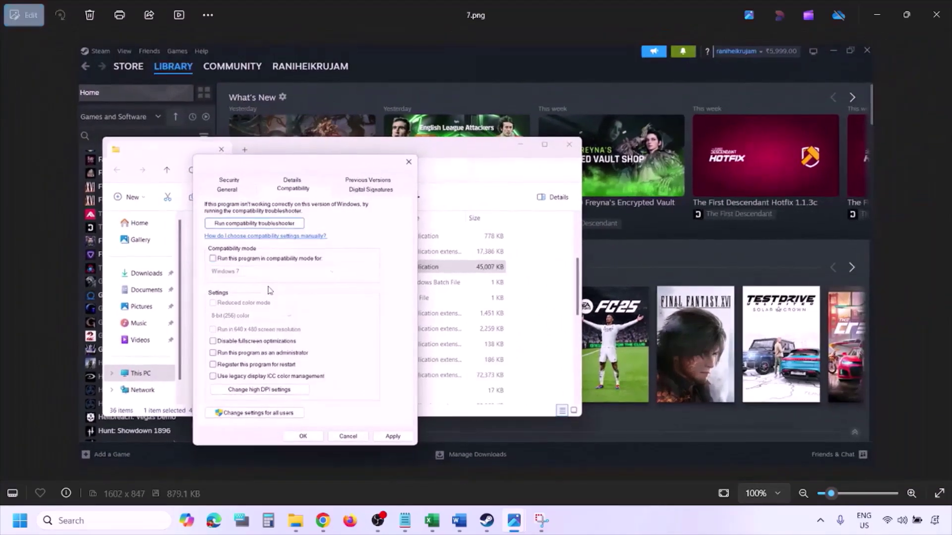
pyautogui.scroll(4, 269, 292)
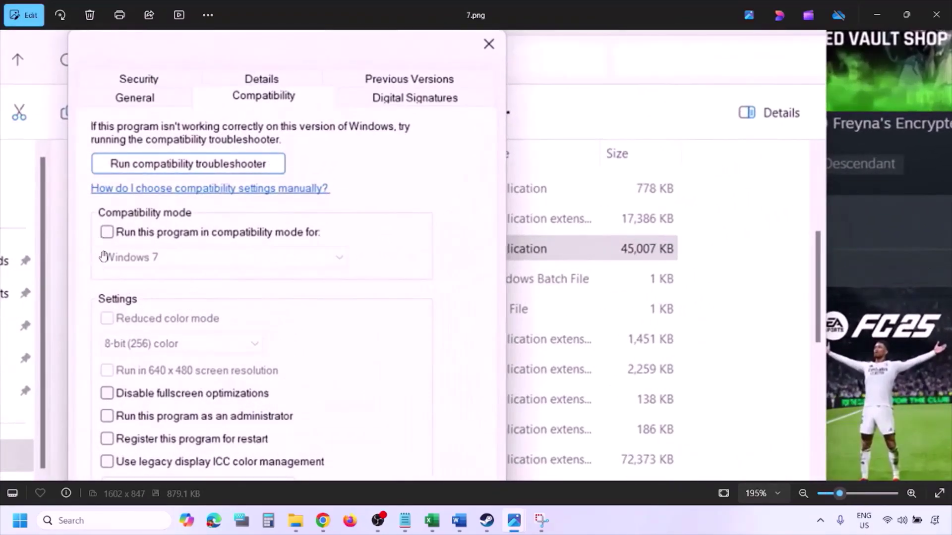
pyautogui.scroll(-3, 153, 321)
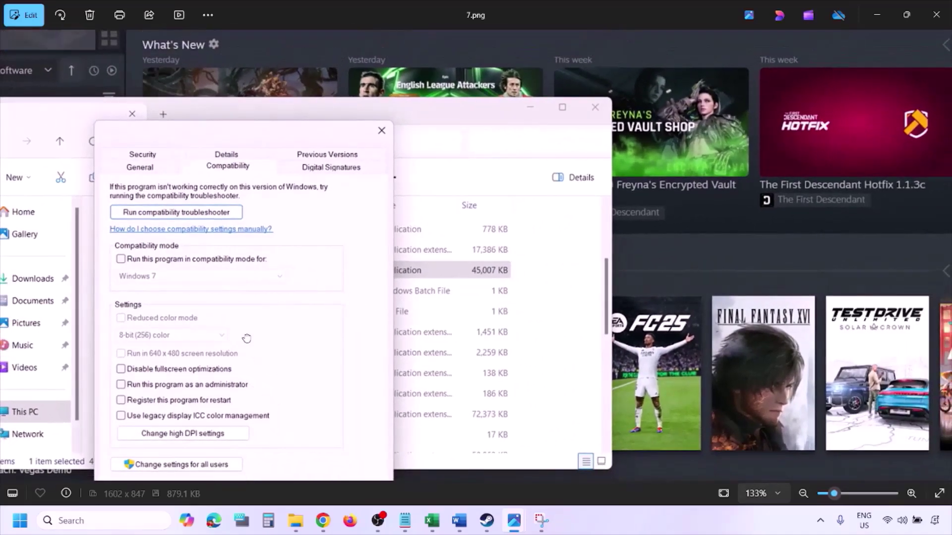
pyautogui.moveTo(246, 338); pyautogui.dragTo(248, 270)
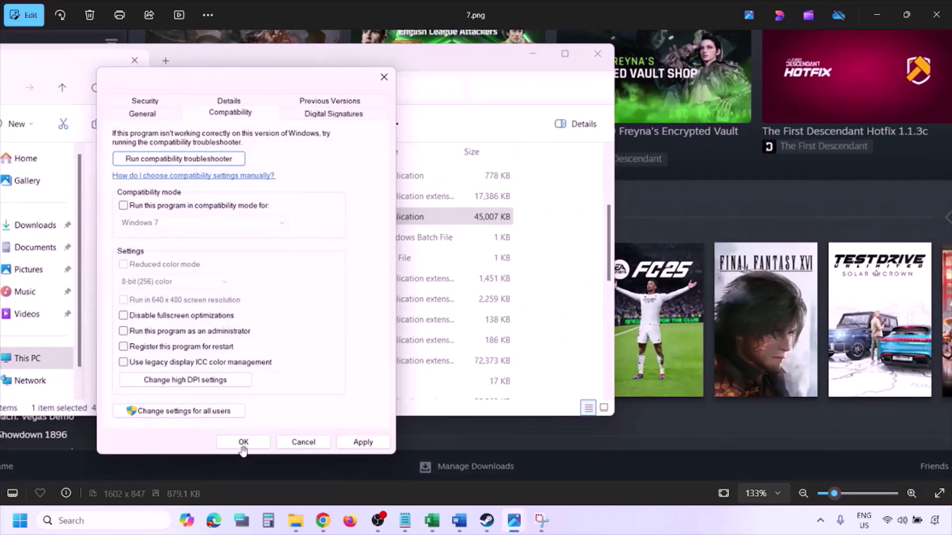
# Step: Read Step 3 on verifying the game files in the Word notes and examine 0.png in Photos for the game's Properties option
pyautogui.click(593, 527)
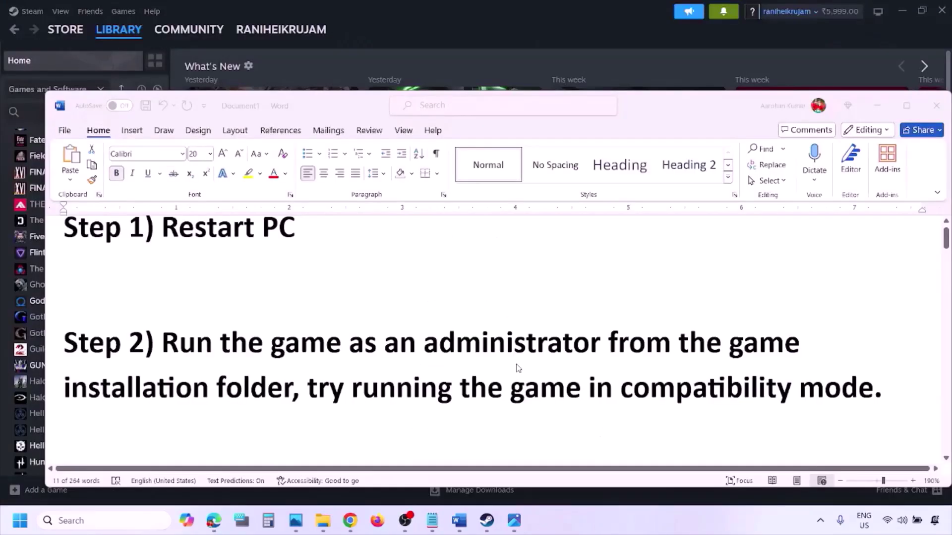
pyautogui.scroll(-3, 517, 368)
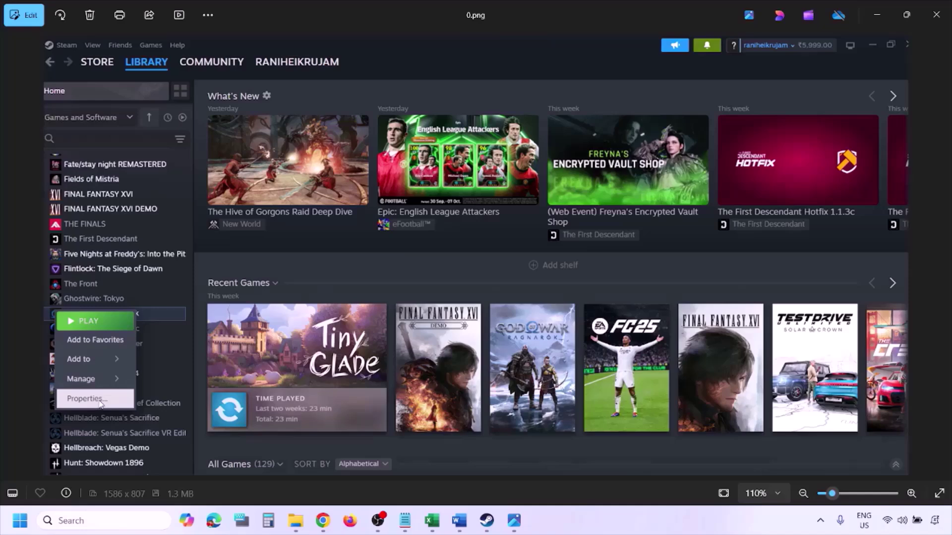
pyautogui.scroll(-1, 342, 312)
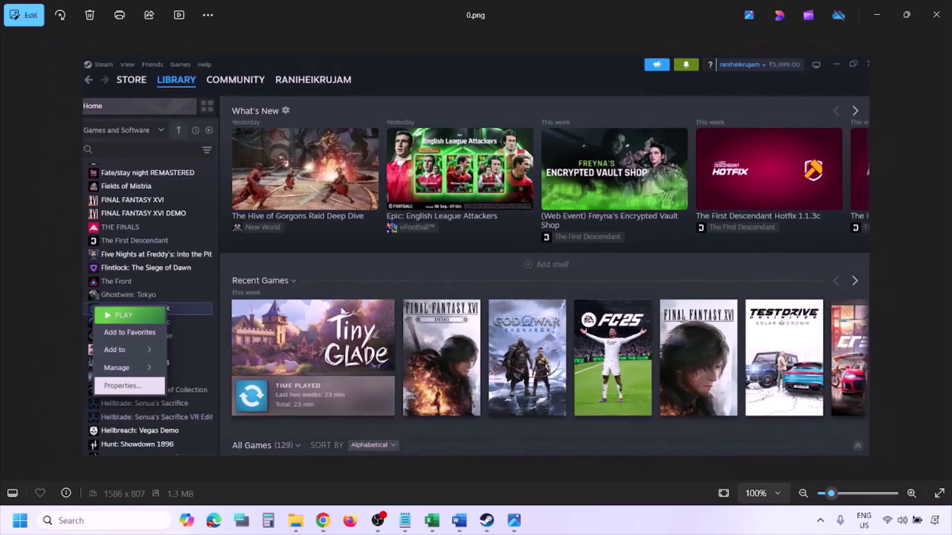
pyautogui.click(342, 312)
pyautogui.press('Right')
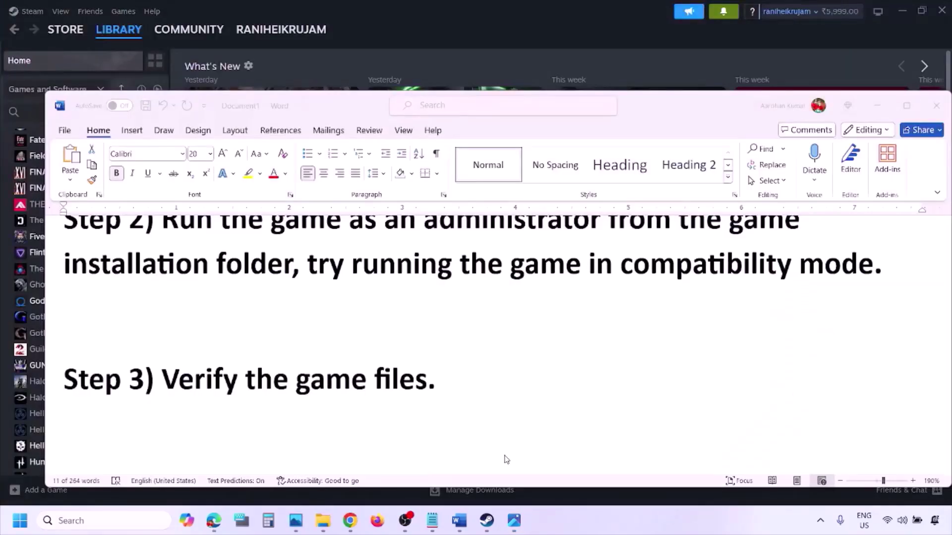
# Step: Highlight "Windows Security" in Step 4 of the Word notes about allowing the game exe file
pyautogui.scroll(-3, 505, 457)
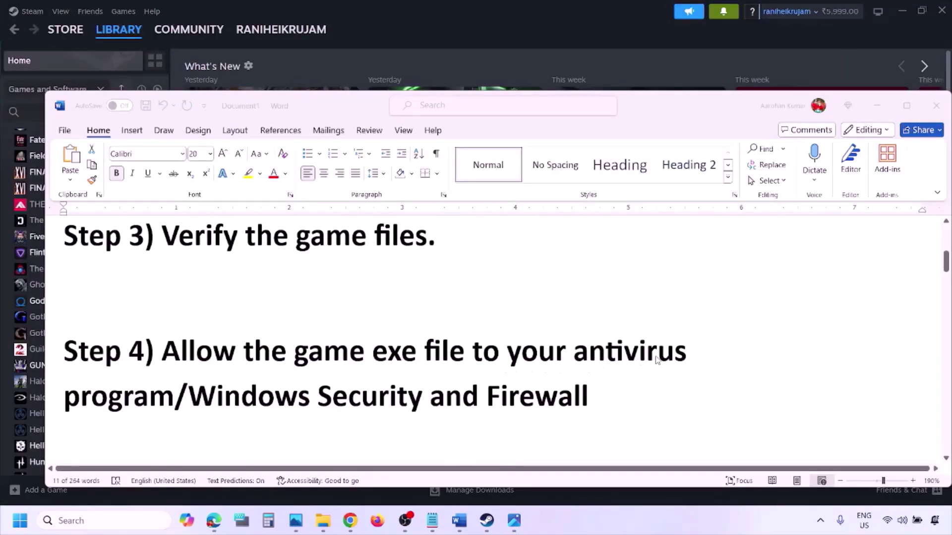
pyautogui.click(174, 395)
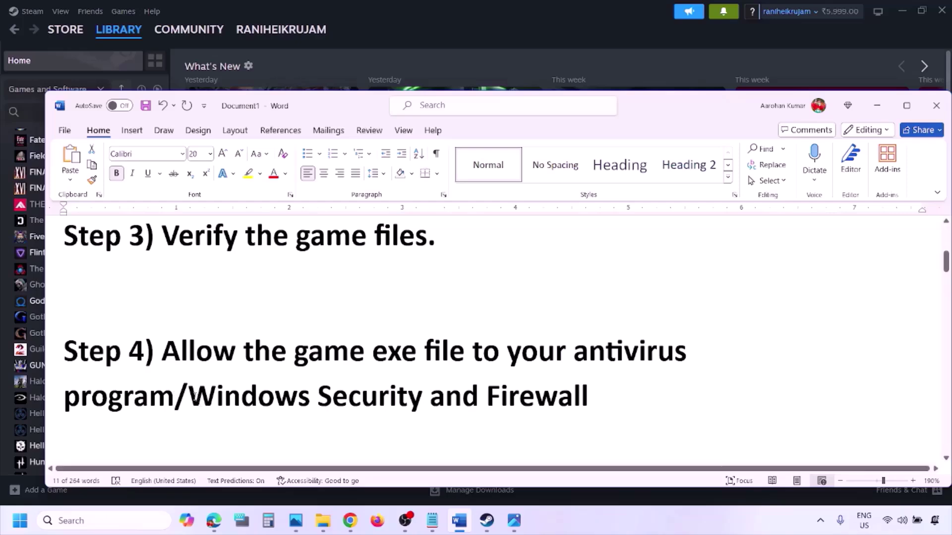
pyautogui.moveTo(194, 397); pyautogui.dragTo(430, 397)
# Step: Open Virus & threat protection in Windows Security from the Privacy & security section of Windows Settings
pyautogui.click(632, 530)
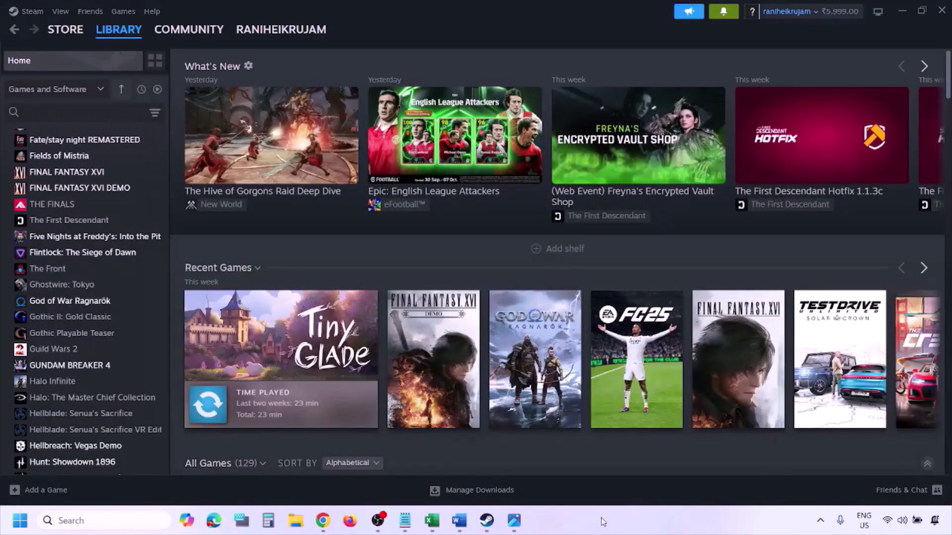
pyautogui.press('super+i')
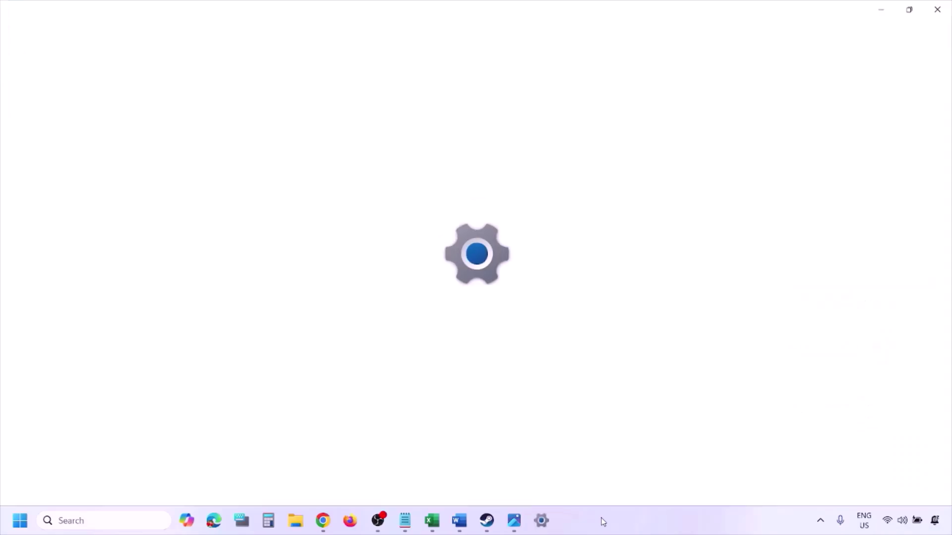
pyautogui.click(101, 382)
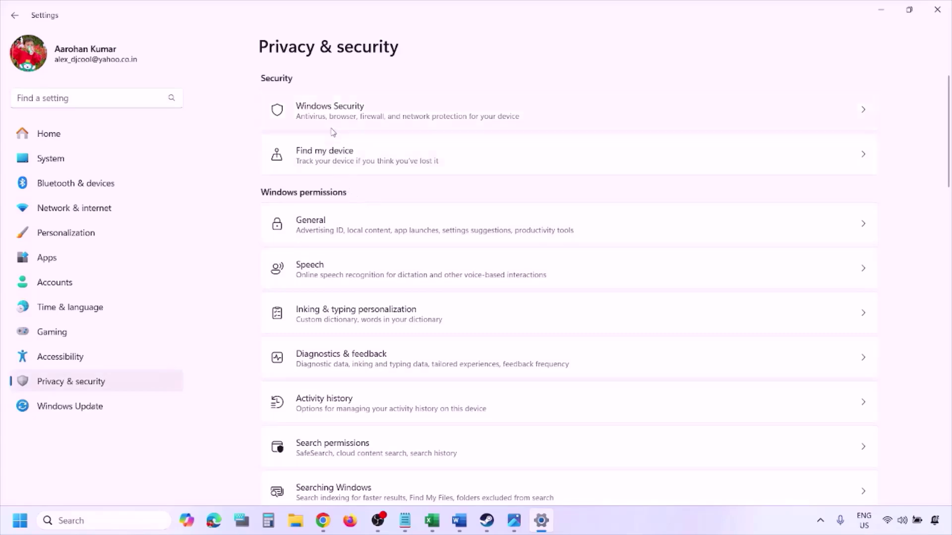
pyautogui.click(344, 117)
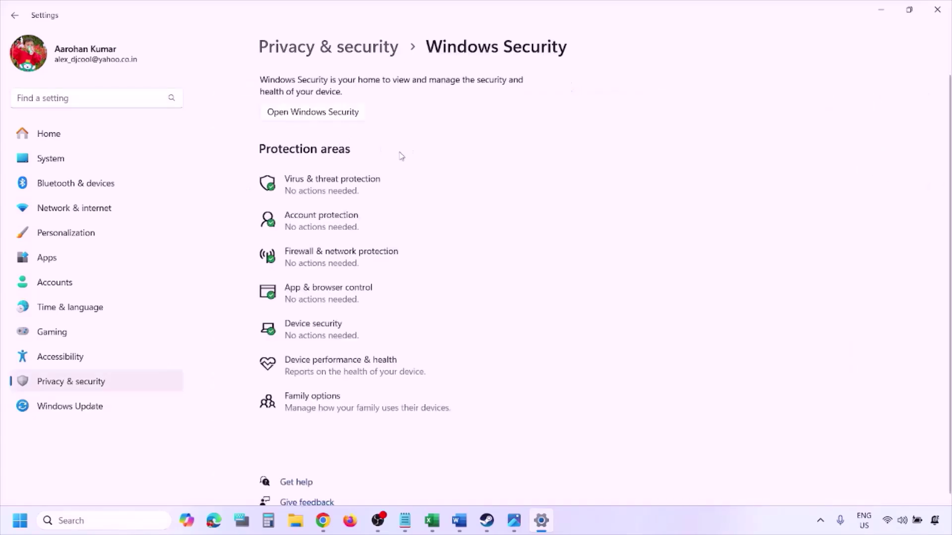
pyautogui.click(347, 191)
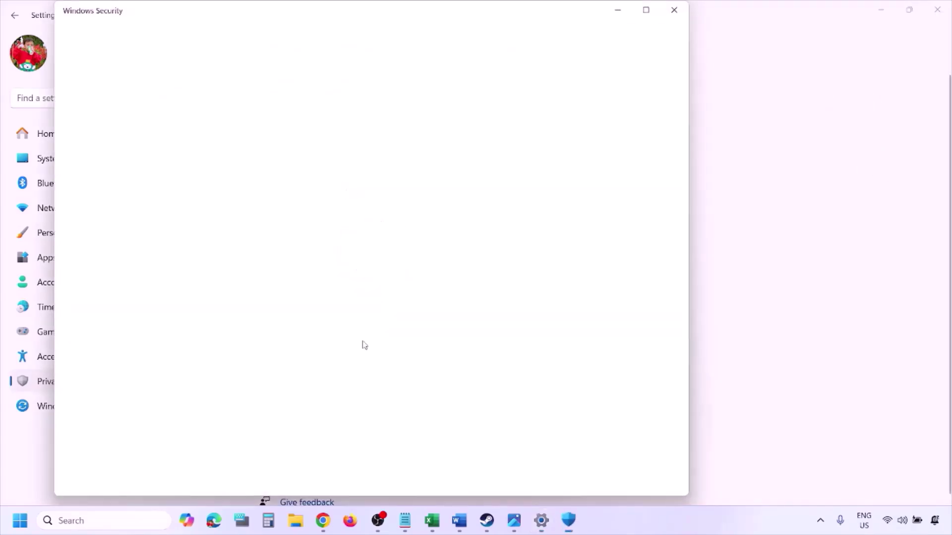
# Step: Open the list of apps allowed through Controlled folder access under Ransomware protection
pyautogui.scroll(-4, 363, 344)
pyautogui.scroll(1, 364, 346)
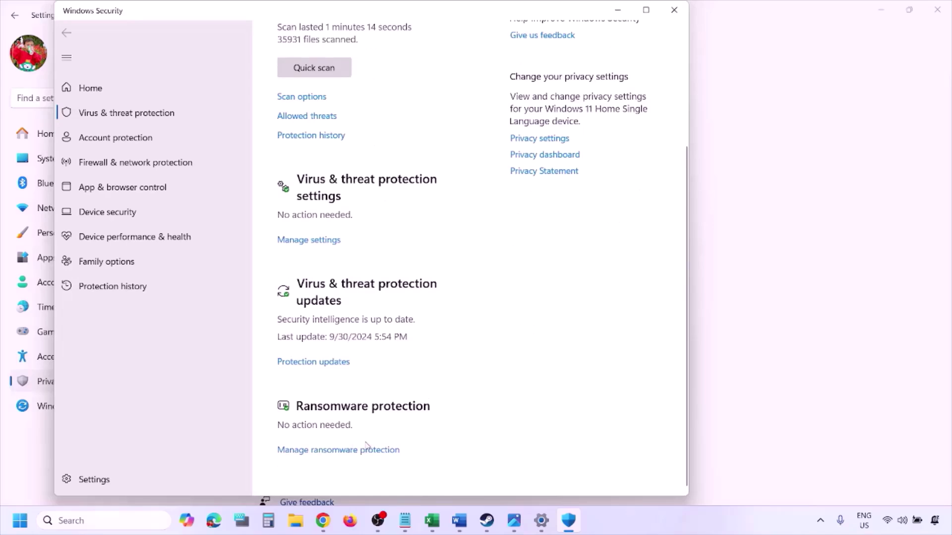
pyautogui.click(349, 457)
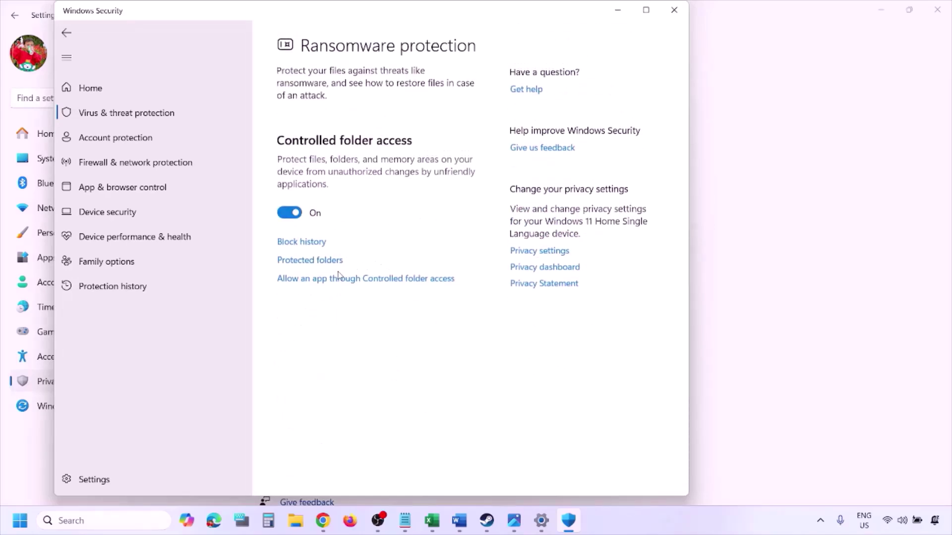
pyautogui.click(360, 279)
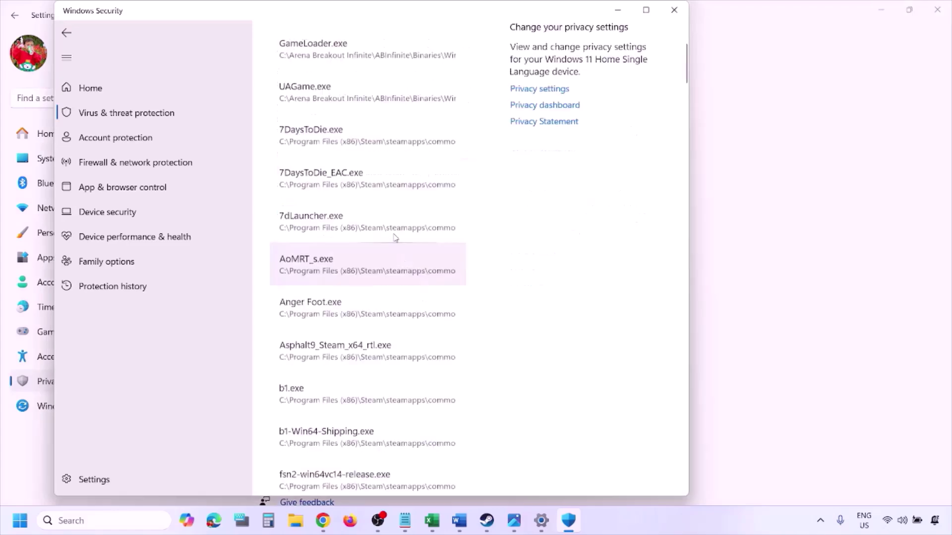
# Step: Add an allowed app by browsing all apps and open the OS (C:) drive in the file selection
pyautogui.scroll(3, 322, 149)
pyautogui.click(352, 168)
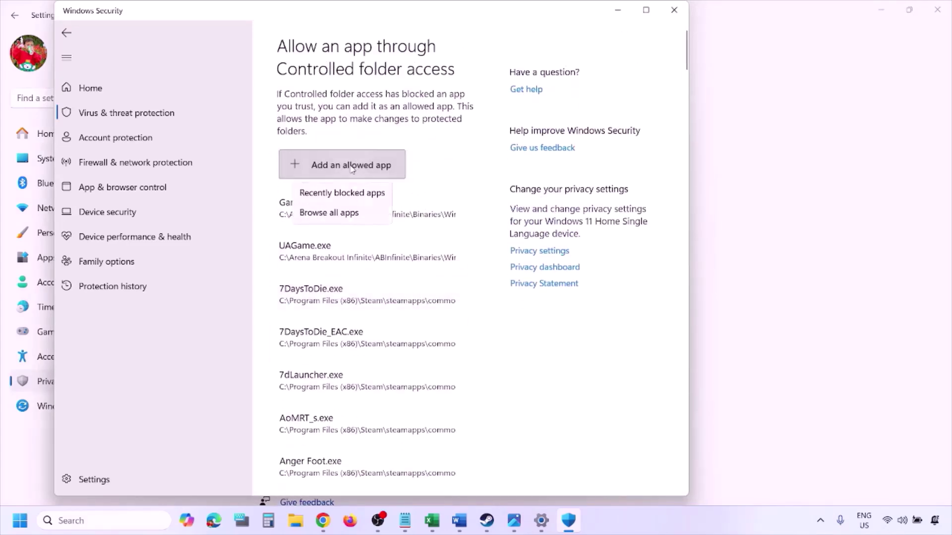
pyautogui.click(358, 217)
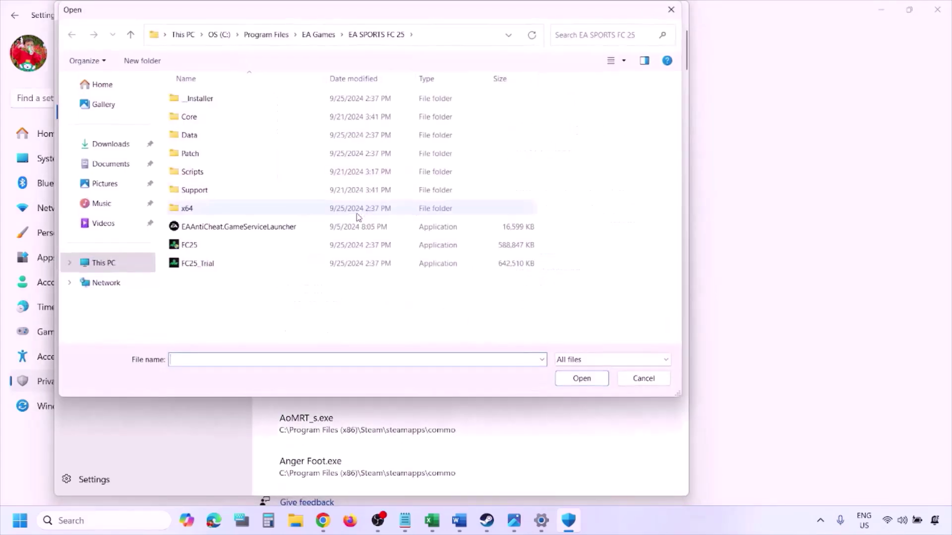
pyautogui.click(107, 265)
pyautogui.click(246, 113)
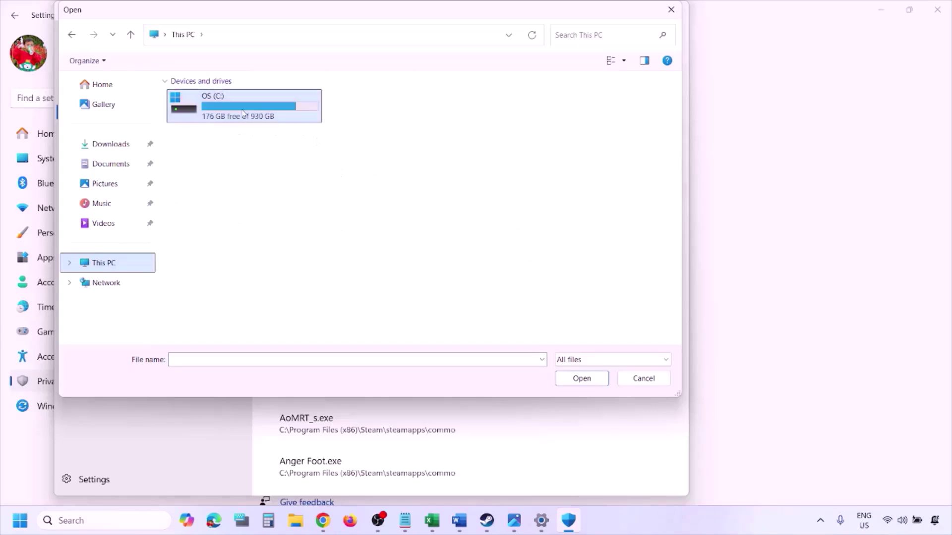
pyautogui.doubleClick(249, 113)
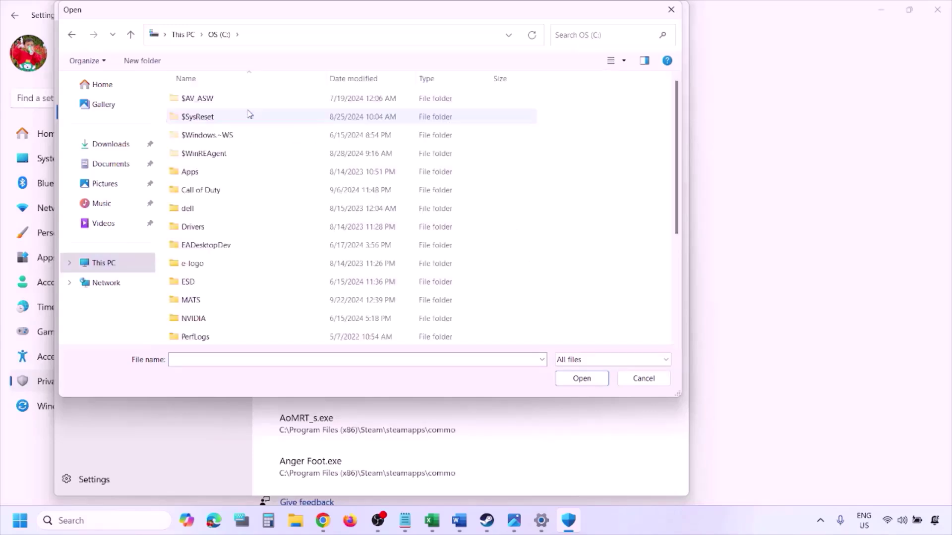
# Step: Browse to Program Files (x86)\Steam\steamapps for the game exe file, and cancel the file selection
pyautogui.scroll(-3, 247, 115)
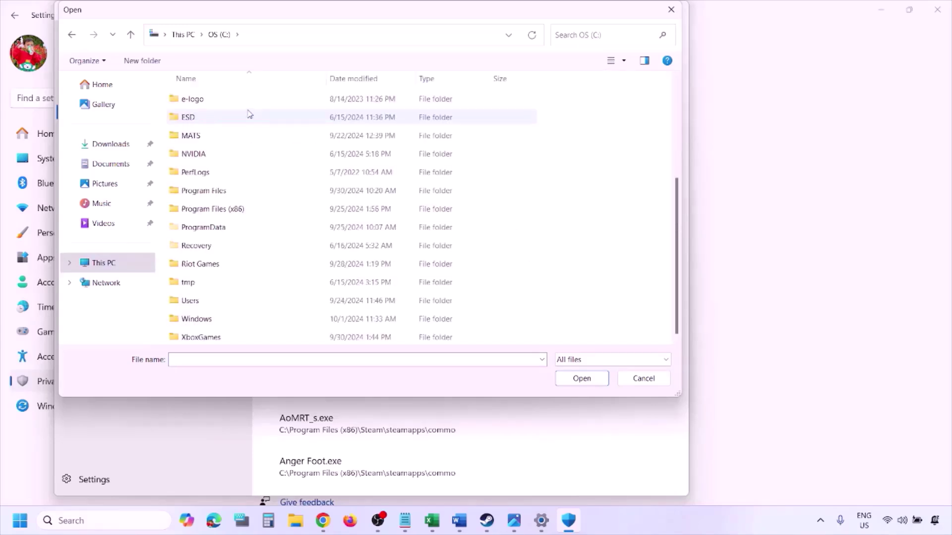
pyautogui.doubleClick(239, 208)
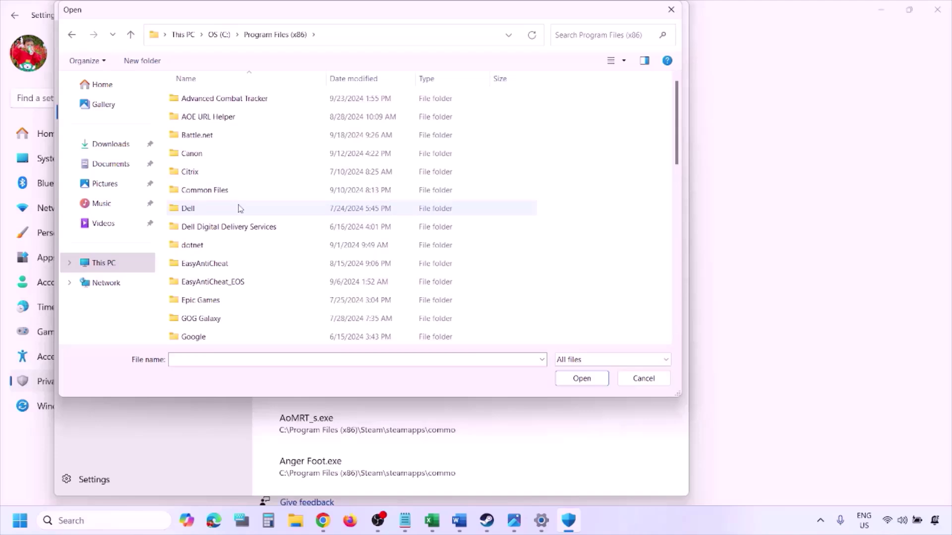
pyautogui.scroll(-4, 240, 208)
pyautogui.scroll(-4, 240, 208)
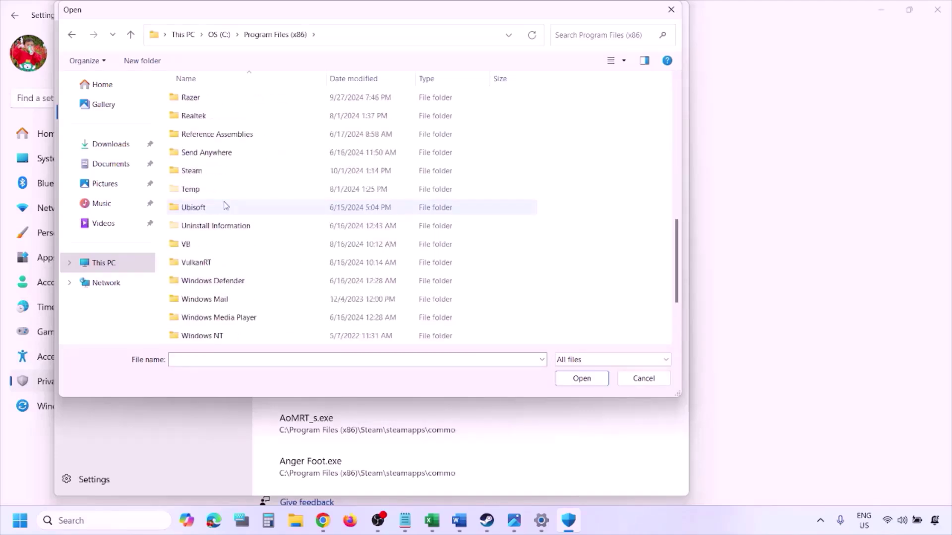
pyautogui.doubleClick(214, 171)
pyautogui.scroll(-4, 221, 220)
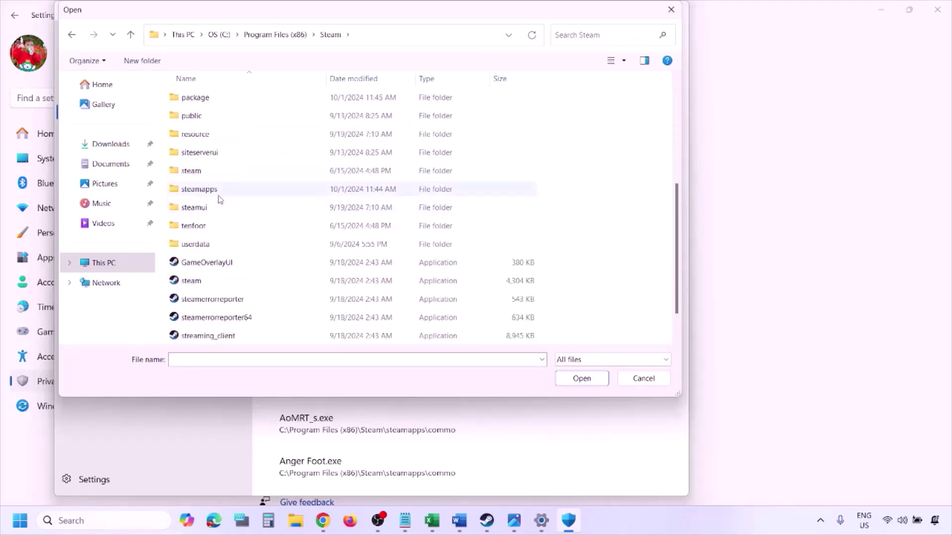
pyautogui.doubleClick(218, 192)
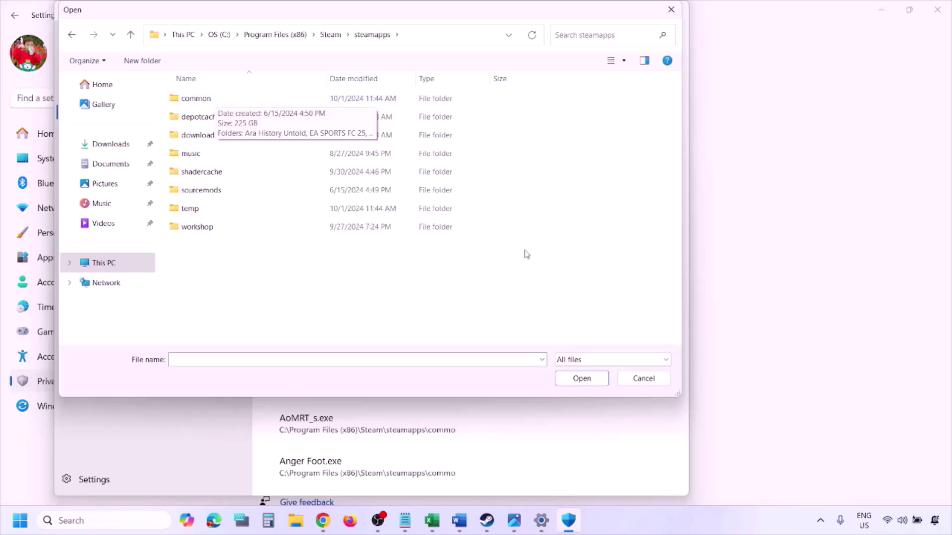
pyautogui.click(640, 384)
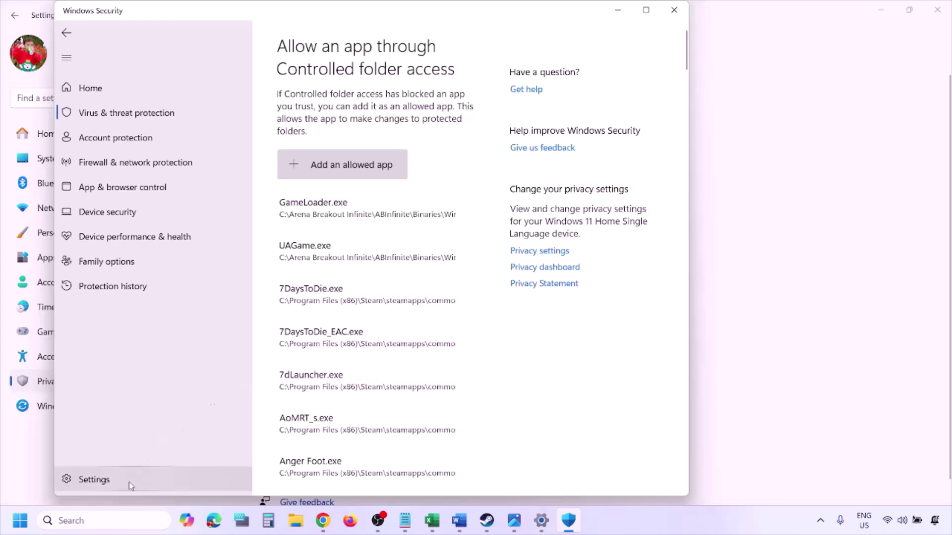
# Step: Open the allowed apps list of Windows Defender Firewall from System and Security in Control Panel
pyautogui.click(98, 521)
pyautogui.write('ontrol')
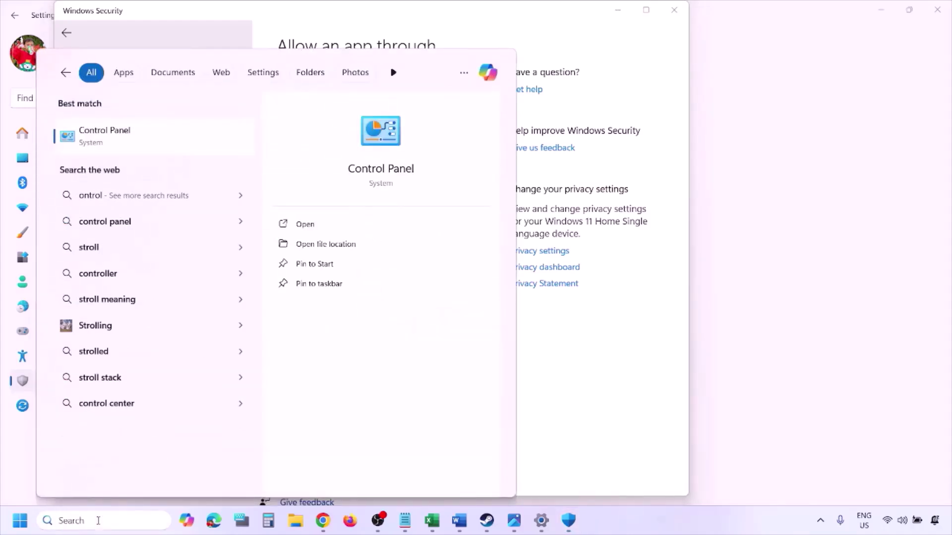
pyautogui.press('Return')
pyautogui.click(328, 100)
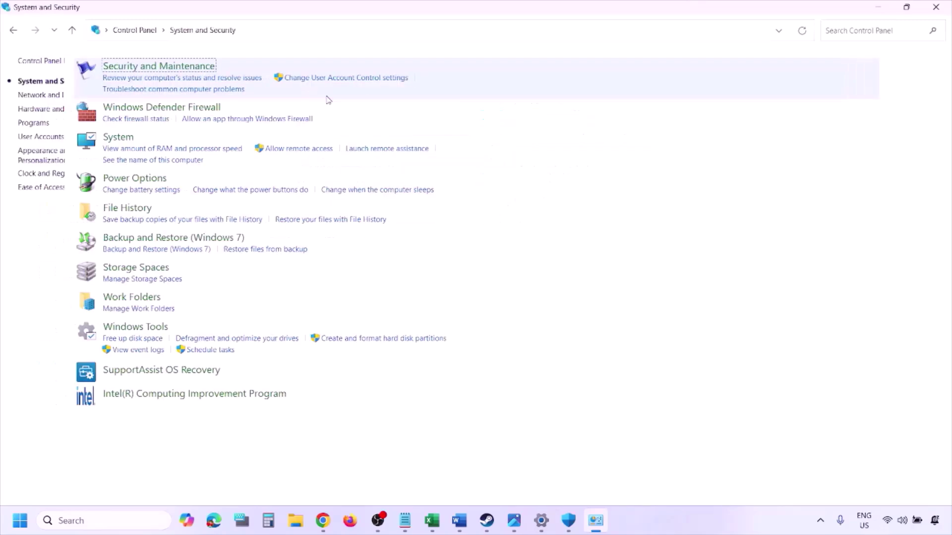
pyautogui.click(257, 108)
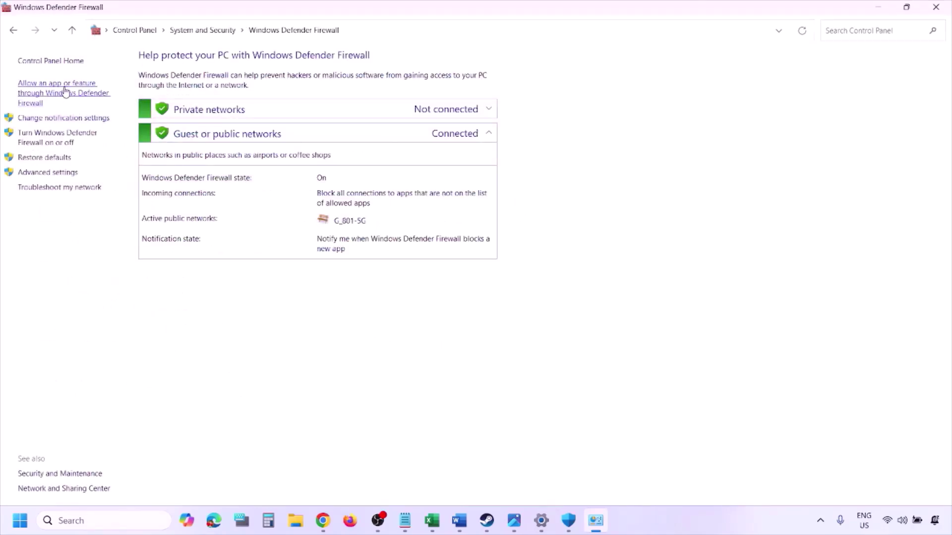
pyautogui.click(65, 92)
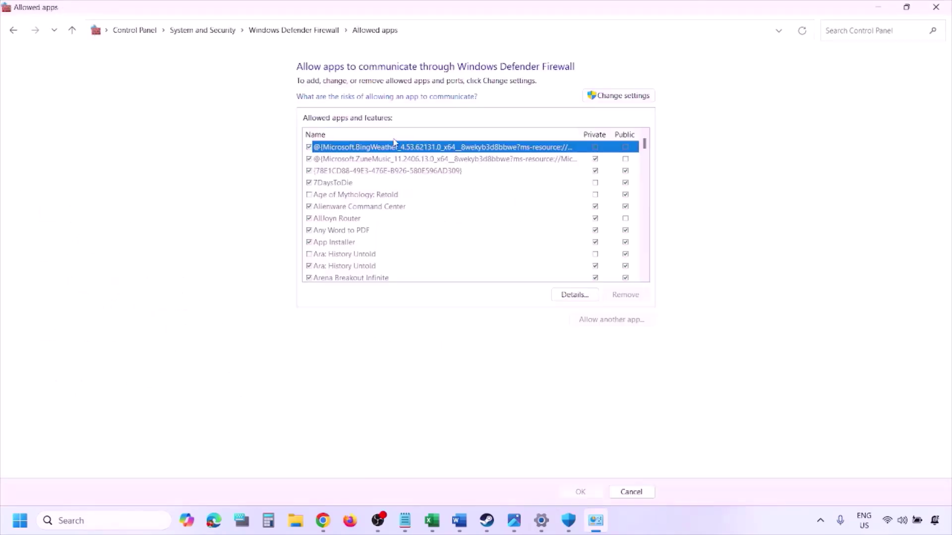
# Step: Browse This PC for another app to allow through the firewall, and close Control Panel without adding one
pyautogui.click(640, 94)
pyautogui.click(612, 321)
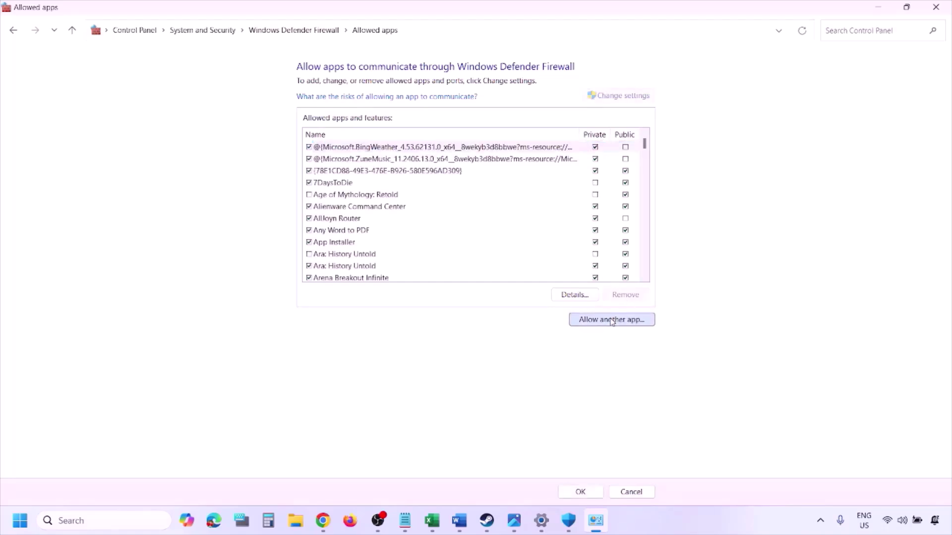
pyautogui.click(560, 318)
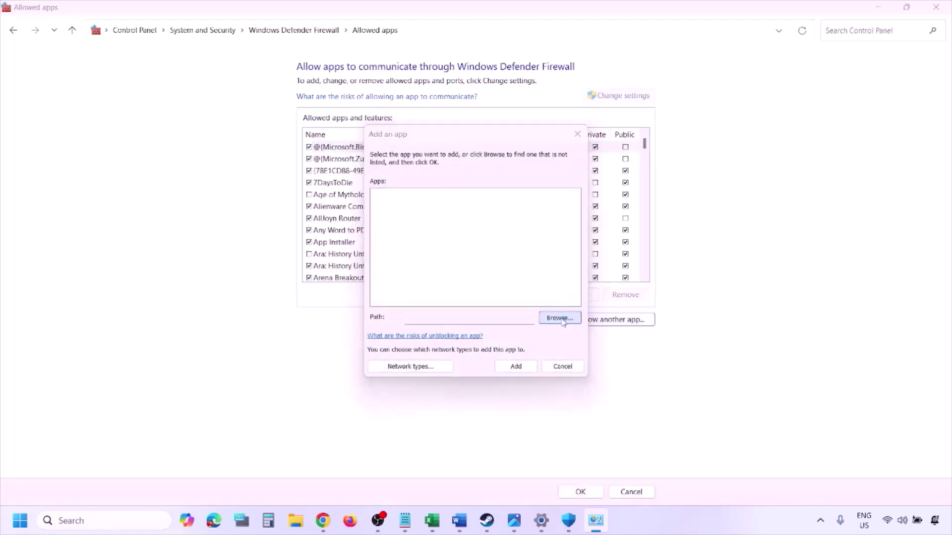
pyautogui.click(436, 328)
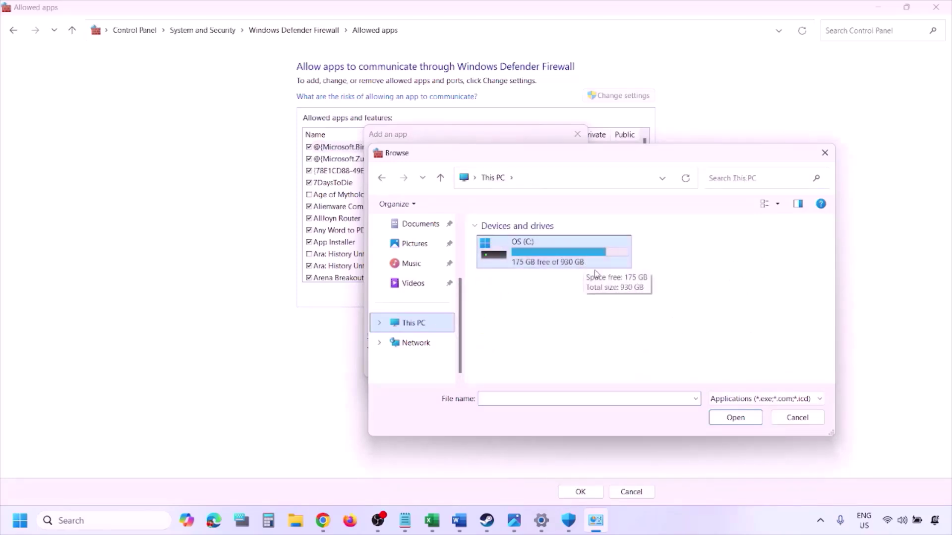
pyautogui.click(786, 423)
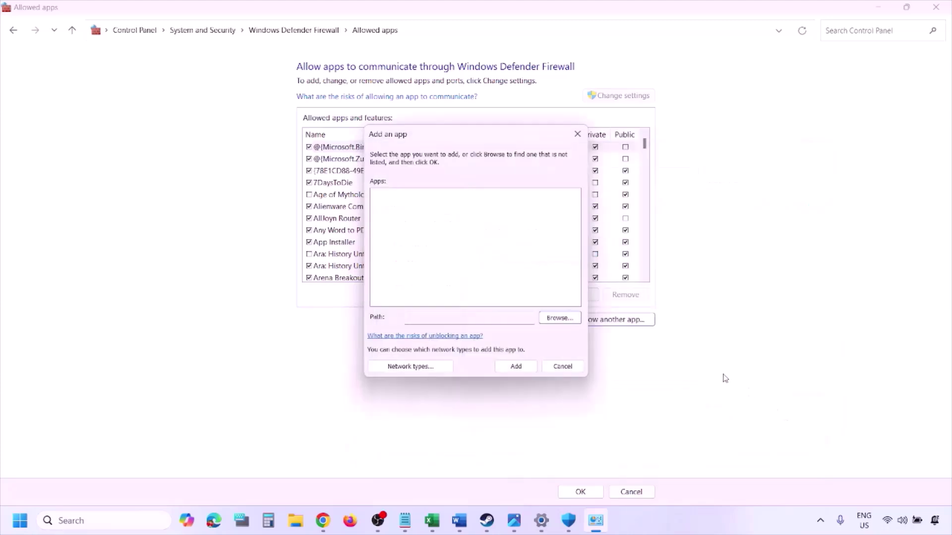
pyautogui.click(555, 368)
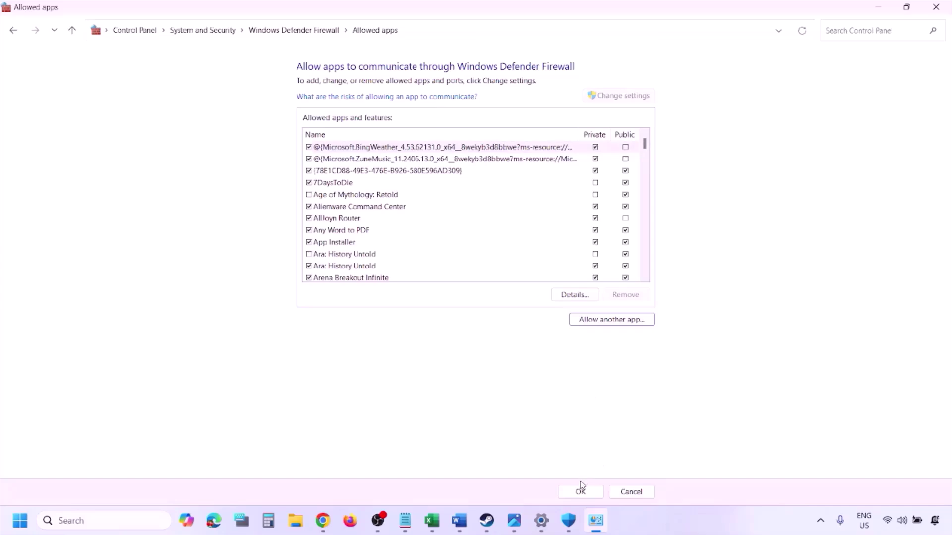
pyautogui.click(938, 7)
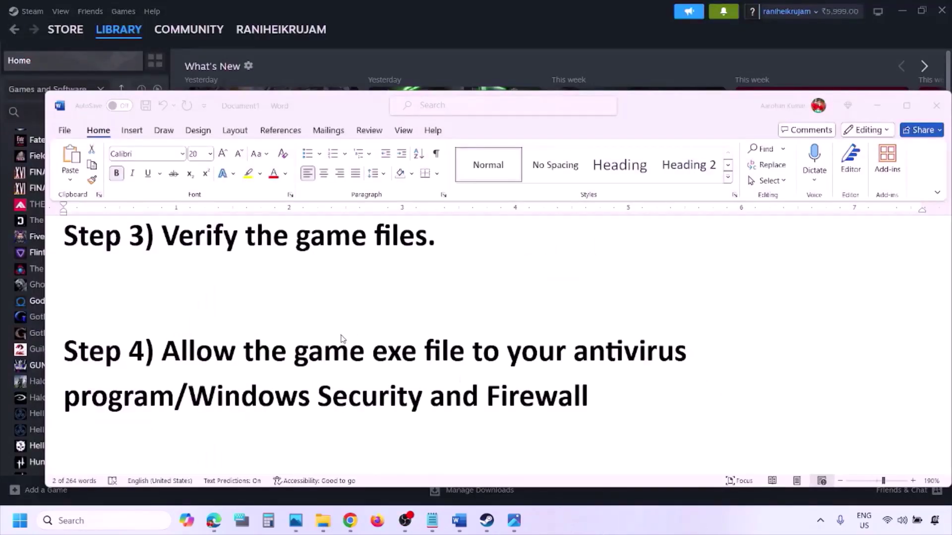
# Step: Read Step 5 on a clean graphics driver installation in the Word notes and highlight parts of the NVIDIA and AMD links
pyautogui.scroll(-5, 340, 337)
pyautogui.scroll(-3, 318, 347)
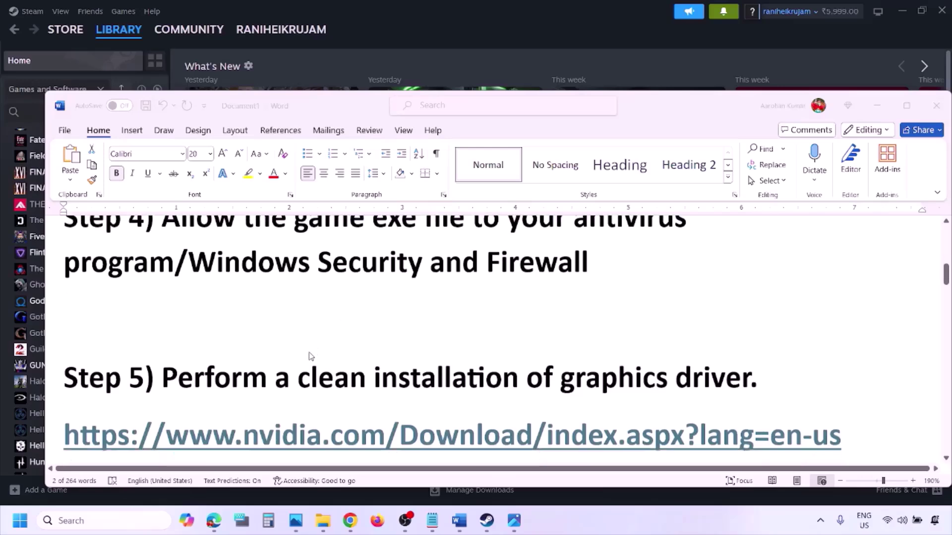
pyautogui.doubleClick(235, 323)
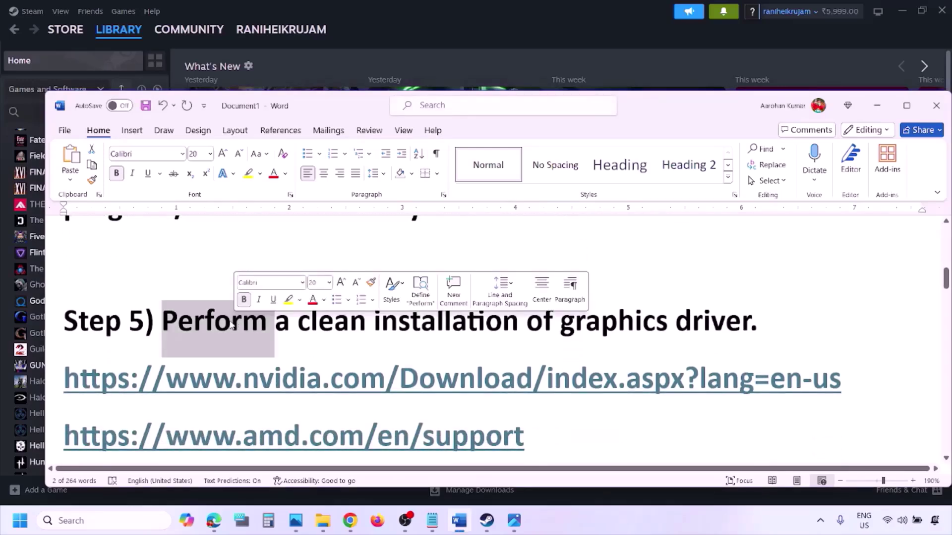
pyautogui.moveTo(213, 384); pyautogui.dragTo(342, 389)
pyautogui.scroll(-1, 342, 389)
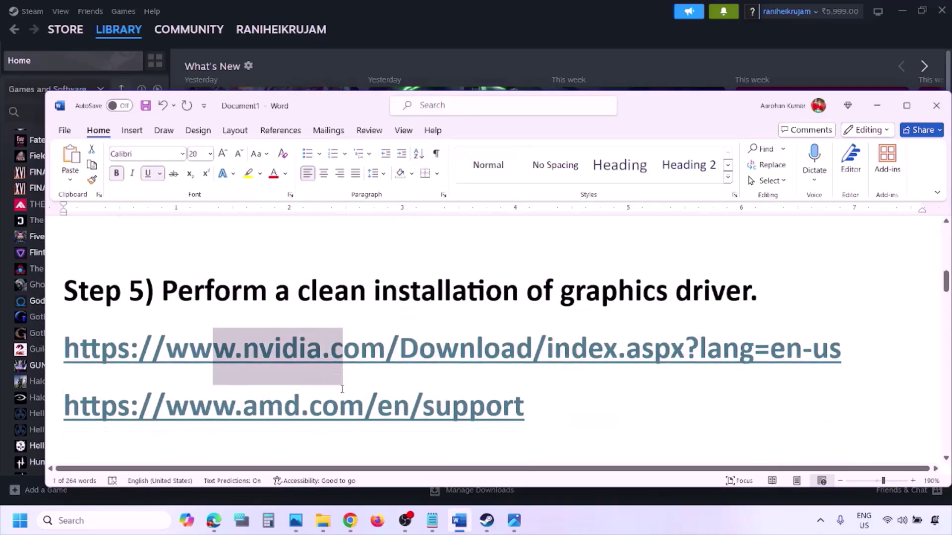
pyautogui.scroll(-1, 342, 389)
pyautogui.moveTo(213, 399); pyautogui.dragTo(502, 402)
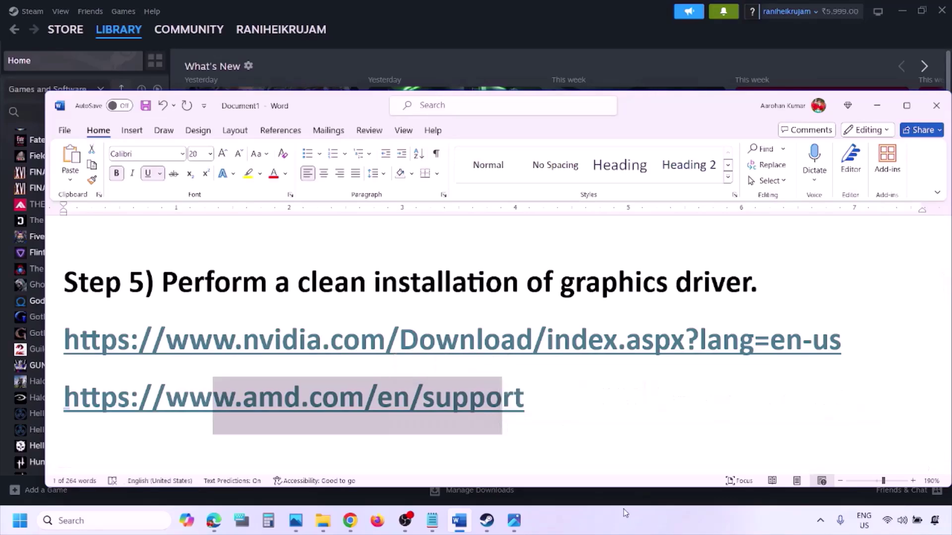
# Step: In Chrome, find the NVIDIA driver for the GeForce RTX 3050 Laptop GPU with Windows 11 and English (US) using Manual Driver Search
pyautogui.click(626, 513)
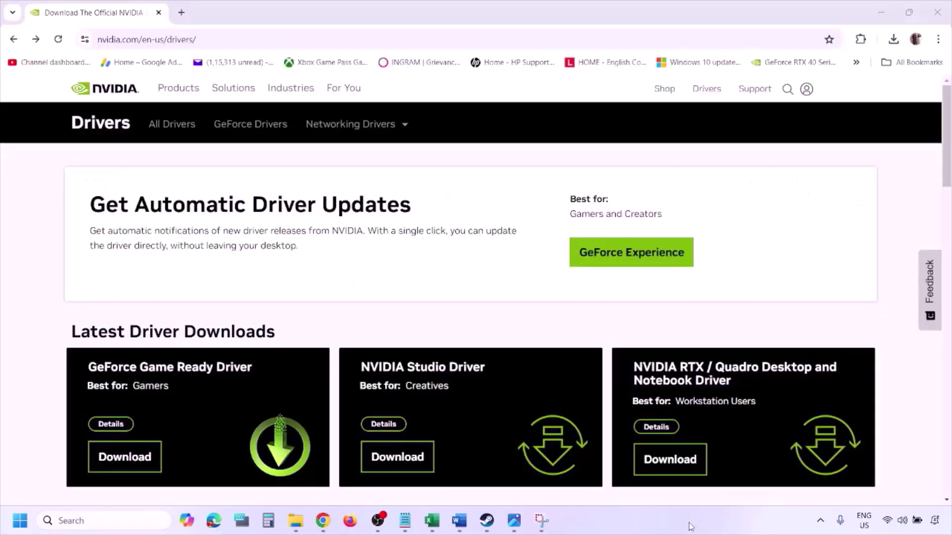
pyautogui.scroll(-7, 223, 302)
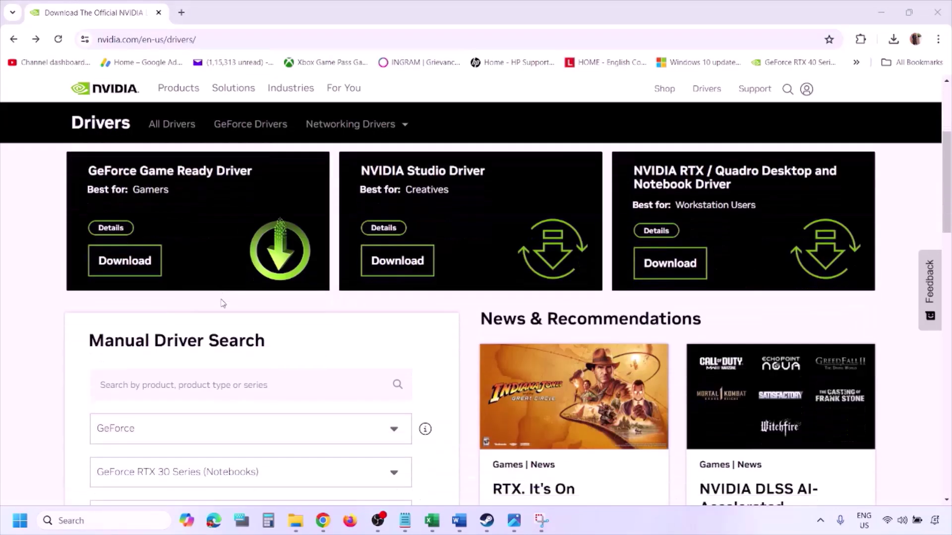
pyautogui.scroll(-1, 221, 303)
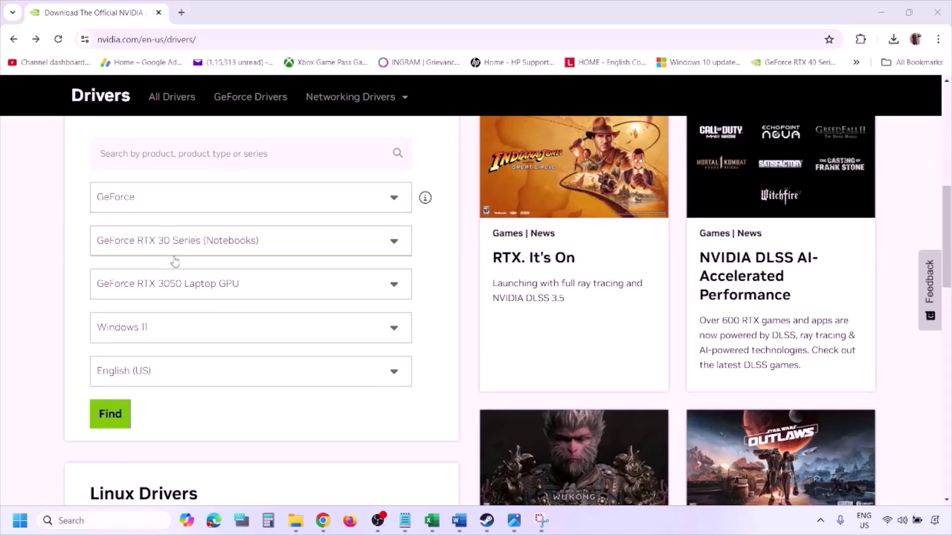
pyautogui.click(158, 332)
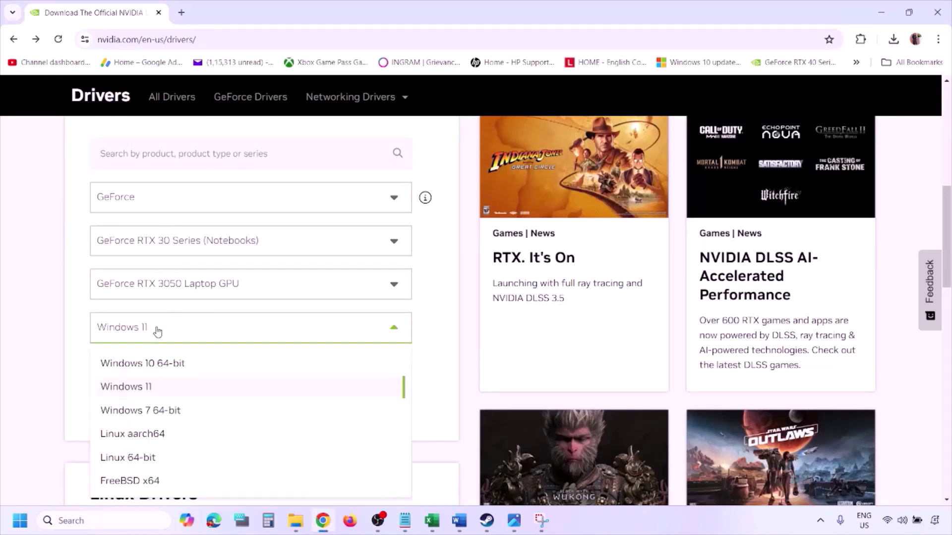
pyautogui.click(140, 388)
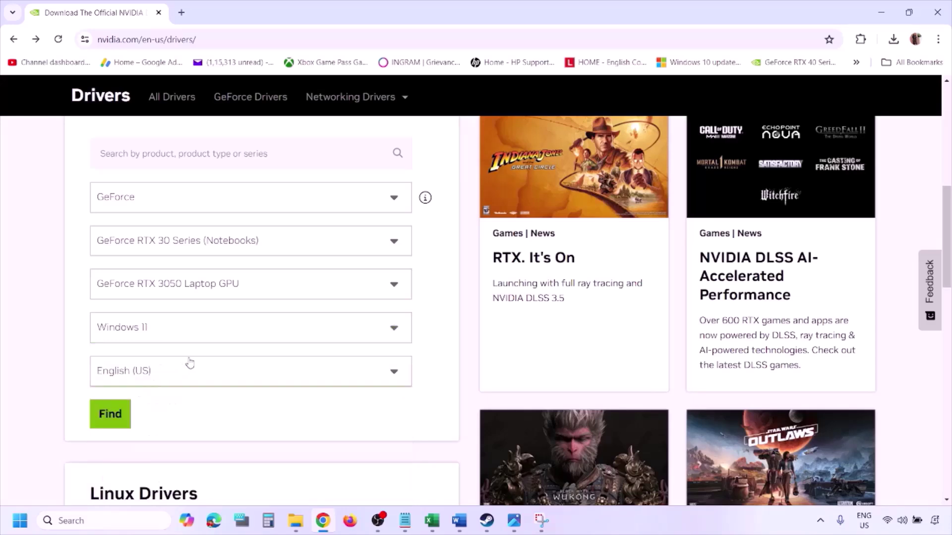
pyautogui.click(113, 419)
# Step: Switch to Photos and view images 1.png to 5.png, covering the driver download and the installer's custom clean installation options
pyautogui.click(516, 526)
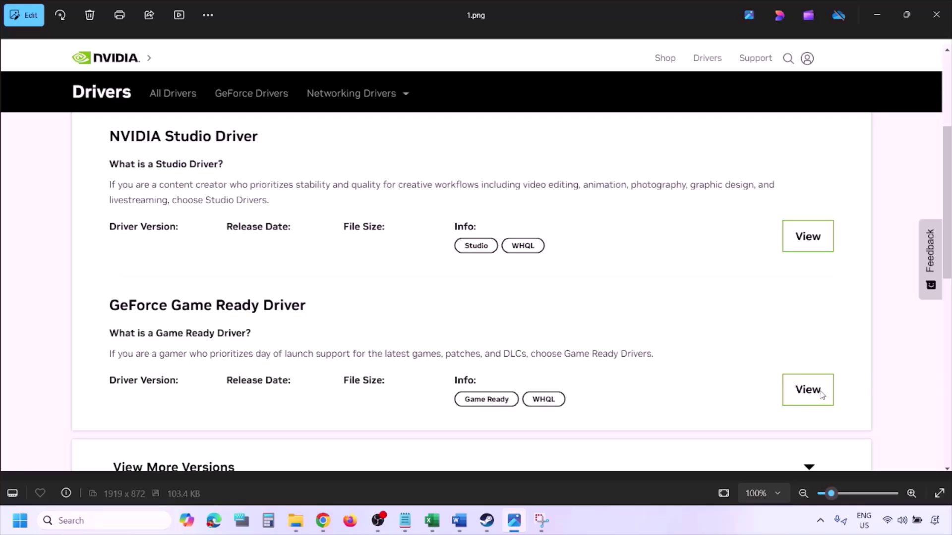
pyautogui.press('Right')
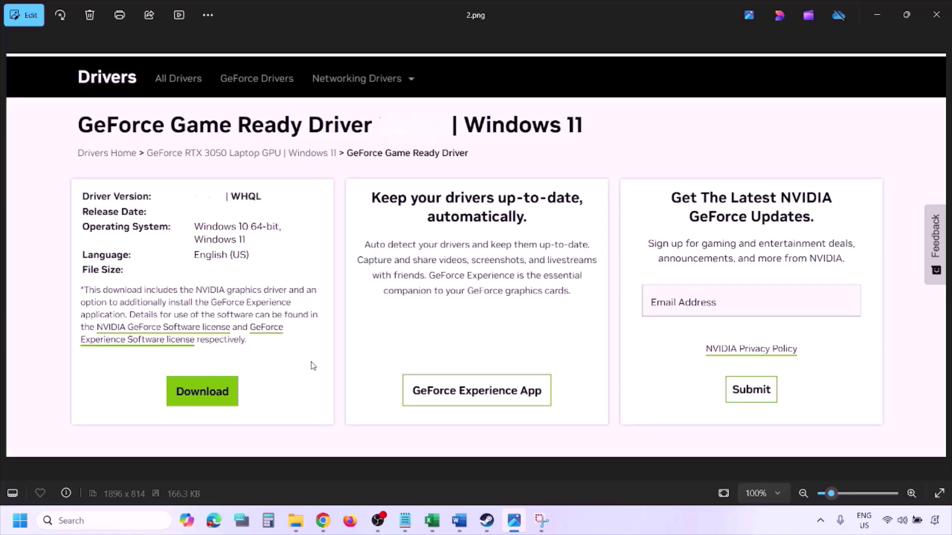
pyautogui.press('Right')
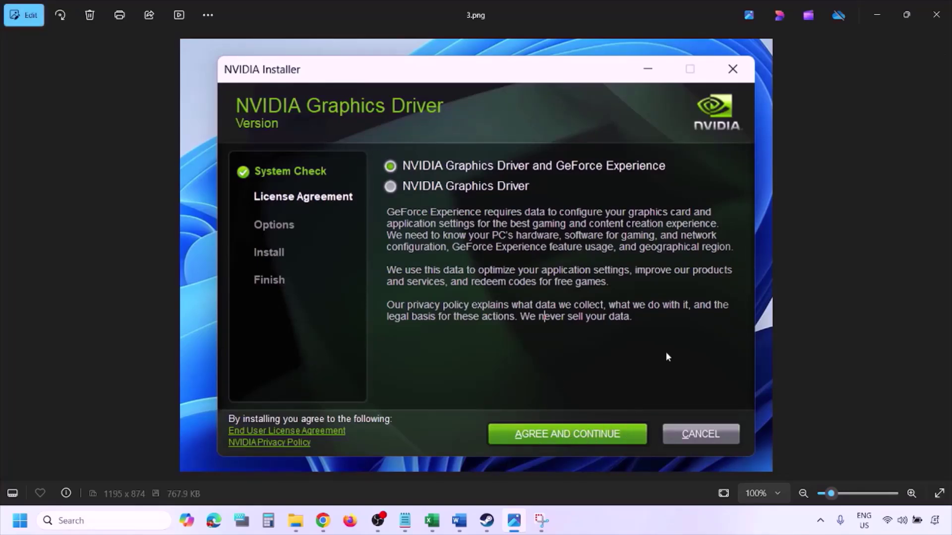
pyautogui.press('Right')
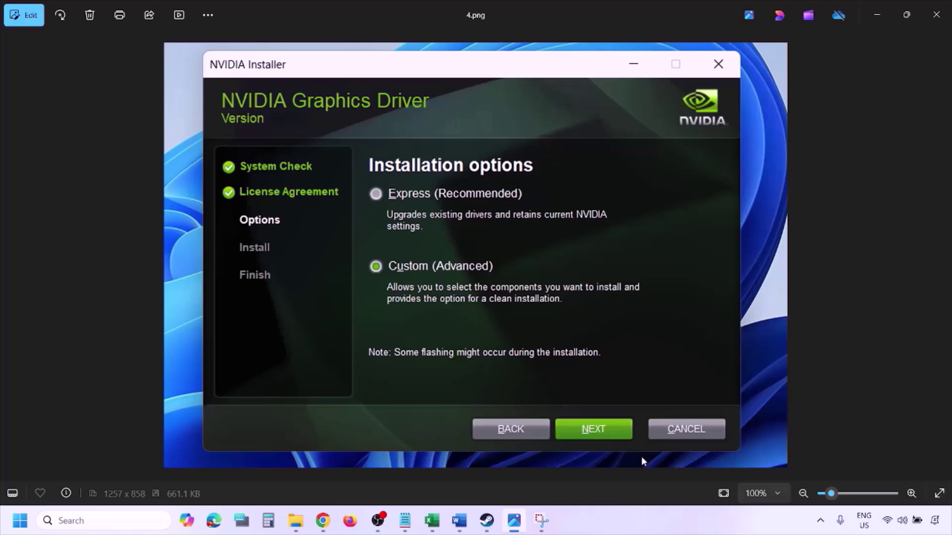
pyautogui.press('Right')
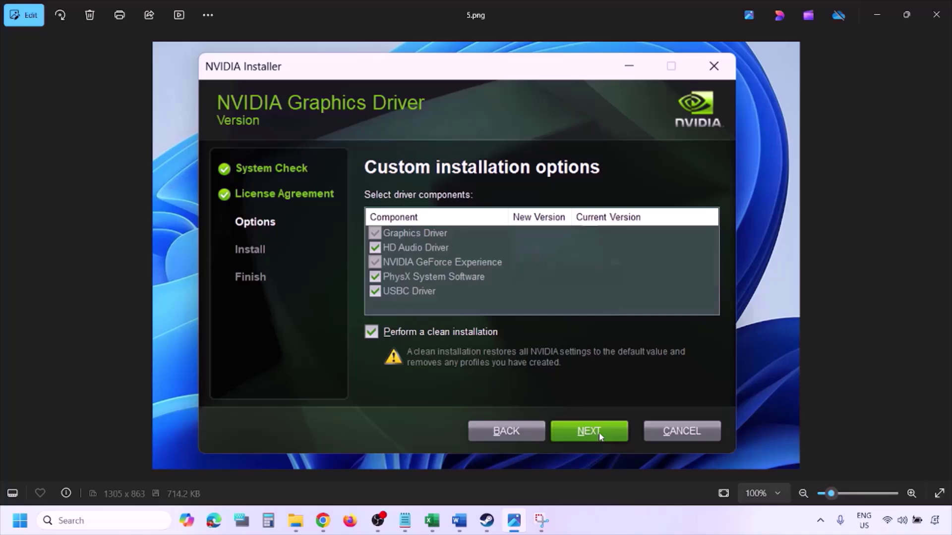
# Step: Show the computer's restart option and dismiss it without restarting
pyautogui.click(20, 521)
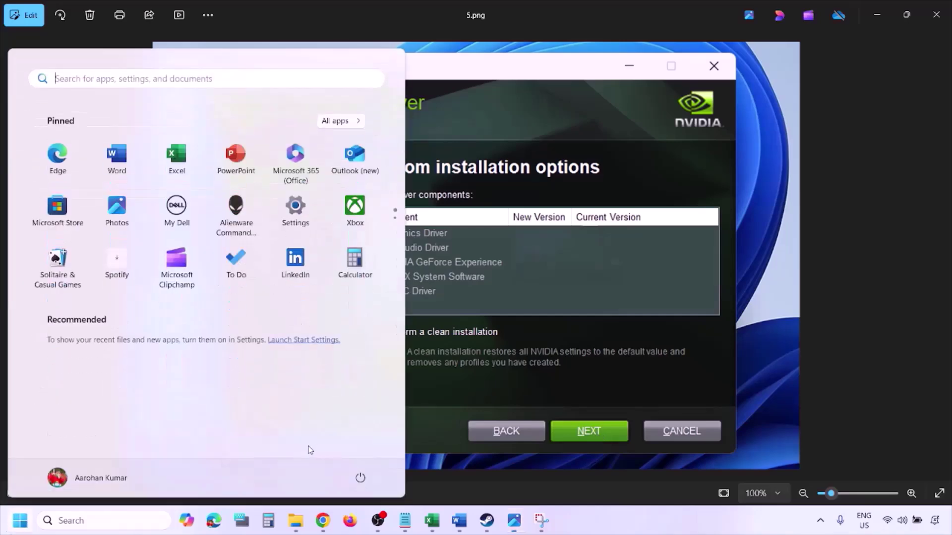
pyautogui.click(361, 479)
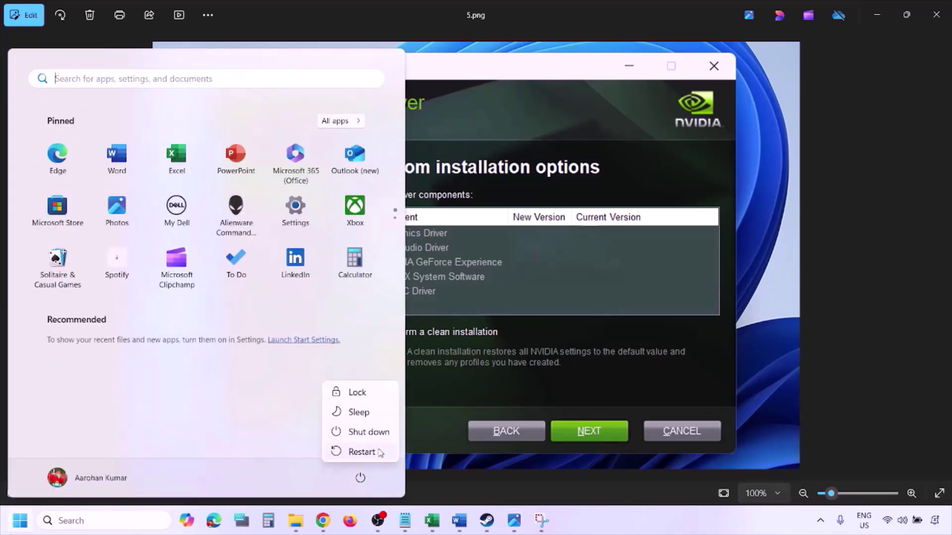
pyautogui.press('Escape')
pyautogui.press('Escape')
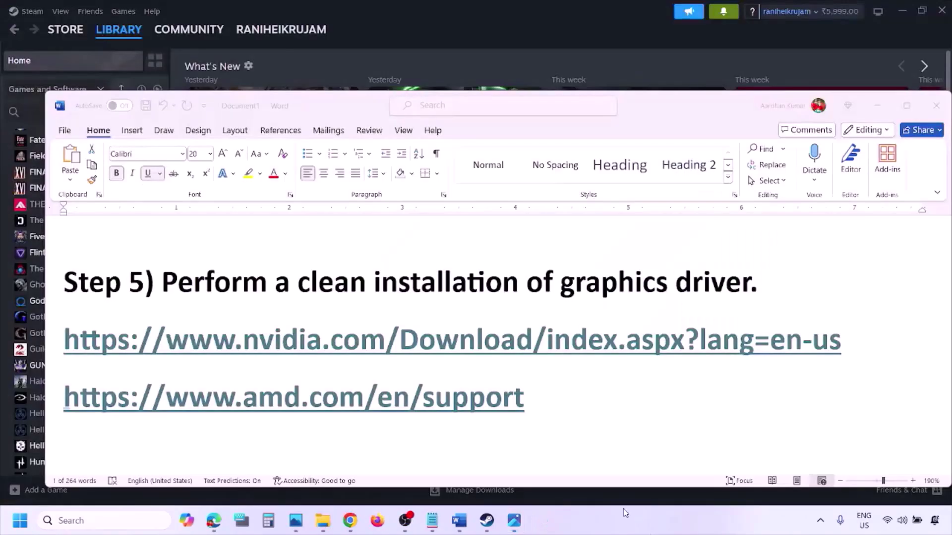
# Step: Highlight the AMD support link in the Word notes, and bring up the power options without restarting
pyautogui.click(562, 399)
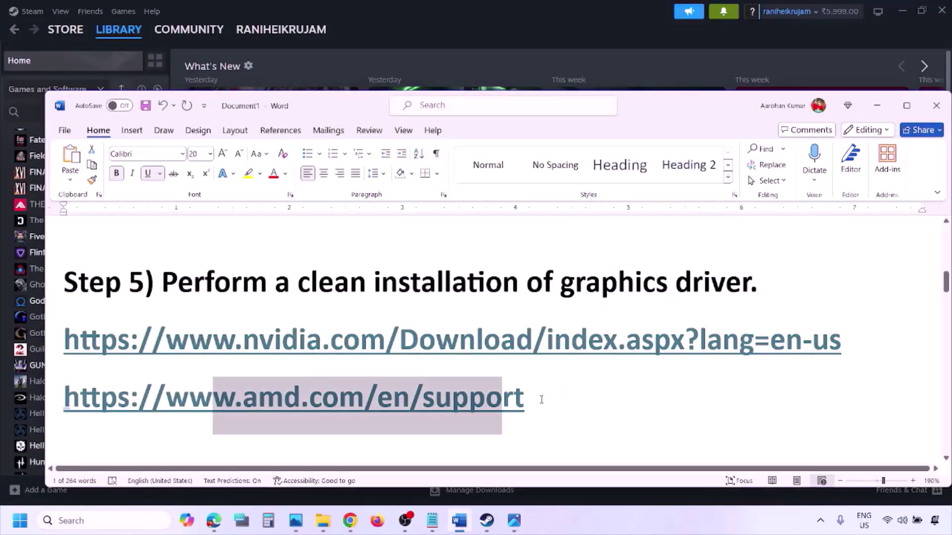
pyautogui.moveTo(541, 399); pyautogui.dragTo(191, 392)
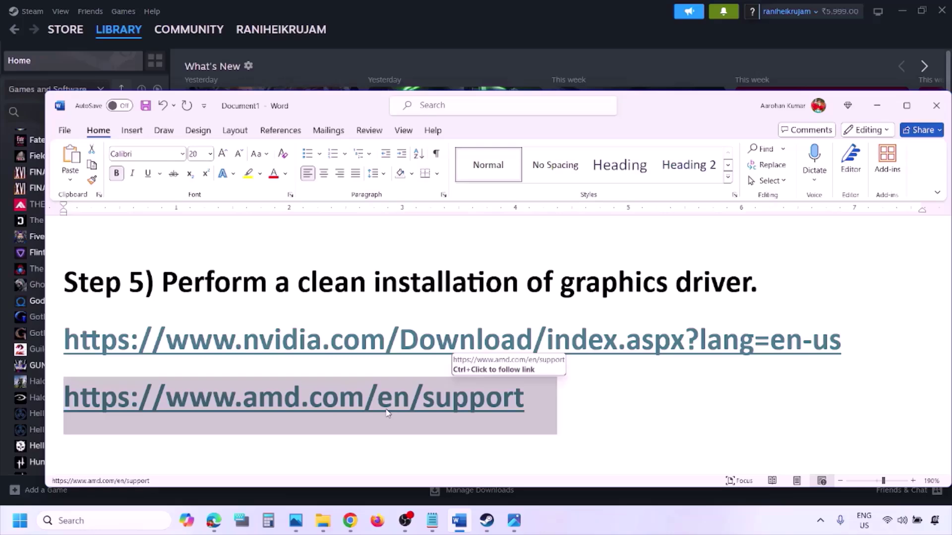
pyautogui.click(20, 520)
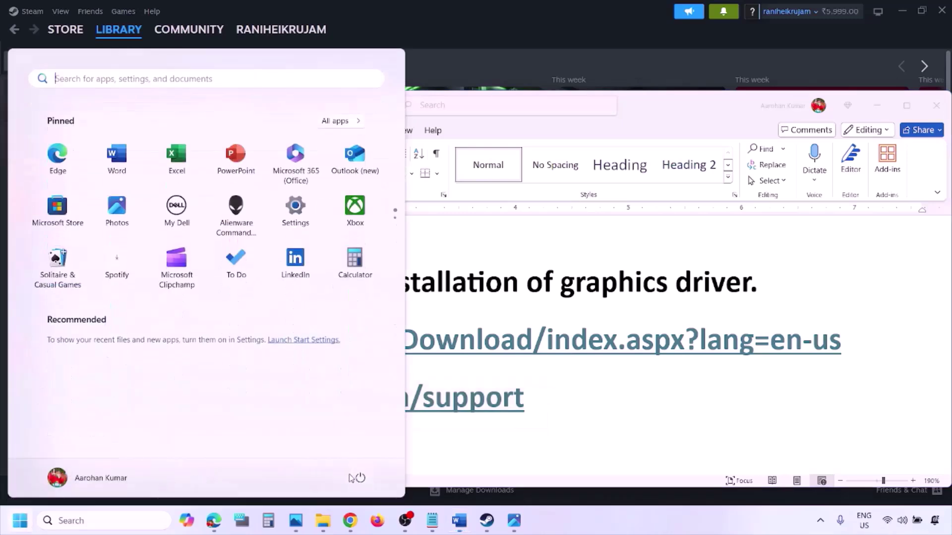
pyautogui.click(359, 477)
pyautogui.press('Escape')
pyautogui.press('Escape')
# Step: Delete the AMD support link under Step 5 in the Word notes
pyautogui.hotkey('shift', 'Home')
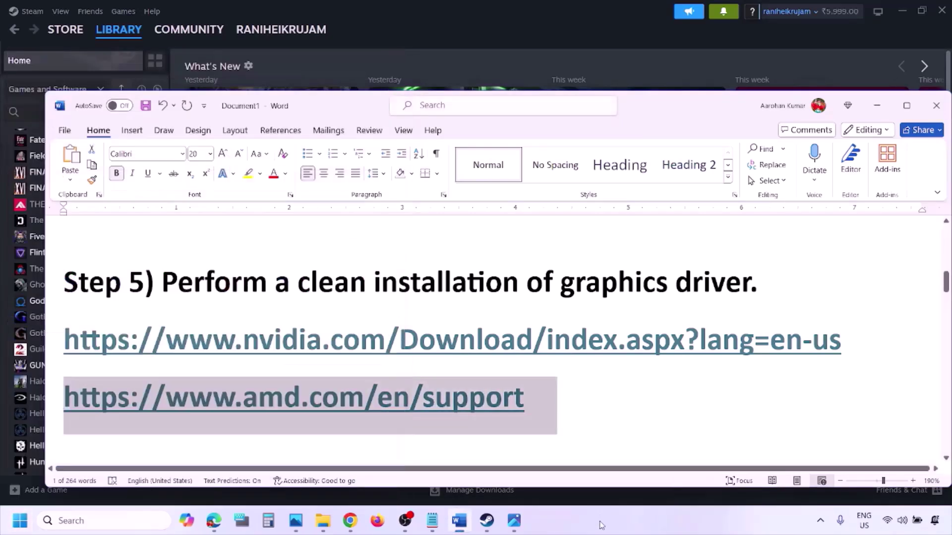
pyautogui.press('BackSpace')
pyautogui.scroll(-3, 448, 341)
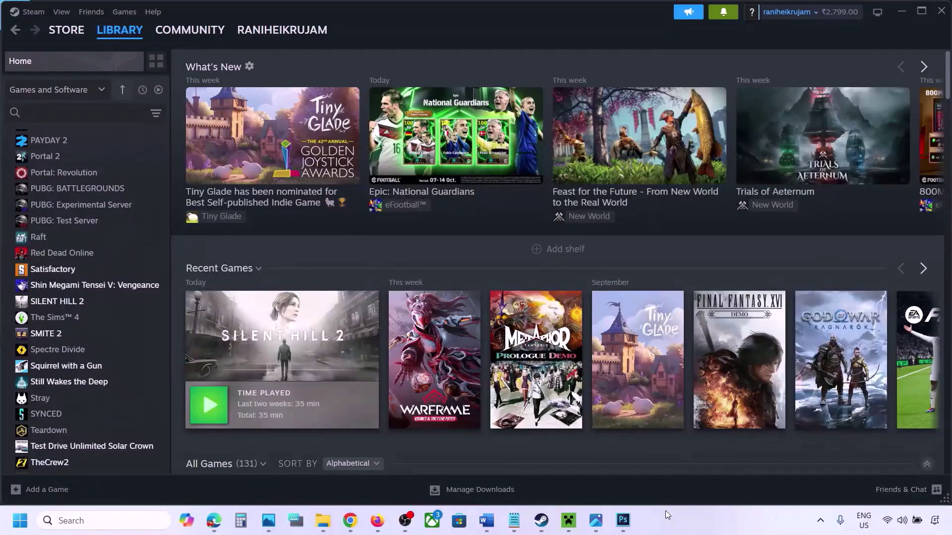
# Step: Search Windows for "graphics" and open the Graphics settings page
pyautogui.click(75, 521)
pyautogui.write('graphi')
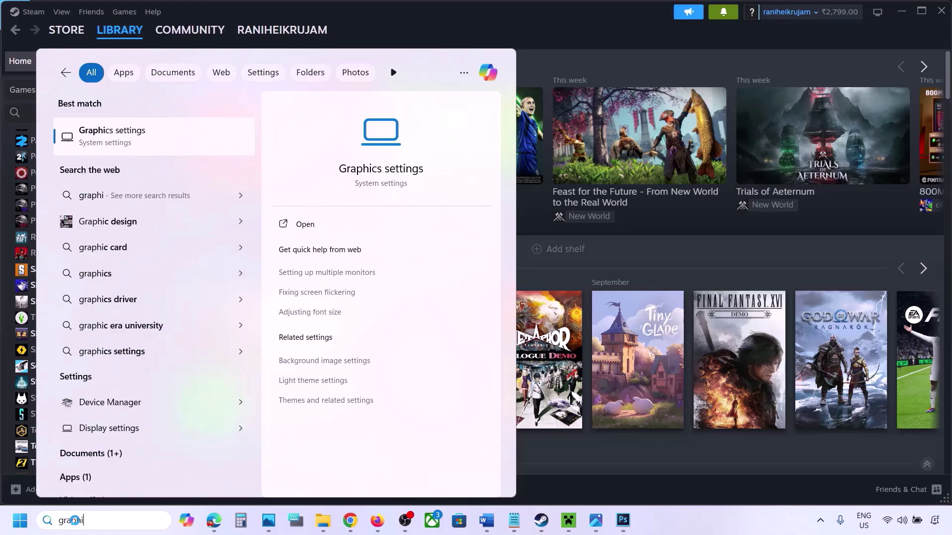
pyautogui.write('cs')
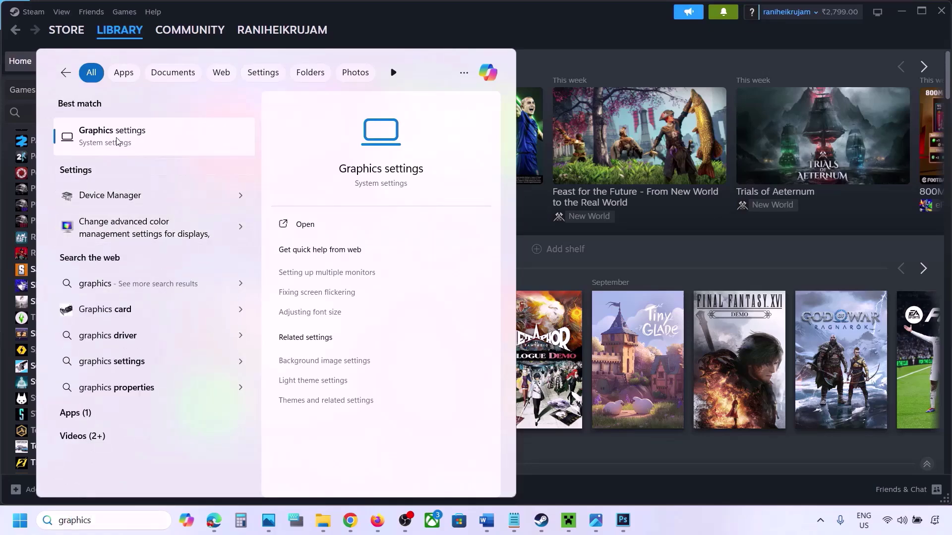
pyautogui.click(118, 142)
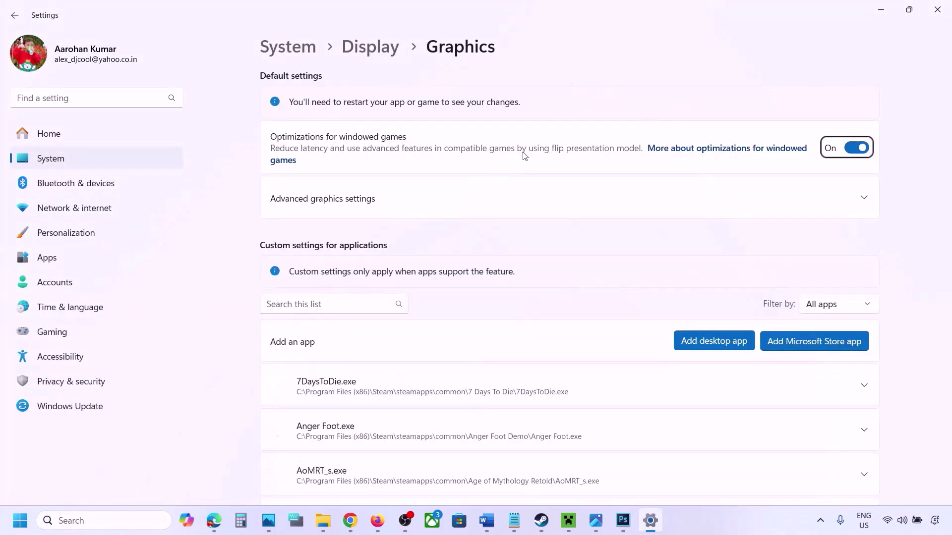
# Step: Browse to Program Files (x86)\Steam\steamapps\common for a desktop app to add, and cancel the file selection
pyautogui.click(720, 345)
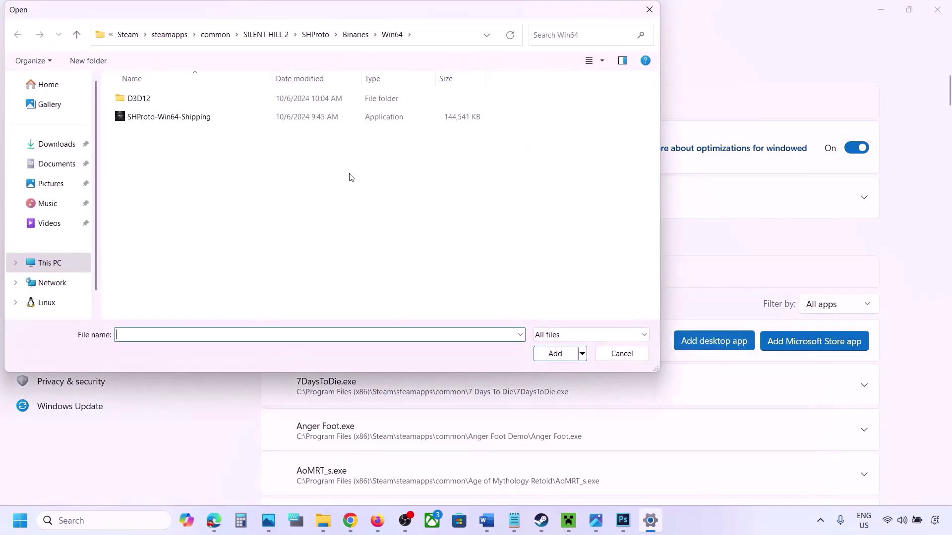
pyautogui.click(227, 36)
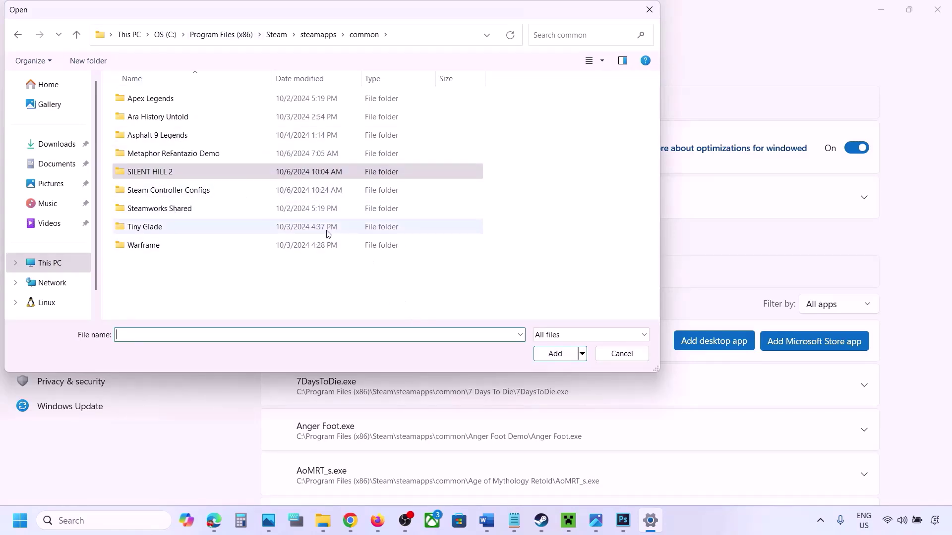
pyautogui.click(614, 354)
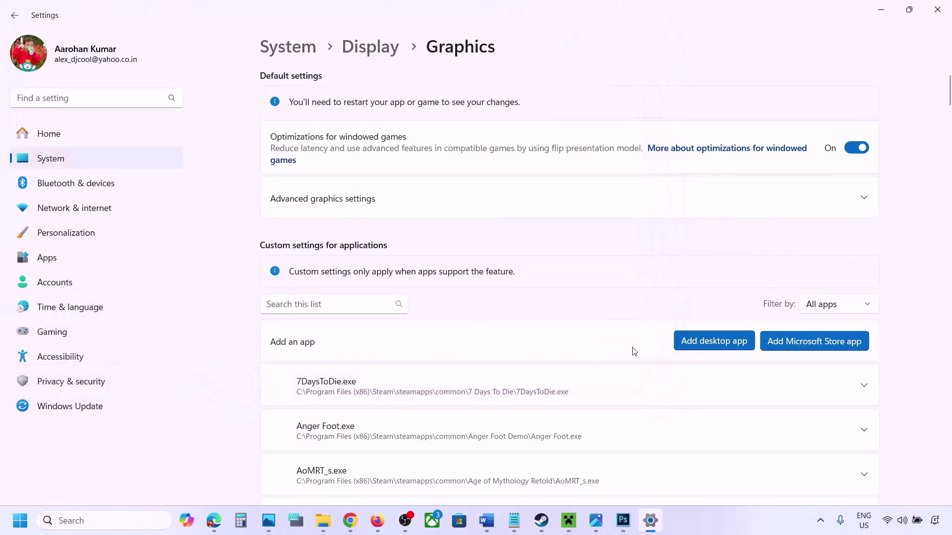
# Step: Set the GPU preference of ChainedTogether-Win64-Shipping.exe to High Performance (NVIDIA GeForce RTX 3050 Laptop GPU)
pyautogui.scroll(-3, 597, 386)
pyautogui.scroll(-8, 597, 387)
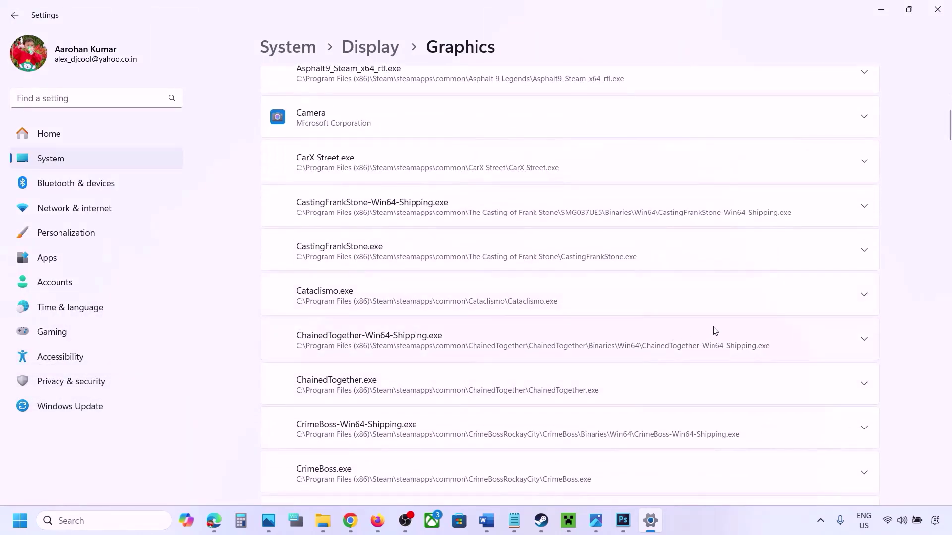
pyautogui.click(863, 342)
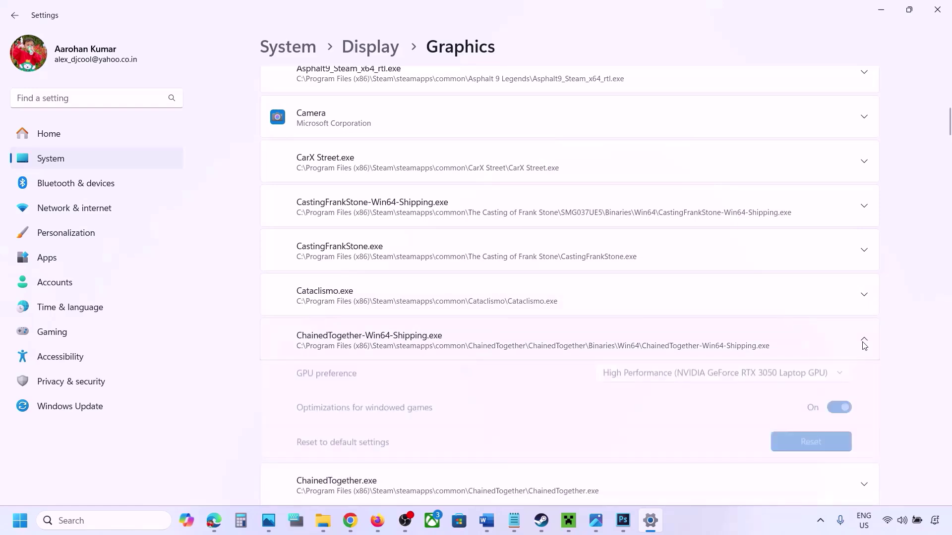
pyautogui.click(807, 381)
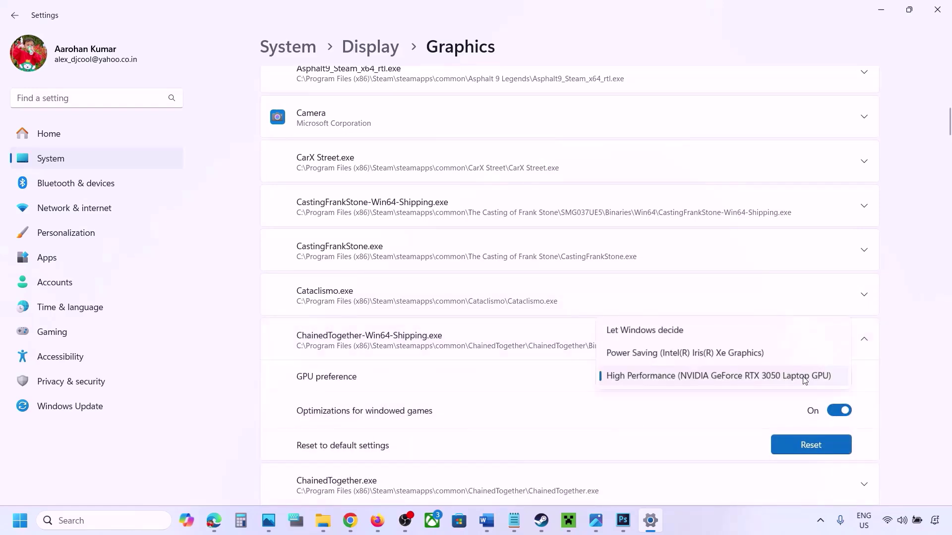
pyautogui.click(754, 378)
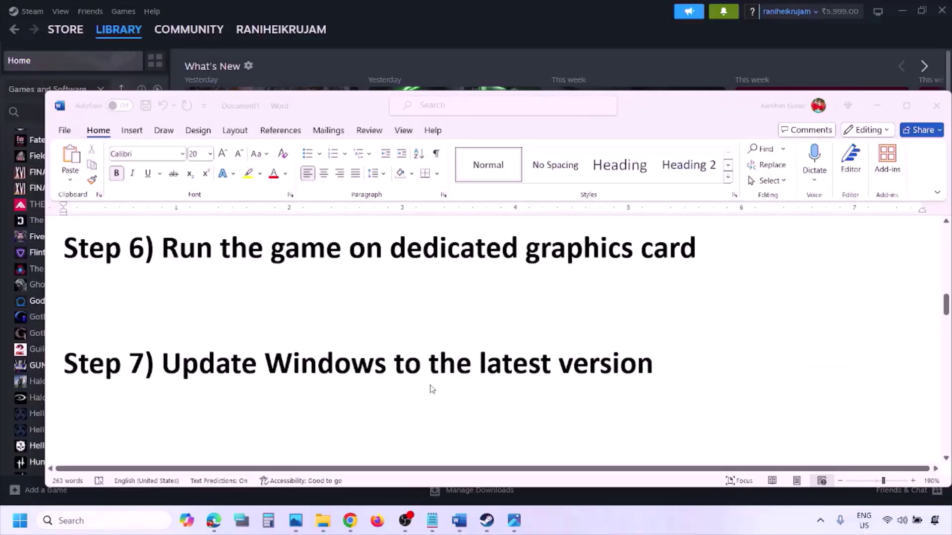
# Step: Highlight the Step 7 text on updating Windows in the Word notes, and check for updates in Windows Update
pyautogui.click(211, 355)
pyautogui.moveTo(169, 364); pyautogui.dragTo(643, 375)
pyautogui.press('super+i')
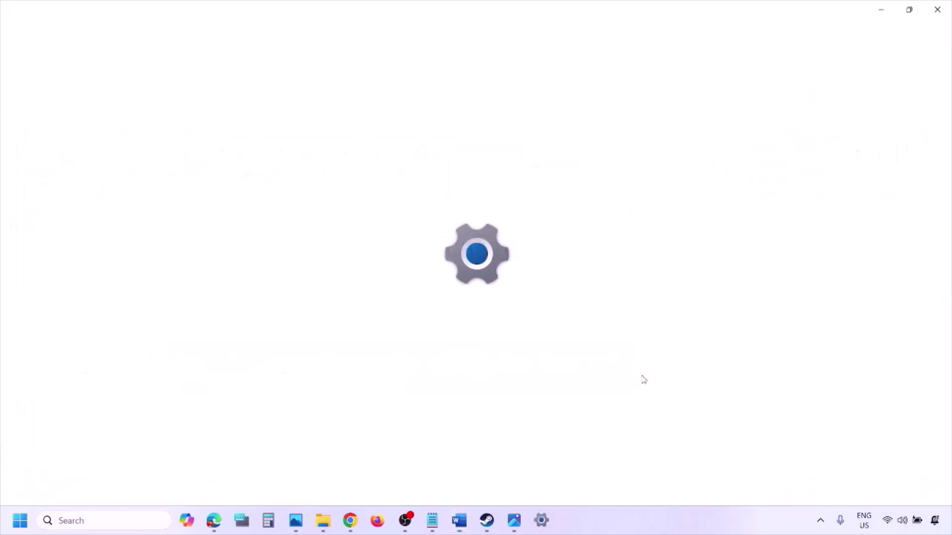
pyautogui.click(79, 408)
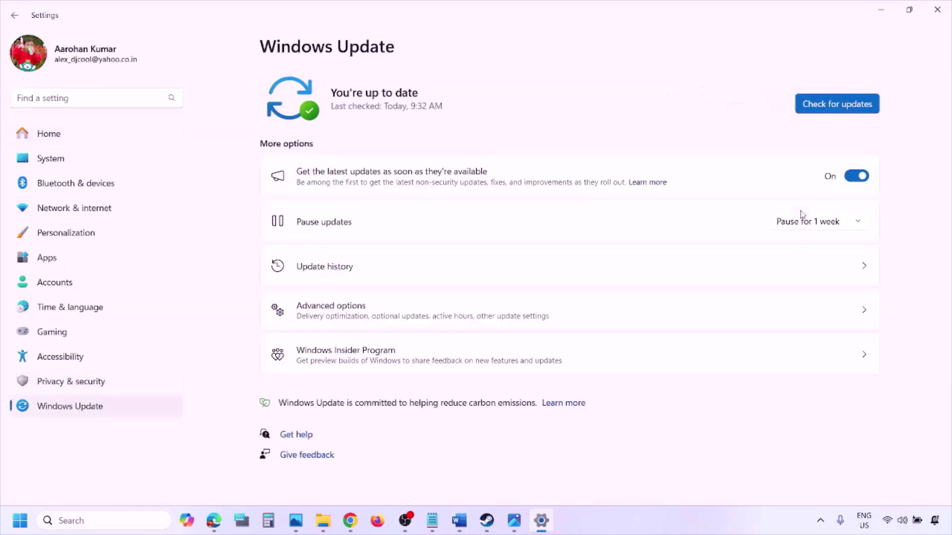
pyautogui.click(838, 105)
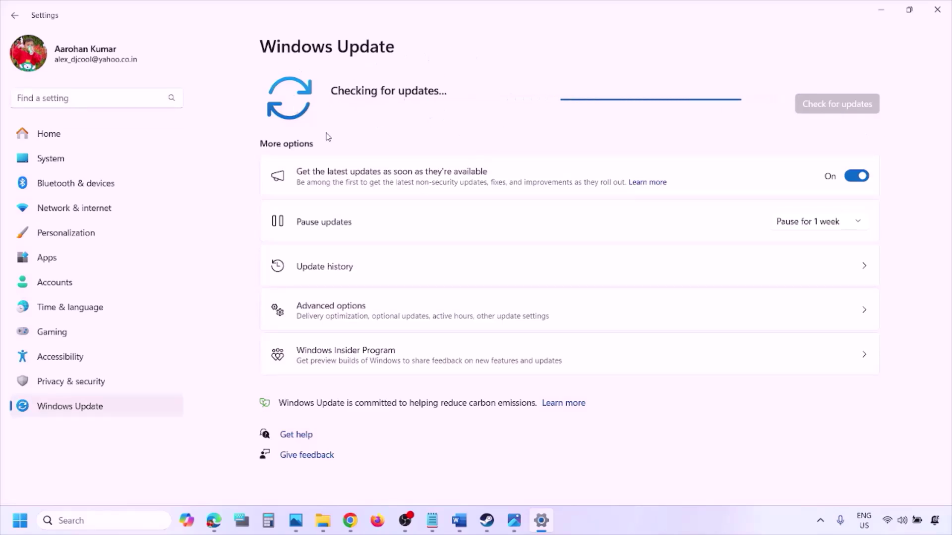
# Step: Show the power options without restarting, and return to the Word notes to read Step 8 on installing Visual C++ files
pyautogui.click(20, 520)
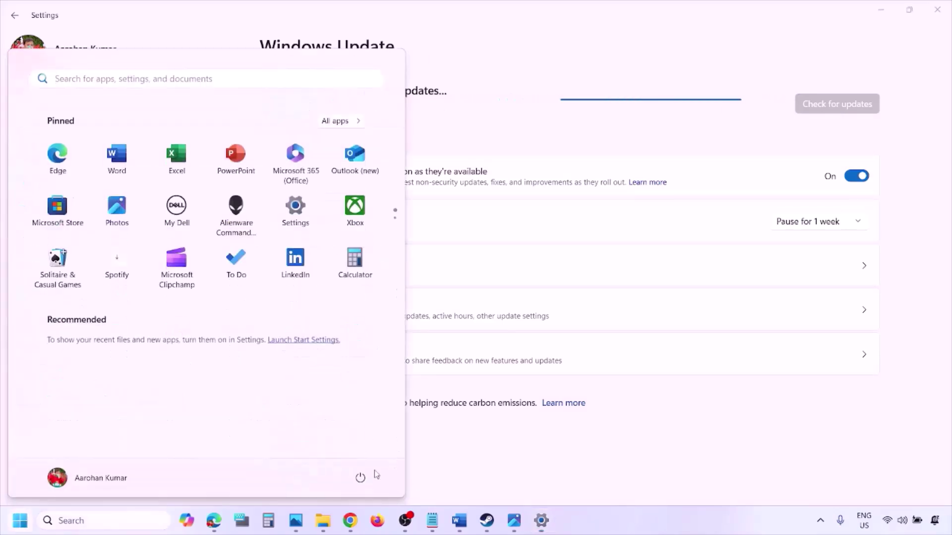
pyautogui.click(368, 477)
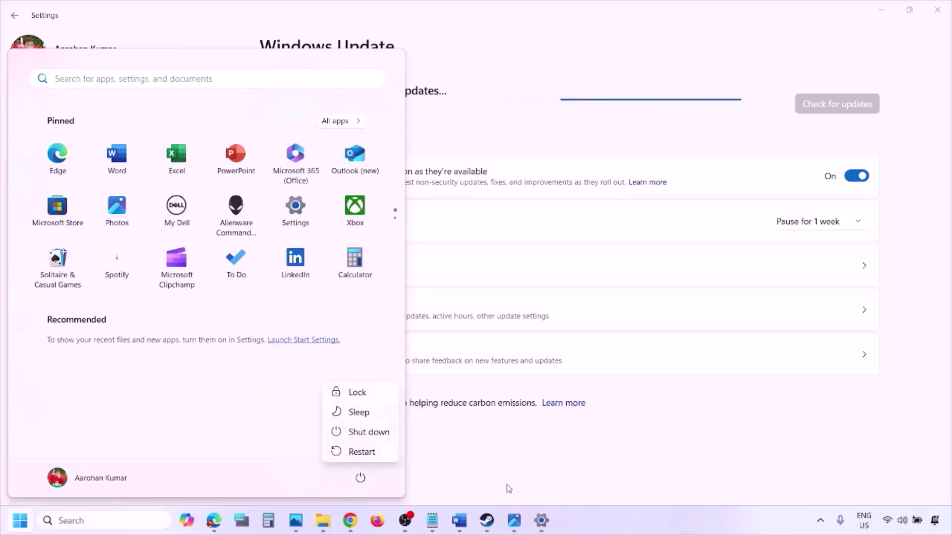
pyautogui.click(460, 522)
pyautogui.scroll(-2, 417, 384)
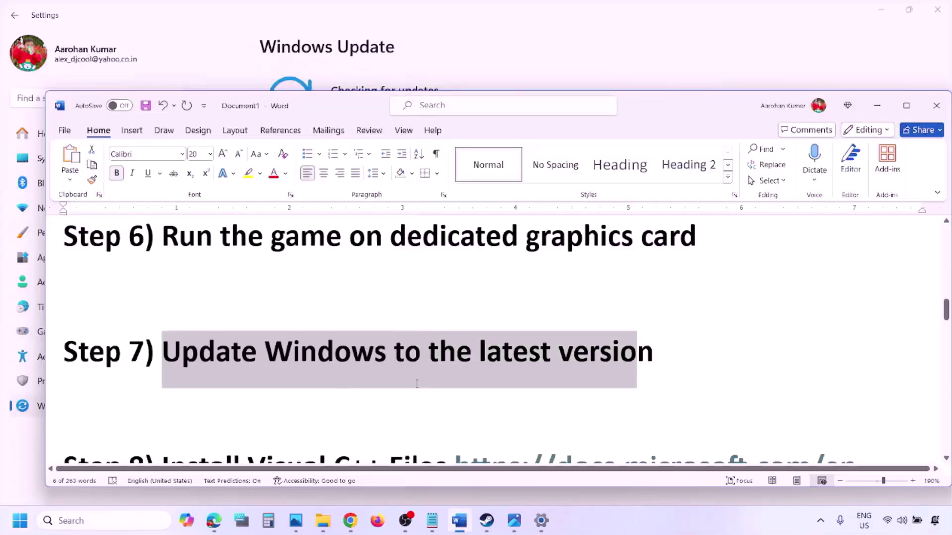
pyautogui.scroll(-1, 416, 384)
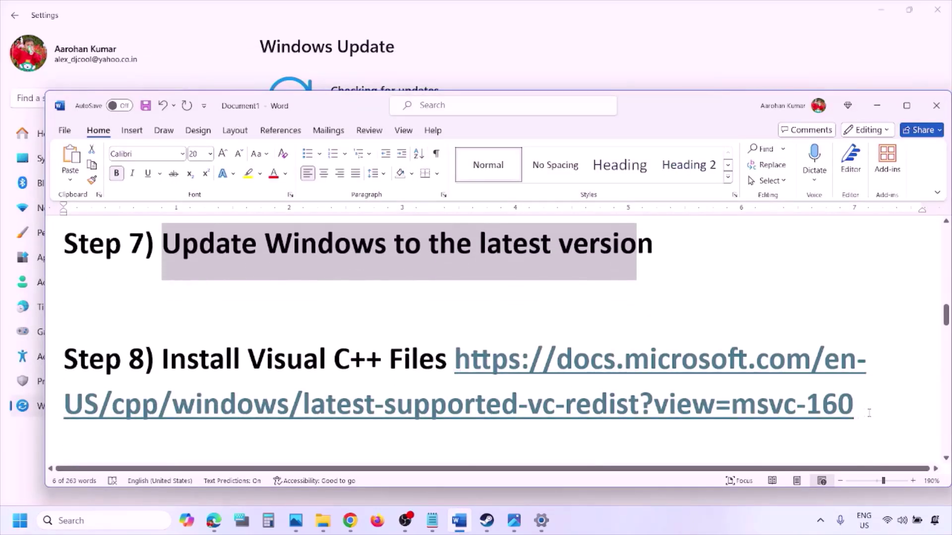
# Step: Copy the Step 8 Visual C++ link from the Word notes and open it in a new Chrome window
pyautogui.moveTo(868, 413); pyautogui.dragTo(519, 367)
pyautogui.hotkey('ctrl', 'c')
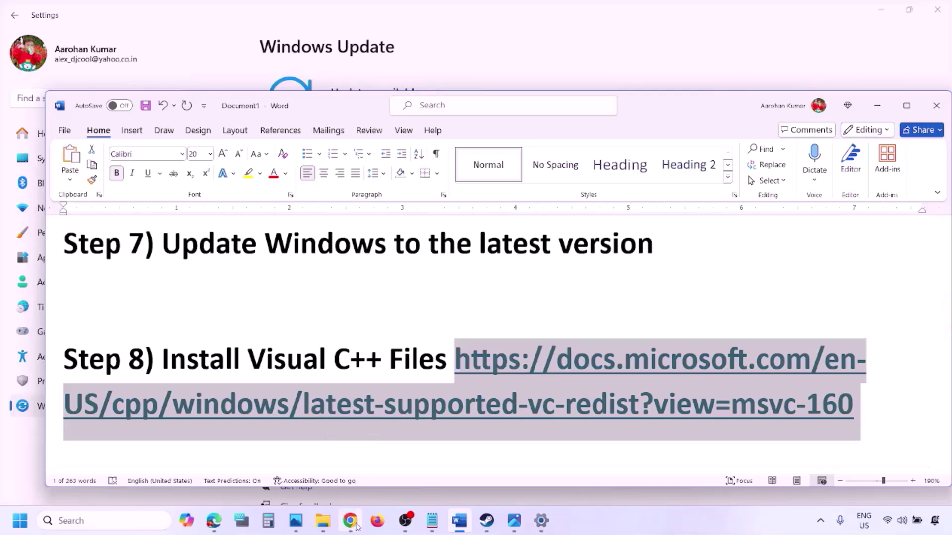
pyautogui.rightClick(350, 520)
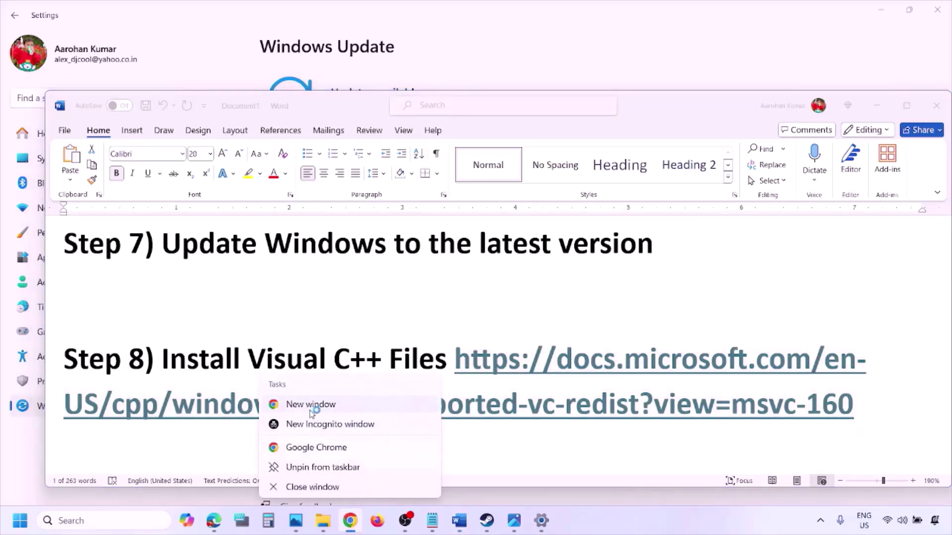
pyautogui.click(312, 404)
pyautogui.hotkey('ctrl', 'v')
pyautogui.press('Return')
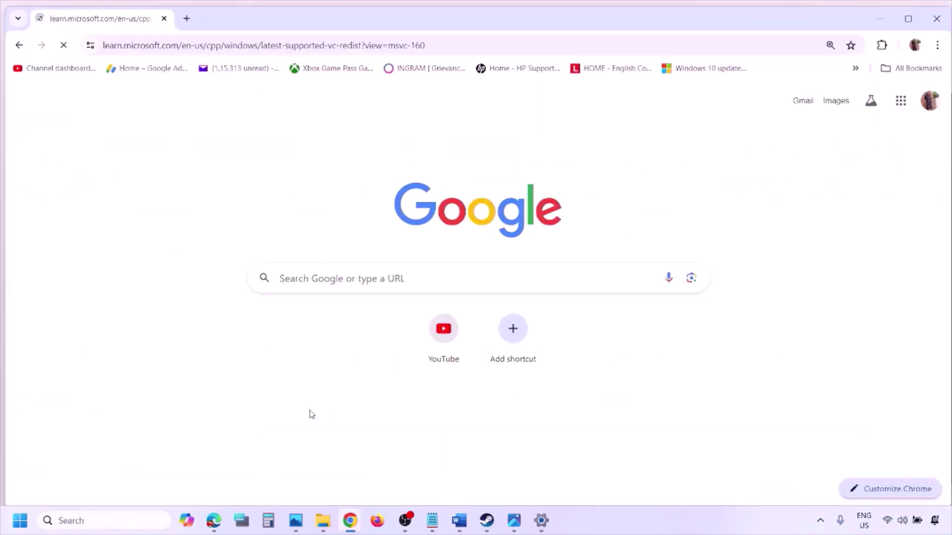
# Step: Read the redistributable article down to the Latest Microsoft Visual C++ Redistributable Version table, highlighting text in the Visual Studio 2015–2022 part
pyautogui.scroll(-6, 415, 291)
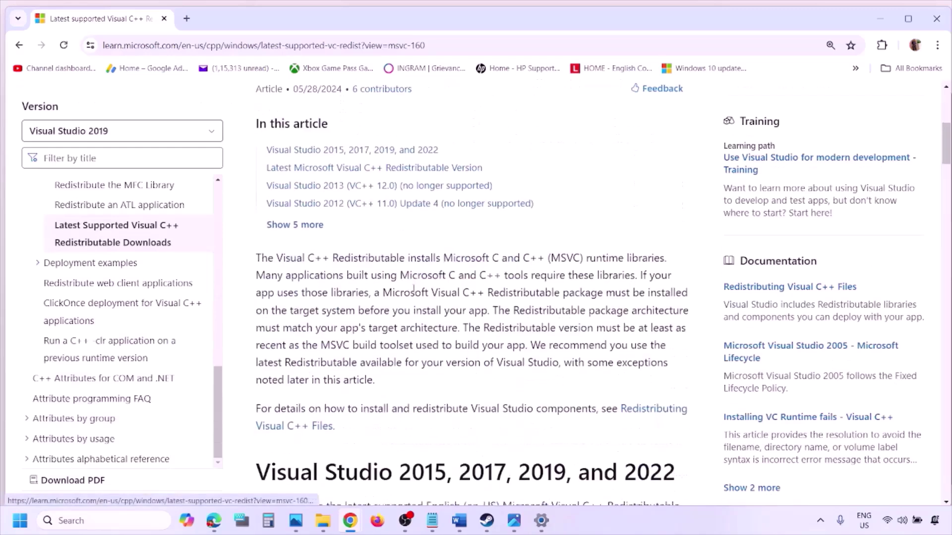
pyautogui.scroll(-4, 415, 291)
pyautogui.moveTo(300, 265); pyautogui.dragTo(638, 265)
pyautogui.scroll(-10, 418, 354)
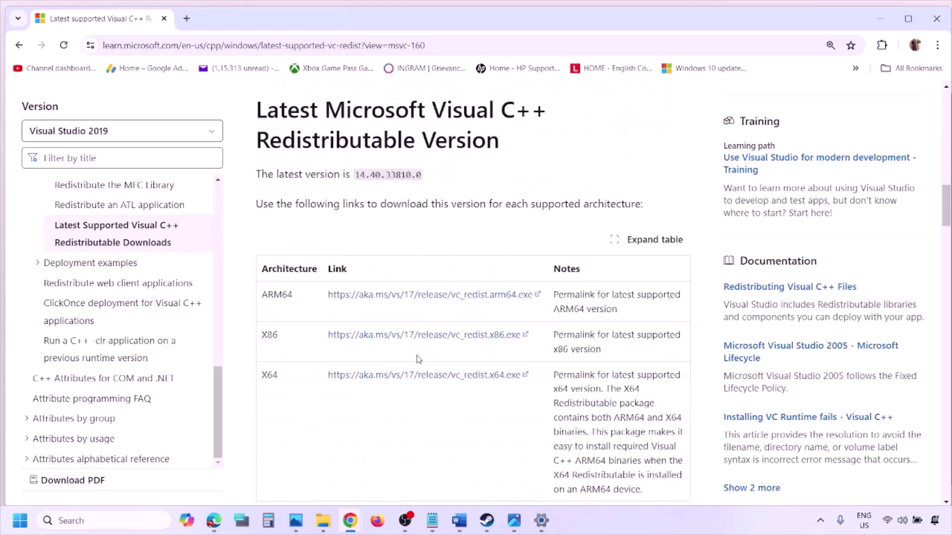
# Step: Highlight the X86 and X64 architectures, download the x86 redistributable, and start repairing Microsoft Visual C++ 2015-2022 Redistributable (x86)
pyautogui.doubleClick(268, 286)
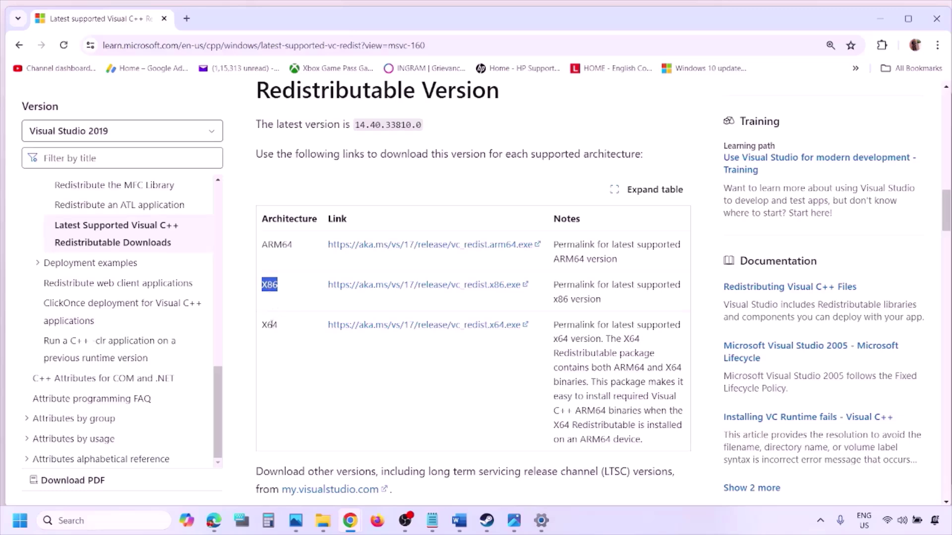
pyautogui.doubleClick(270, 325)
pyautogui.moveTo(260, 286); pyautogui.dragTo(468, 296)
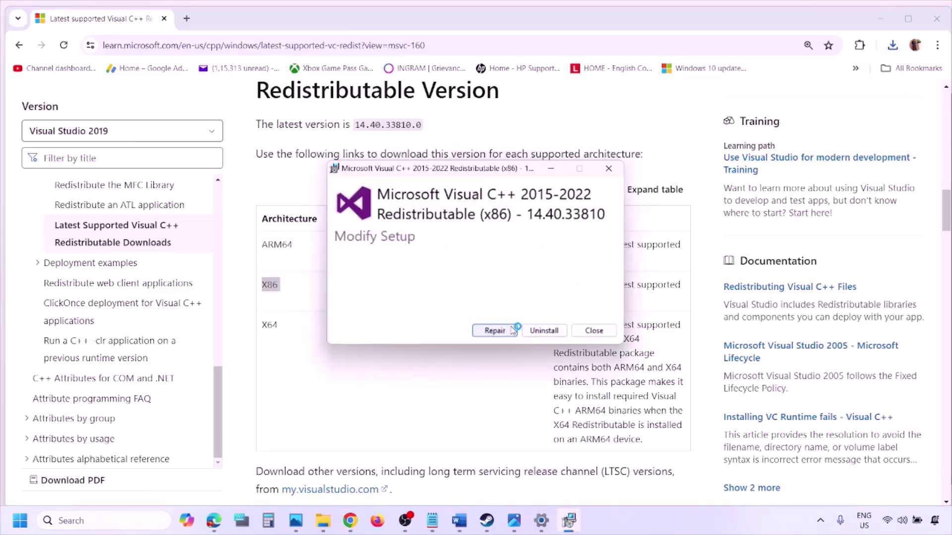
pyautogui.click(512, 331)
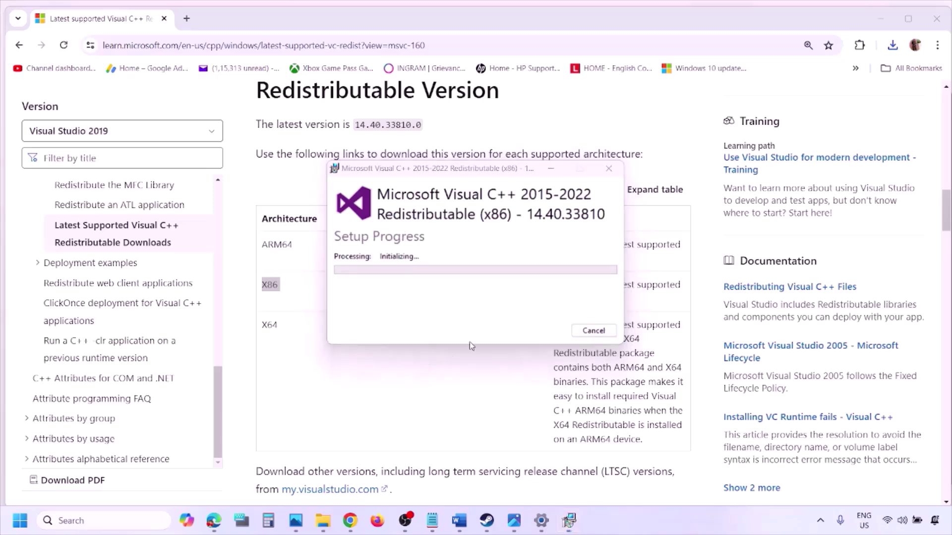
# Step: Download VC_redist.x64.exe and start repairing Microsoft Visual C++ 2015-2022 Redistributable (x64)
pyautogui.doubleClick(269, 326)
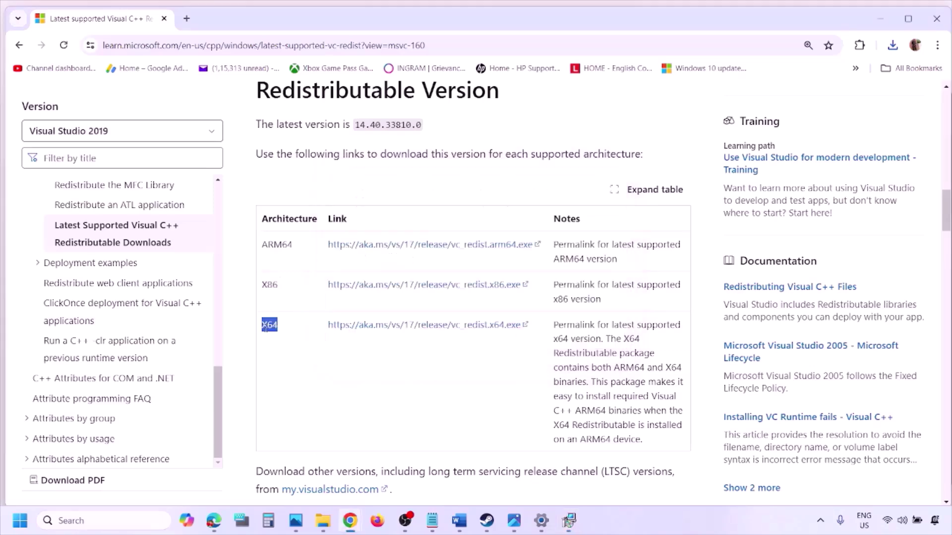
pyautogui.click(432, 330)
pyautogui.click(575, 523)
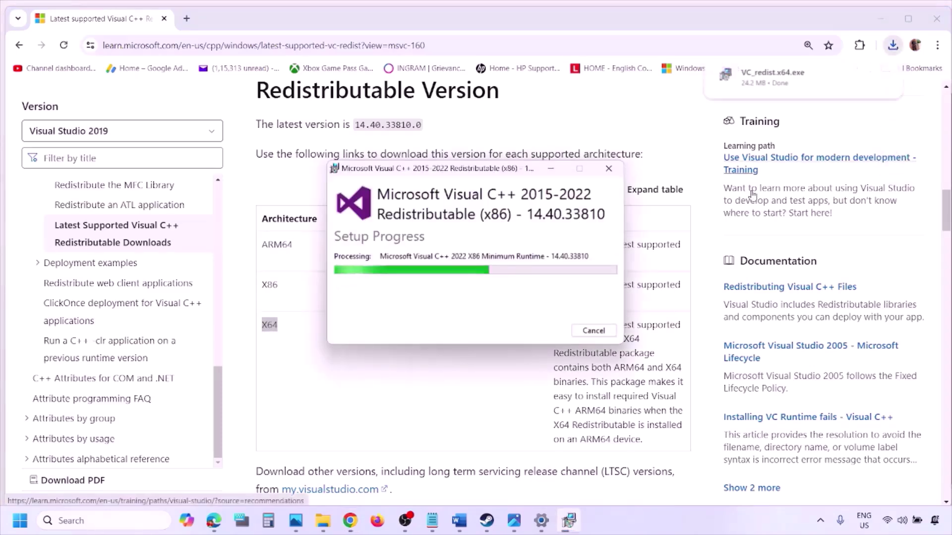
pyautogui.click(649, 208)
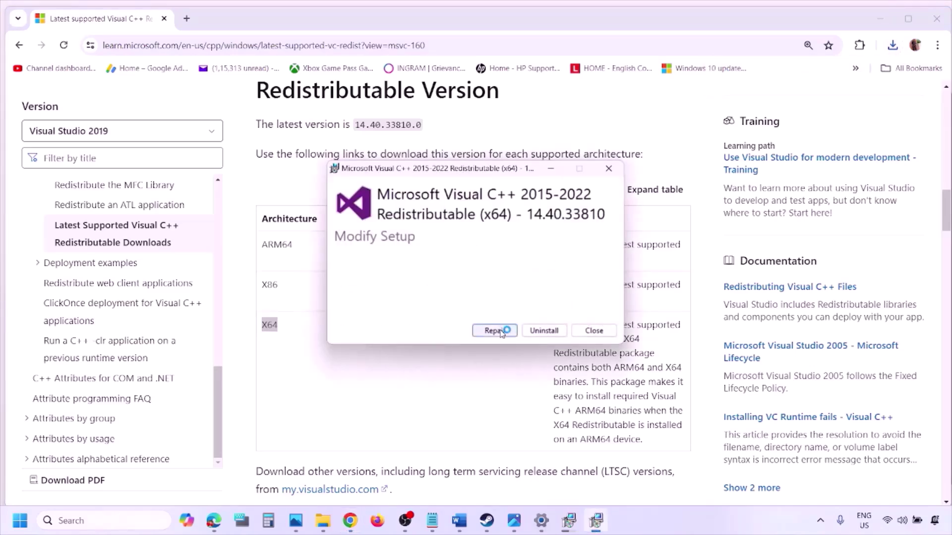
pyautogui.click(501, 331)
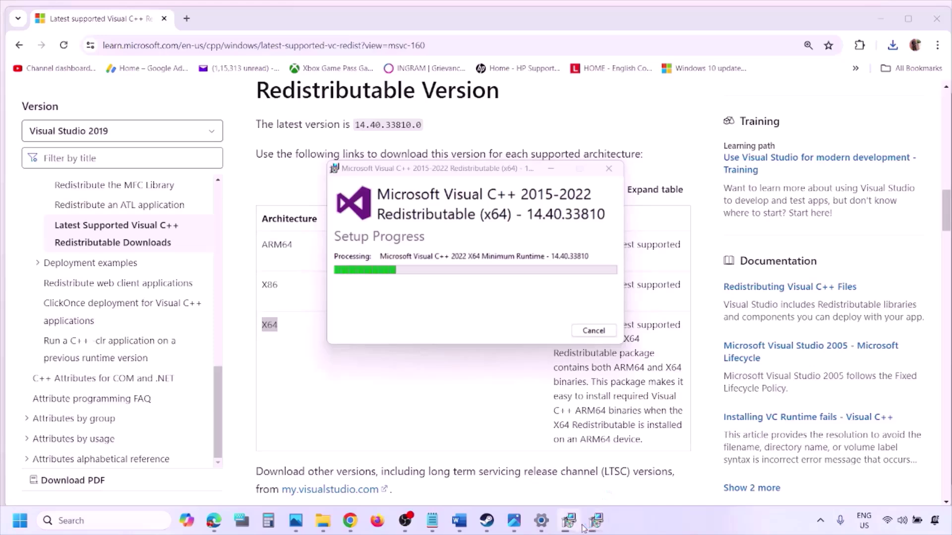
pyautogui.moveTo(522, 168); pyautogui.dragTo(302, 212)
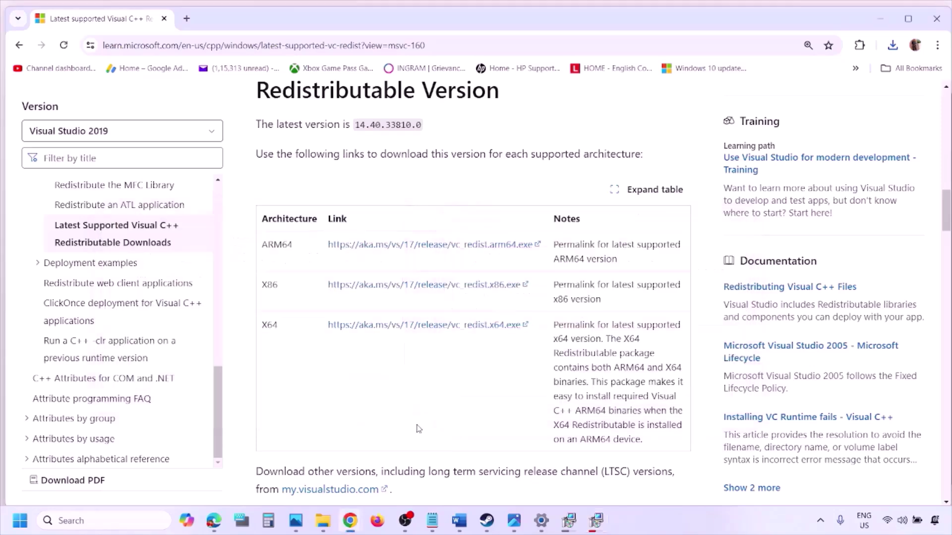
# Step: Show the computer's restart option, and dismiss it without restarting
pyautogui.click(20, 520)
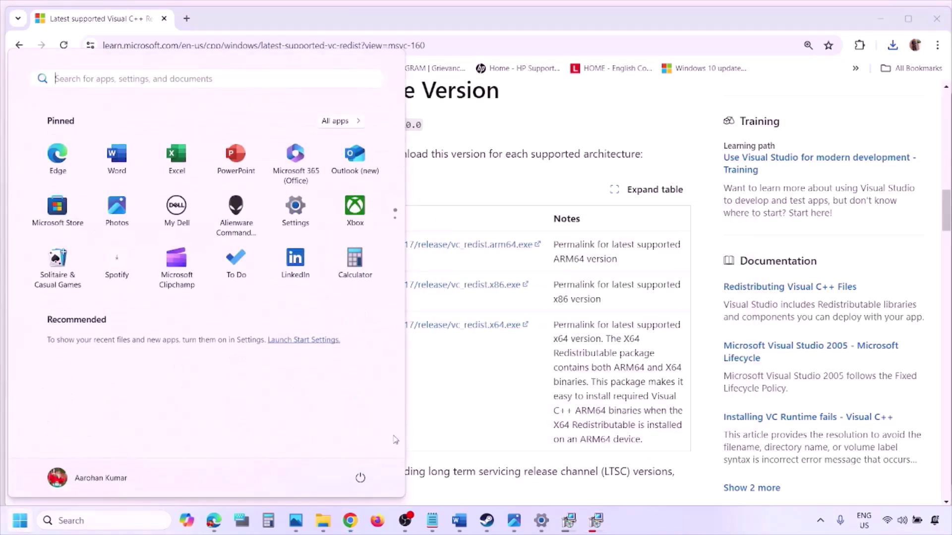
pyautogui.click(361, 477)
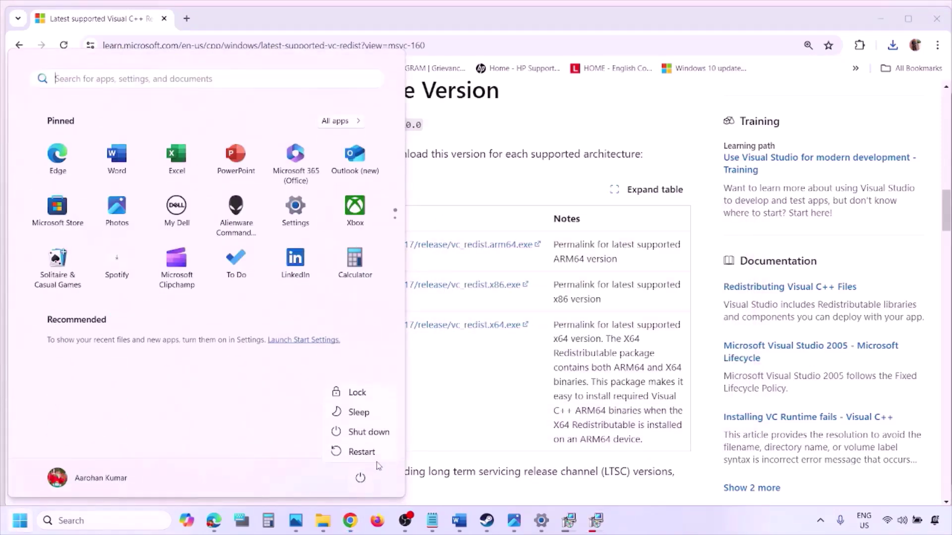
pyautogui.click(493, 421)
pyautogui.click(493, 421)
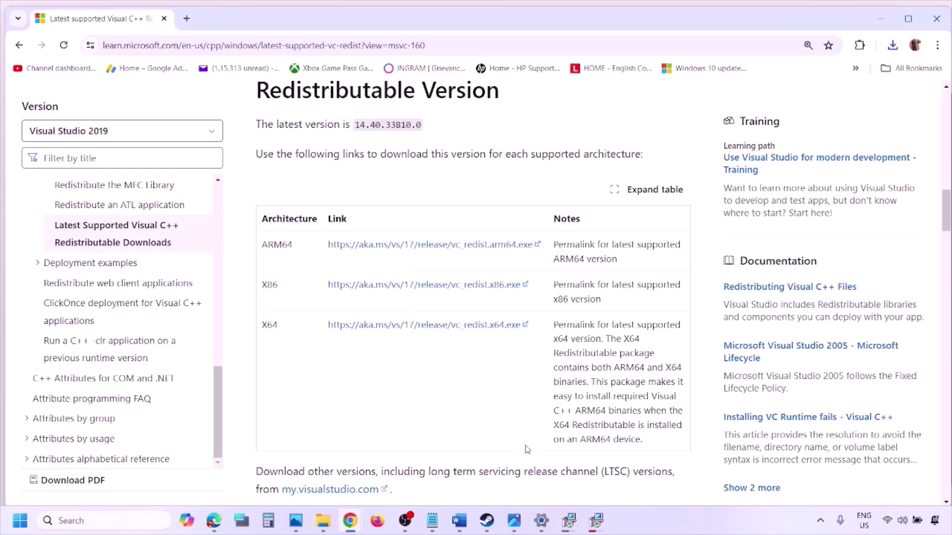
# Step: Return to the Word notes, maximize the window, and highlight the Step 9 text on unplugging external devices and USB adapters
pyautogui.click(458, 520)
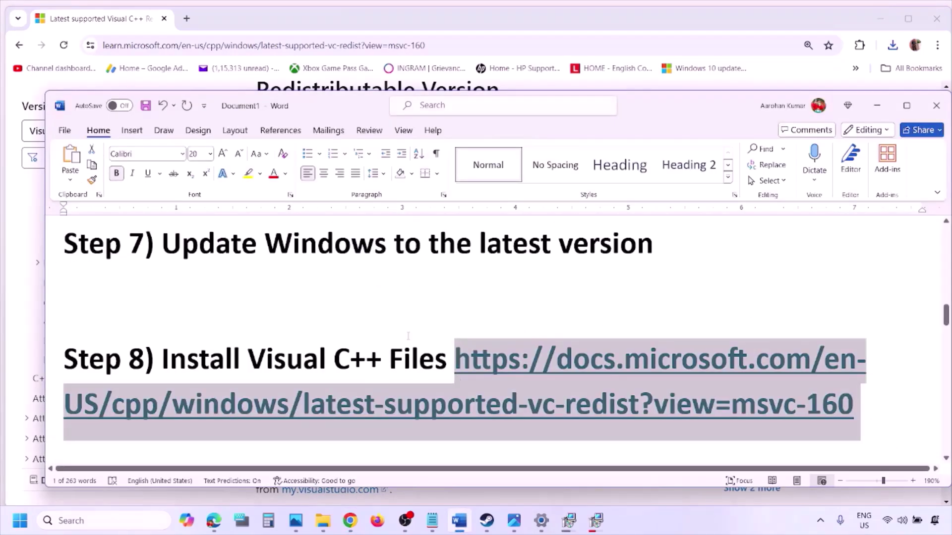
pyautogui.scroll(-5, 408, 336)
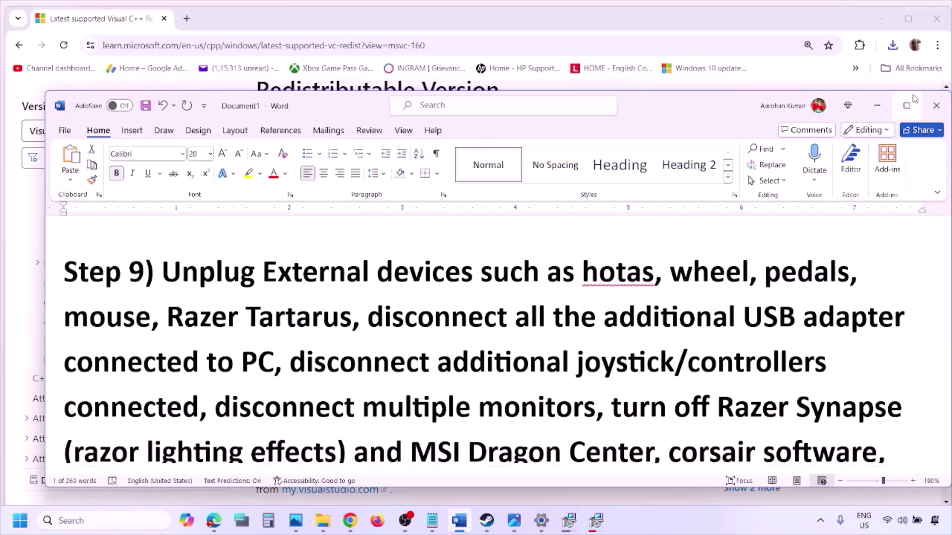
pyautogui.click(907, 105)
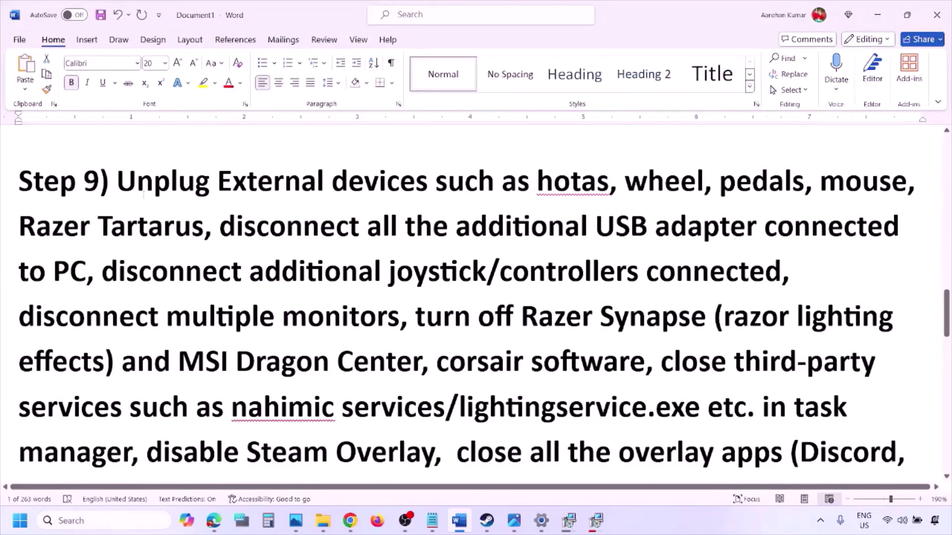
pyautogui.moveTo(119, 184); pyautogui.dragTo(706, 227)
pyautogui.click(705, 226)
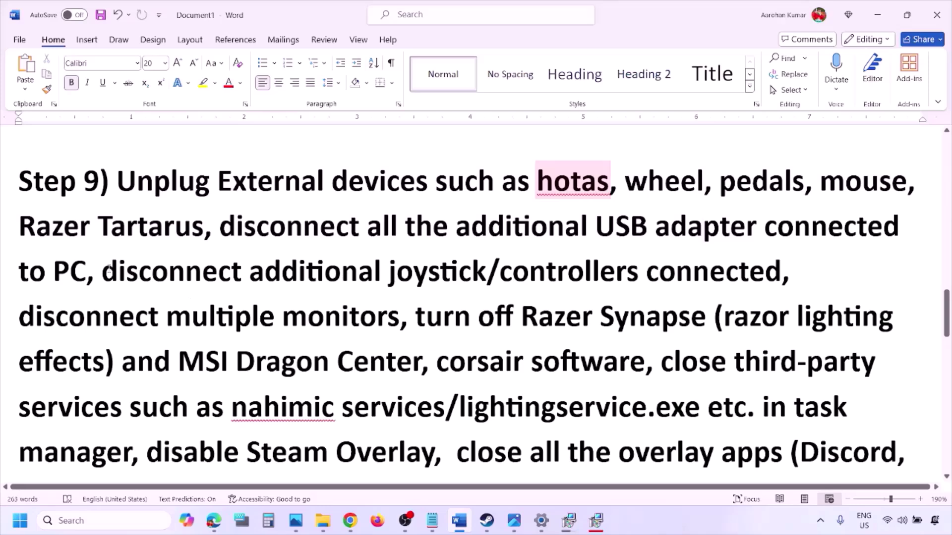
# Step: Highlight the Step 9 advice on disconnecting controllers and multiple monitors, turning off Razer Synapse and third-party services, and disabling Steam Overlay
pyautogui.moveTo(105, 271); pyautogui.dragTo(780, 275)
pyautogui.click(633, 298)
pyautogui.moveTo(36, 320); pyautogui.dragTo(331, 323)
pyautogui.scroll(-1, 419, 297)
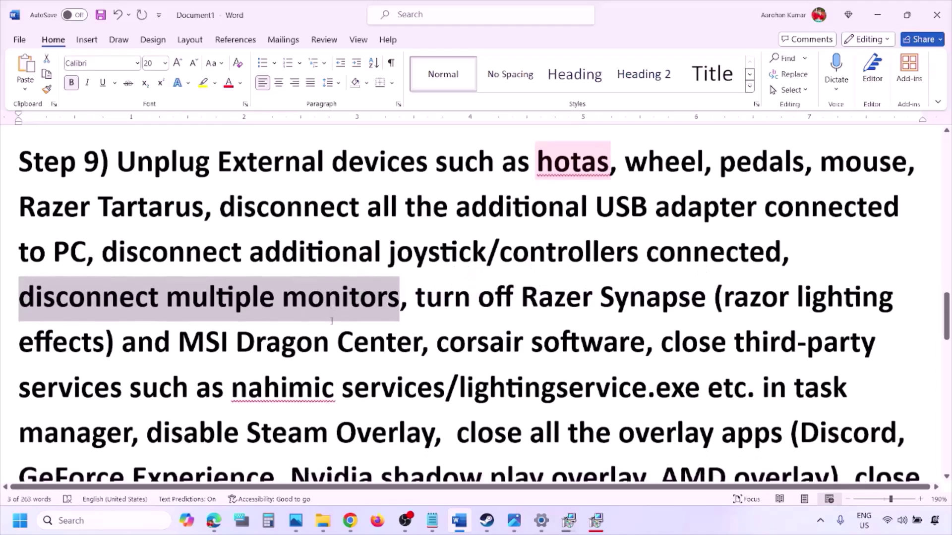
pyautogui.moveTo(419, 259); pyautogui.dragTo(131, 399)
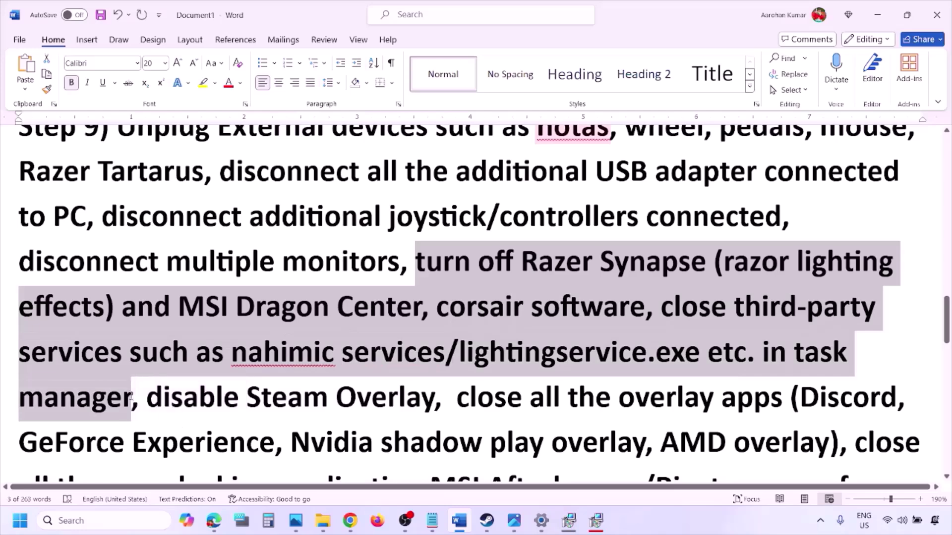
pyautogui.scroll(-1, 191, 347)
pyautogui.moveTo(168, 340); pyautogui.dragTo(434, 344)
# Step: View the 0.png screenshot of the Steam library's game Properties option and the following image, and return to the Step 9 notes
pyautogui.click(658, 527)
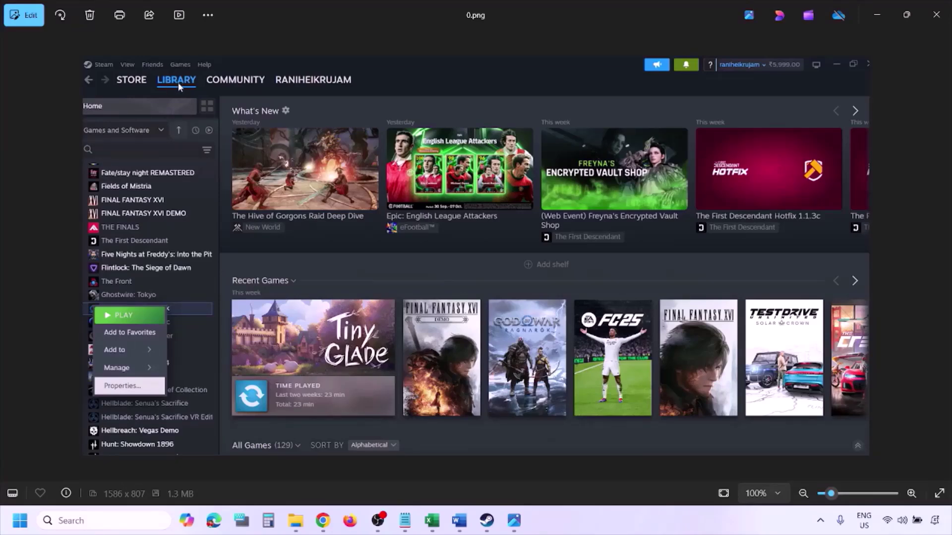
pyautogui.hotkey('ctrl', '+')
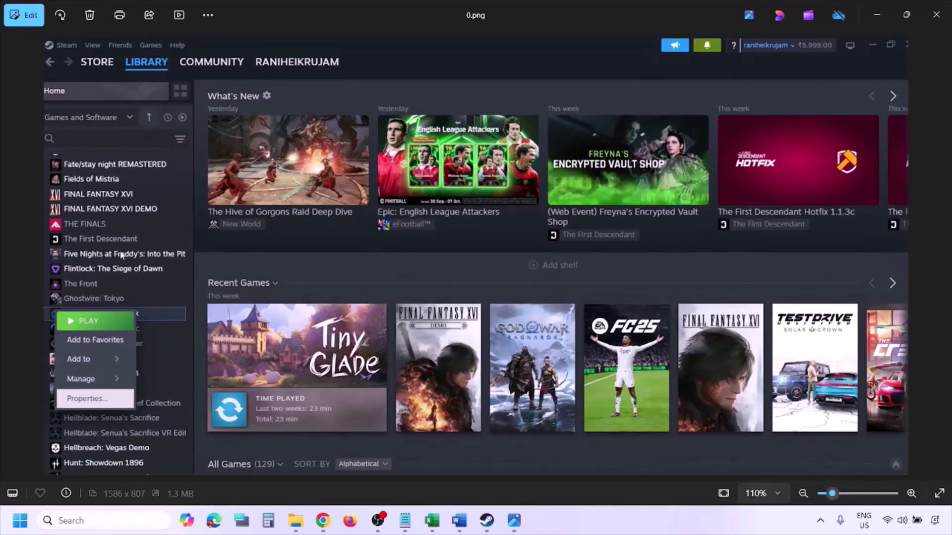
pyautogui.hotkey('ctrl', '-')
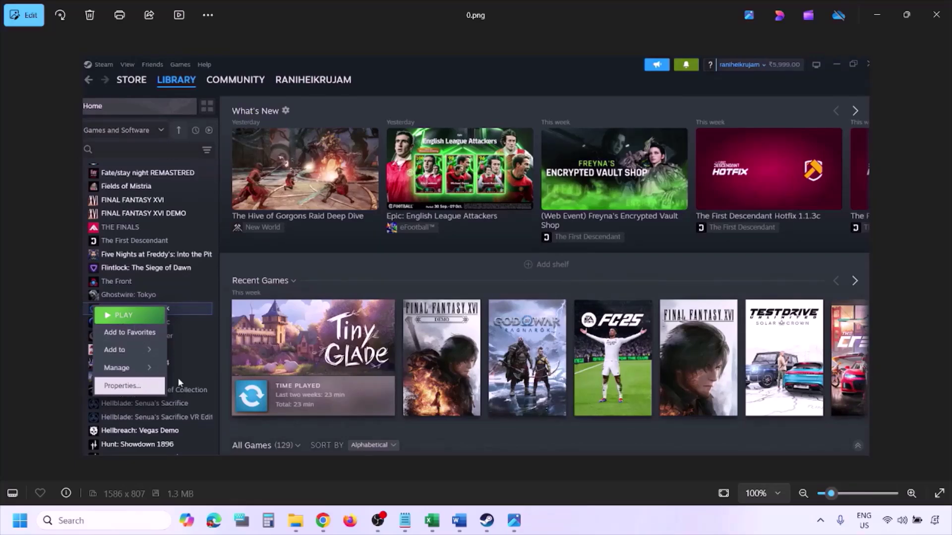
pyautogui.press('Right')
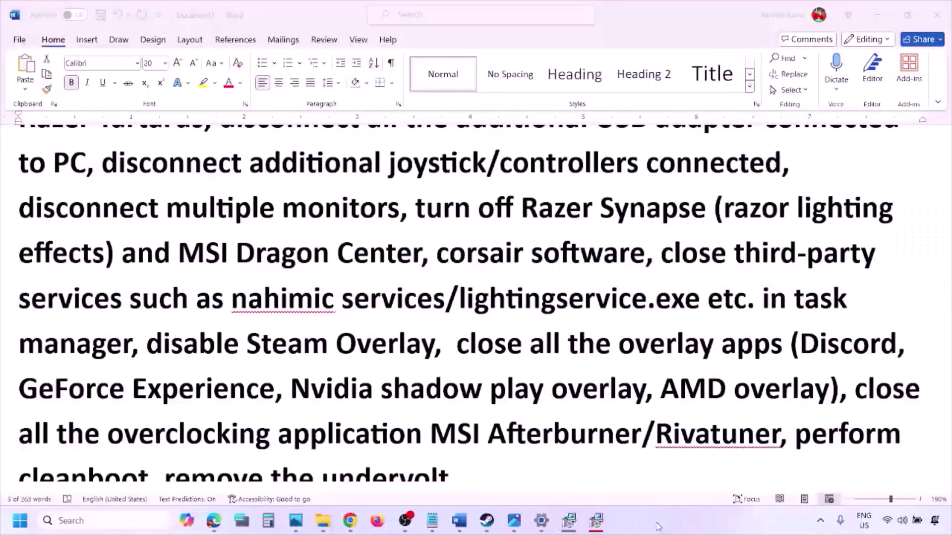
pyautogui.scroll(-2, 568, 395)
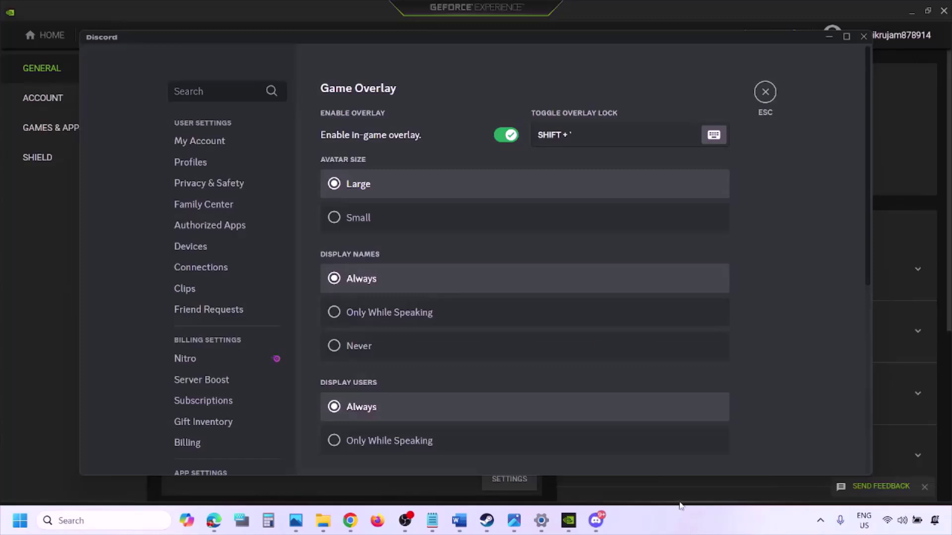
# Step: Turn off the in-game overlay in Discord's Game Overlay settings and in GeForce Experience's general settings
pyautogui.scroll(-10, 233, 266)
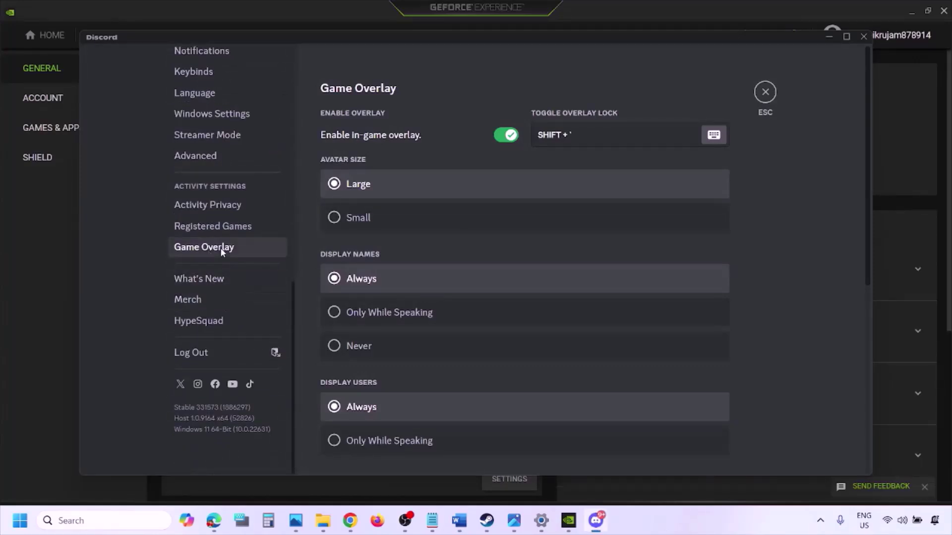
pyautogui.click(501, 135)
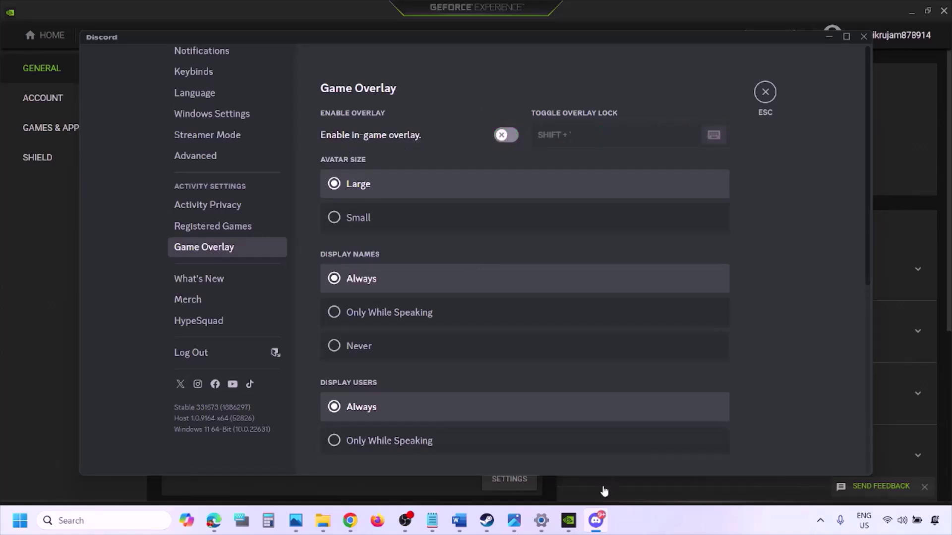
pyautogui.click(568, 520)
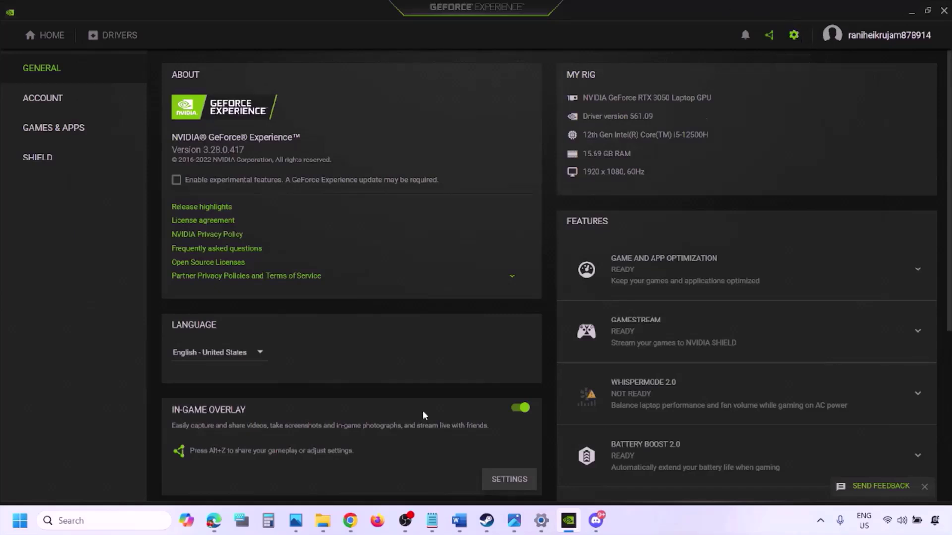
pyautogui.click(520, 407)
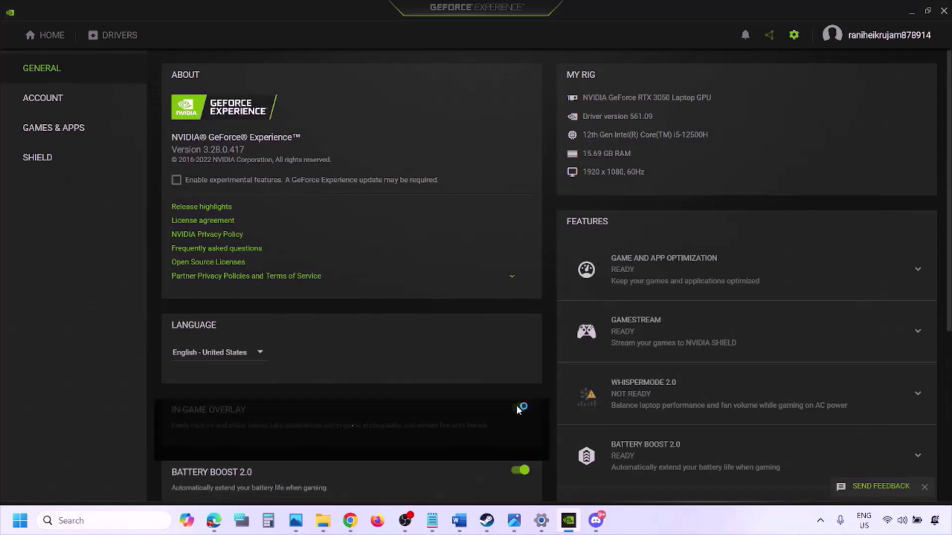
# Step: Return to the Word notes and highlight "close all the overlay apps" in Step 9
pyautogui.click(459, 520)
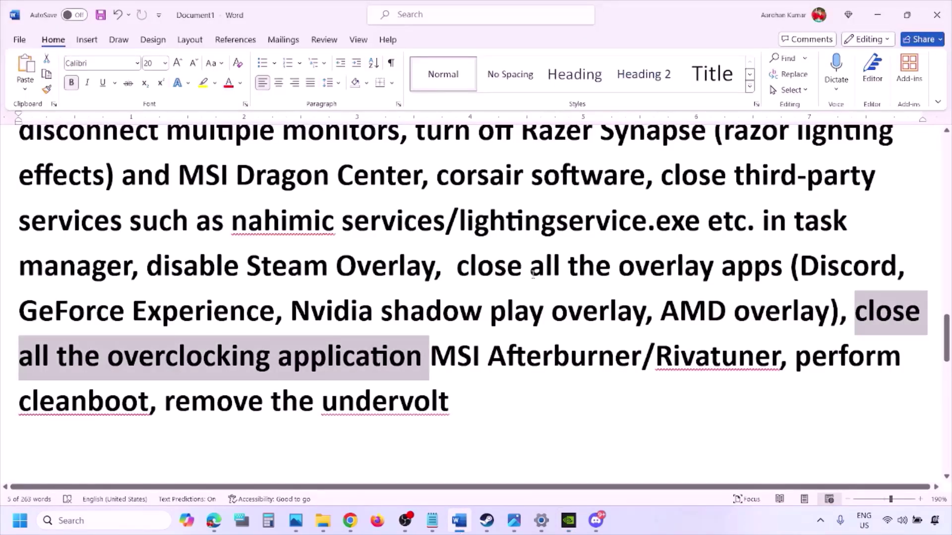
pyautogui.scroll(2, 683, 182)
pyautogui.scroll(-2, 474, 290)
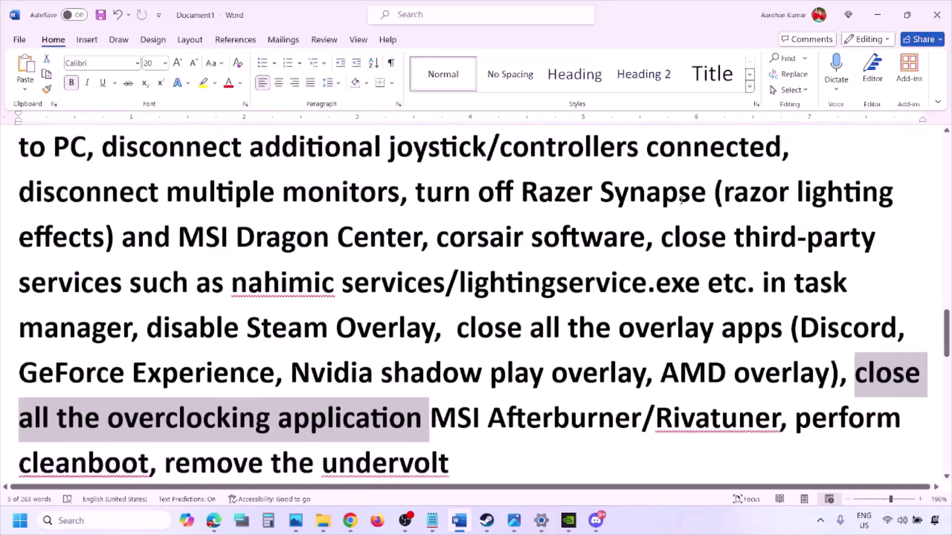
pyautogui.moveTo(469, 290); pyautogui.dragTo(742, 297)
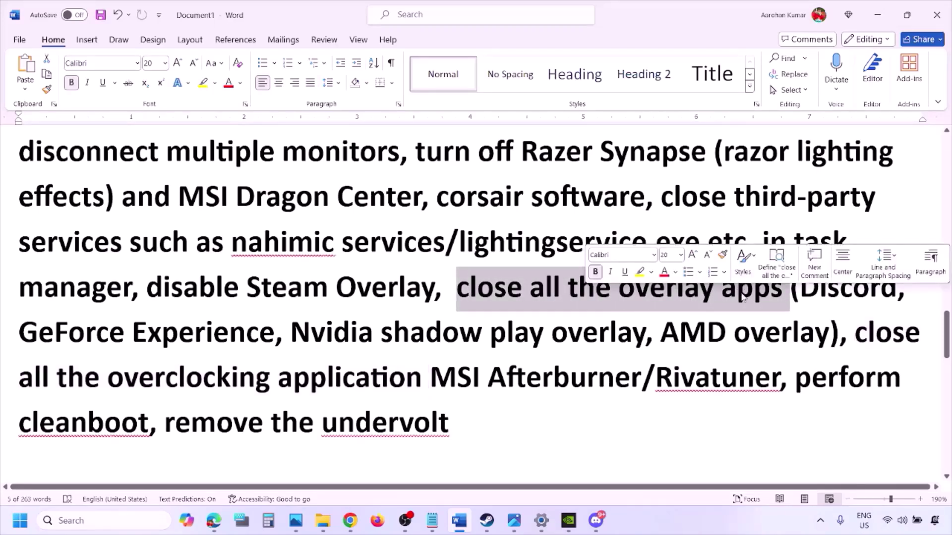
pyautogui.moveTo(457, 290); pyautogui.dragTo(788, 297)
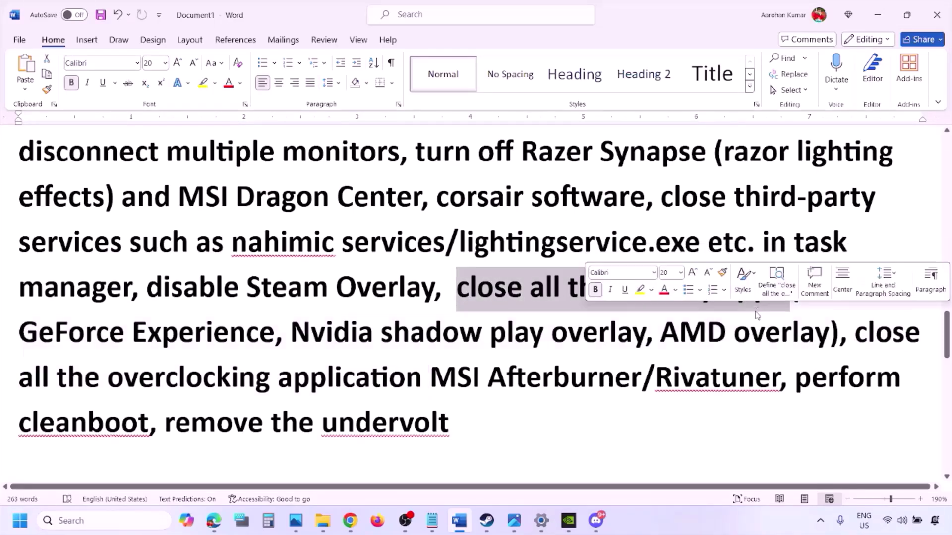
# Step: Quit Discord and exit the NVIDIA GeForce Experience background process from the hidden background apps
pyautogui.click(820, 520)
pyautogui.rightClick(798, 461)
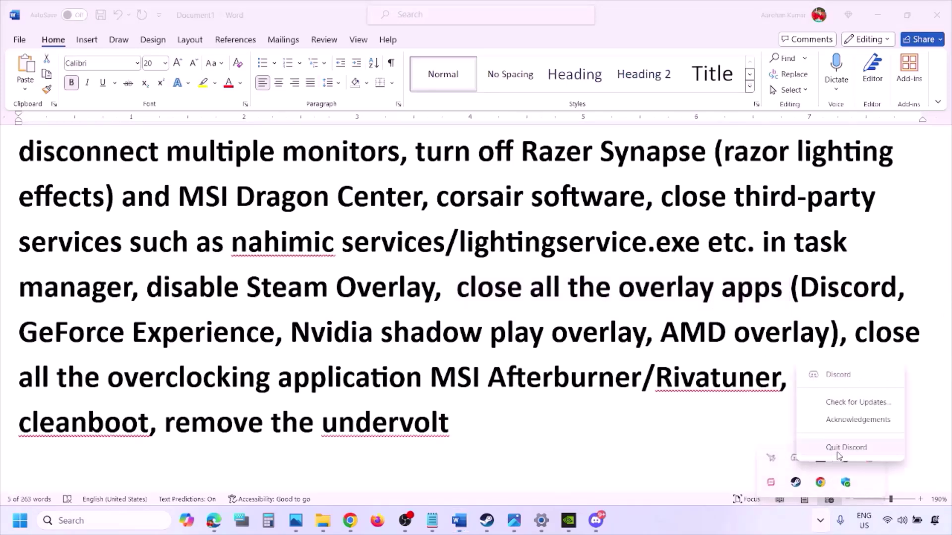
pyautogui.click(843, 447)
pyautogui.rightClick(795, 460)
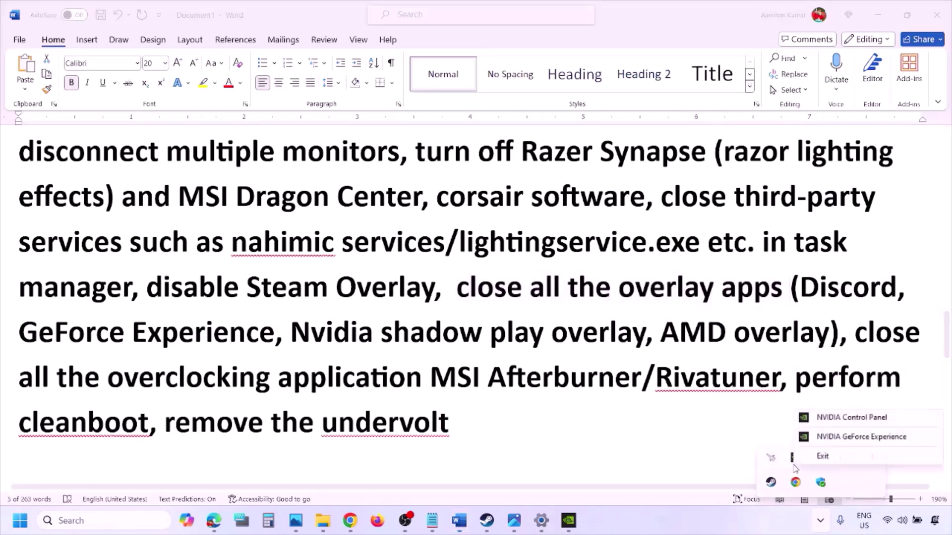
pyautogui.click(824, 457)
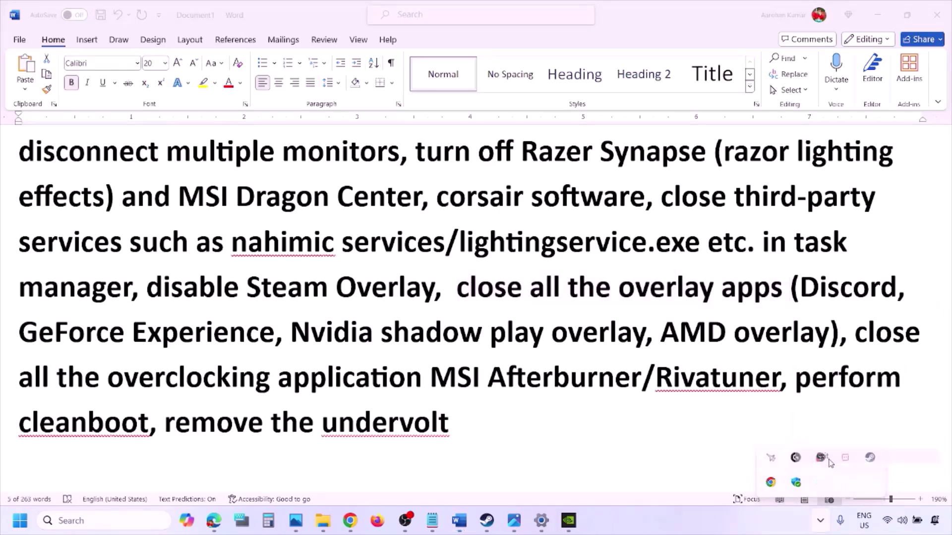
# Step: Close the two other third-party apps running in the background, leaving OBS, Steam, Chrome, MSI Afterburner and Windows Security running
pyautogui.rightClick(795, 459)
pyautogui.click(815, 493)
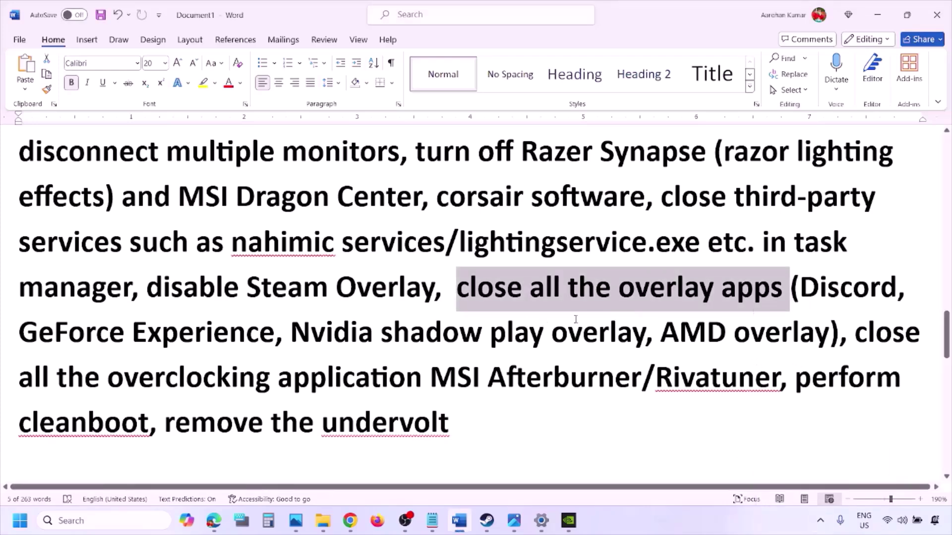
pyautogui.click(821, 521)
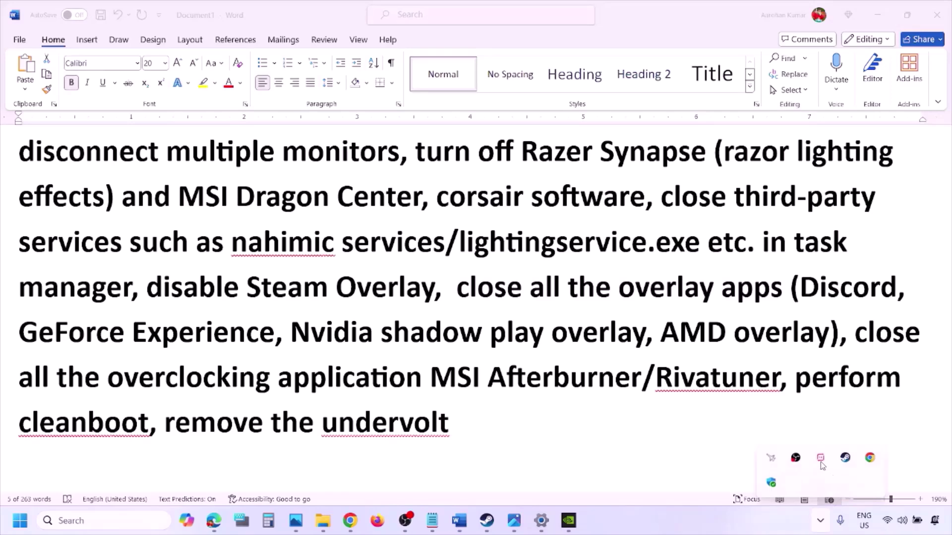
pyautogui.rightClick(821, 464)
pyautogui.click(843, 458)
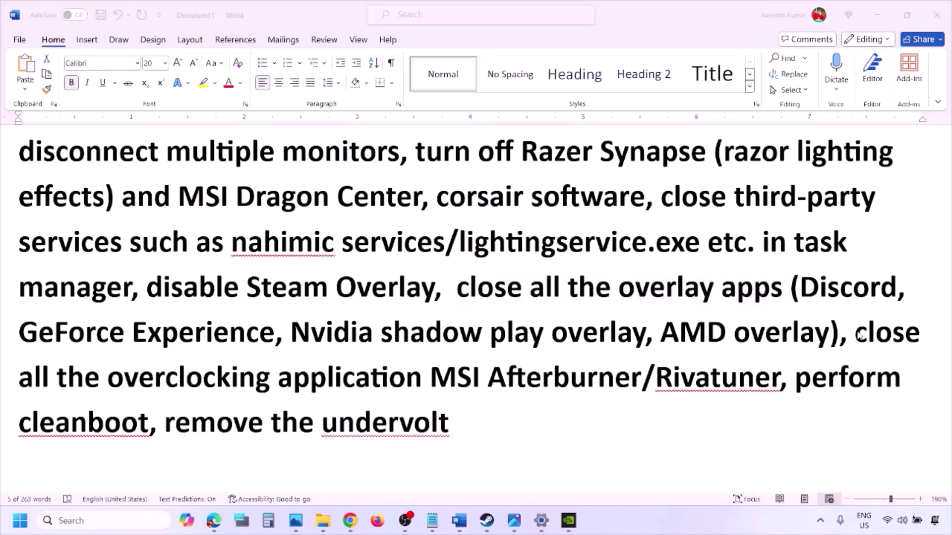
# Step: Highlight the Step 9 advice "close all the overclocking application" and close MSI Afterburner running in the background
pyautogui.moveTo(858, 334); pyautogui.dragTo(457, 379)
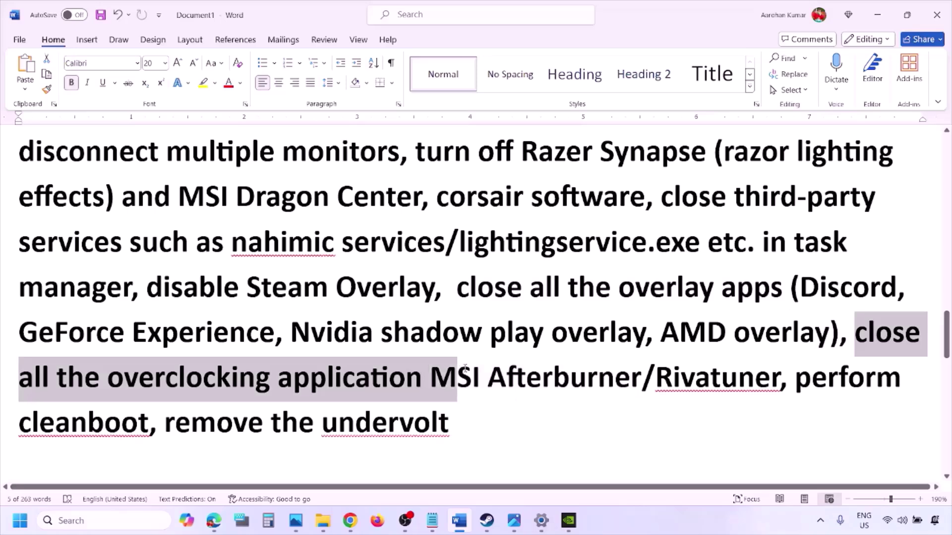
pyautogui.click(821, 523)
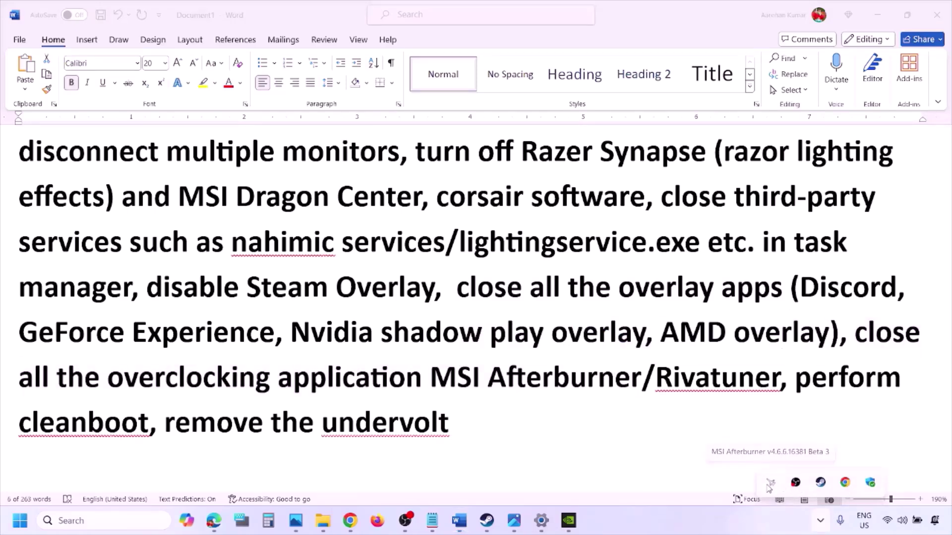
pyautogui.rightClick(771, 484)
pyautogui.click(798, 476)
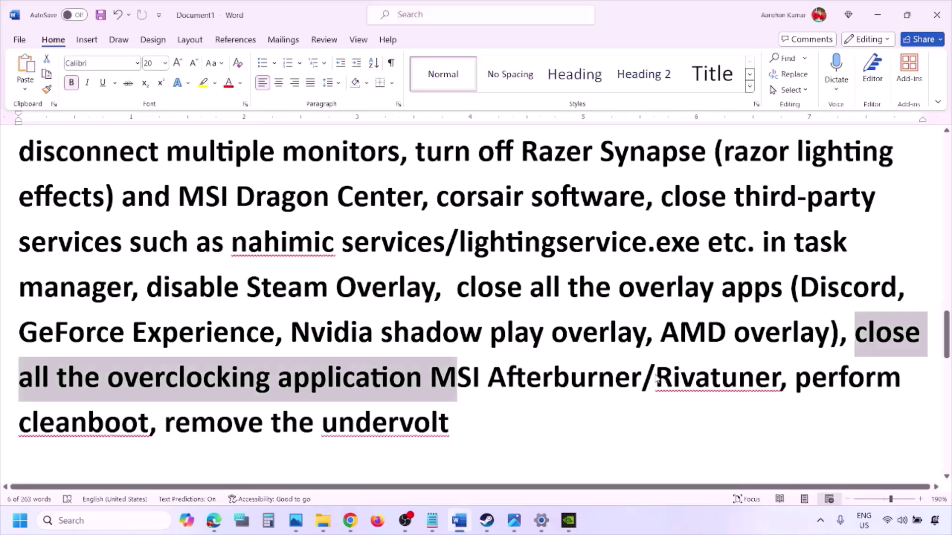
# Step: Highlight "perform" of the cleanboot advice in Step 9 and search Windows for "ystem"
pyautogui.moveTo(655, 377); pyautogui.dragTo(875, 380)
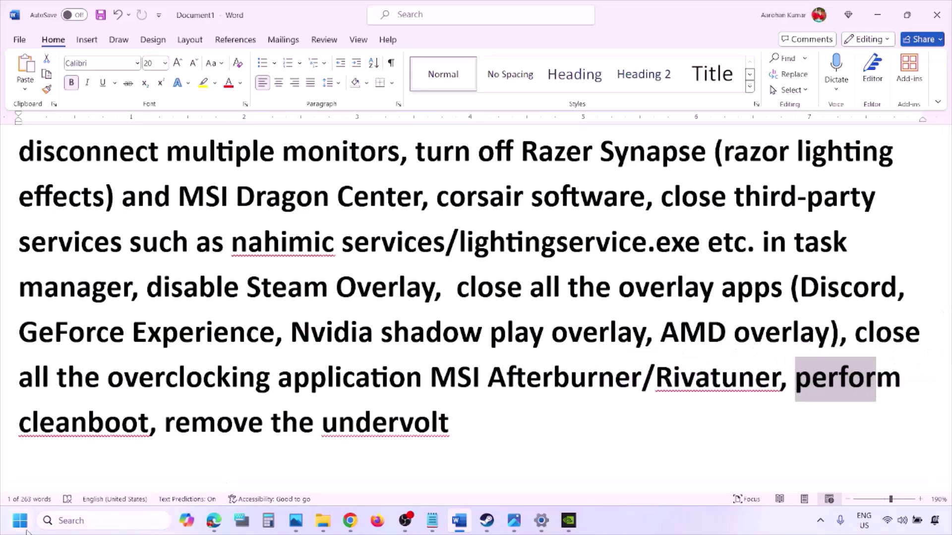
pyautogui.click(70, 518)
pyautogui.write('ystem')
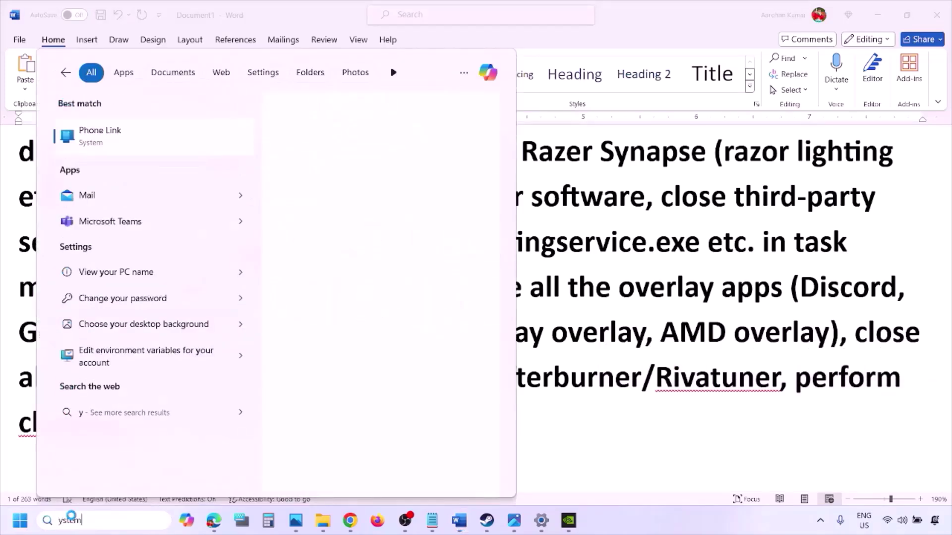